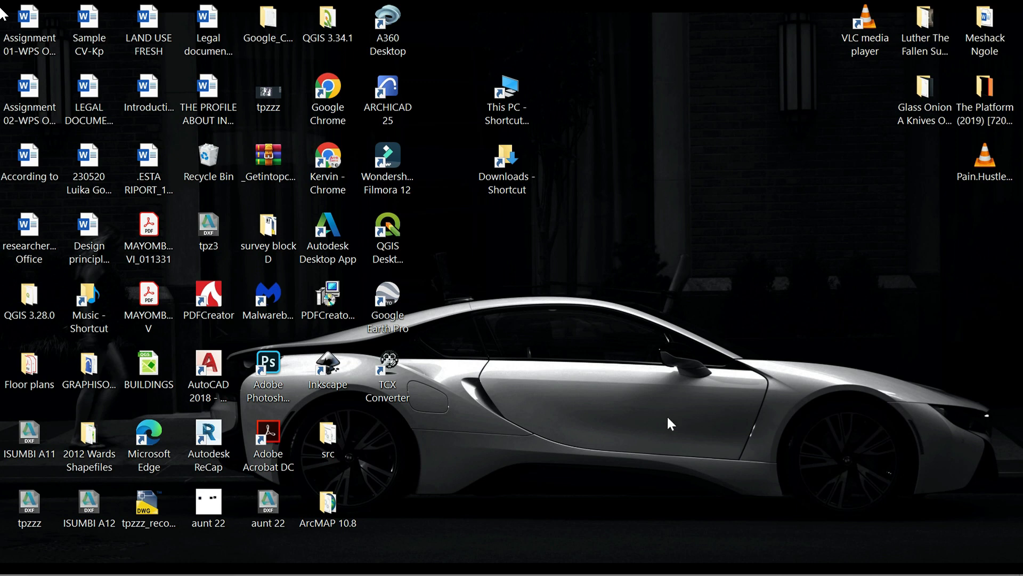
Switch to QGIS and examine the New Kipera2 boundary over the satellite imagery
mouse_move(553, 565)
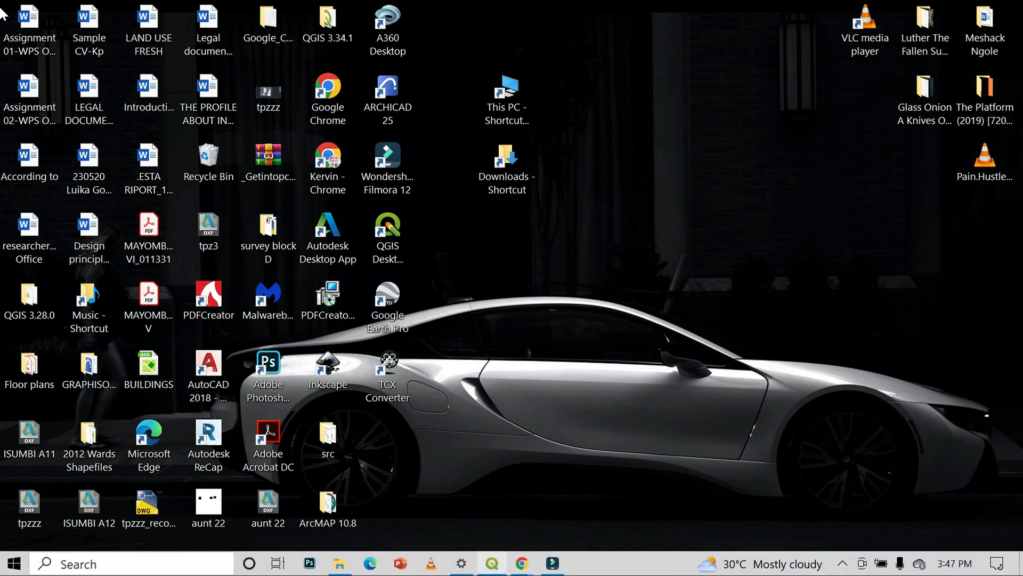
mouse_move(491, 563)
click(491, 513)
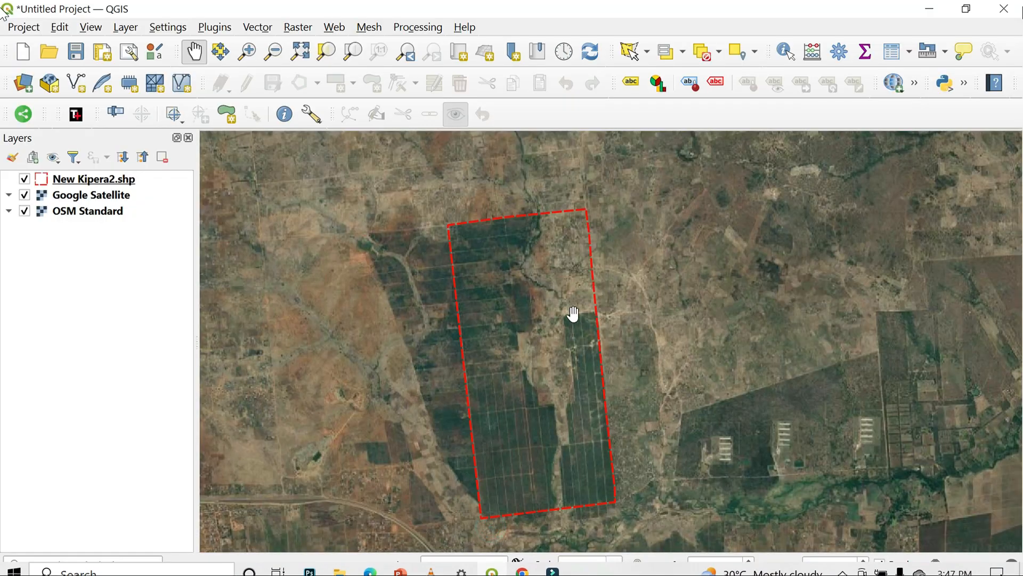
drag(556, 411, 551, 344)
drag(568, 265, 575, 333)
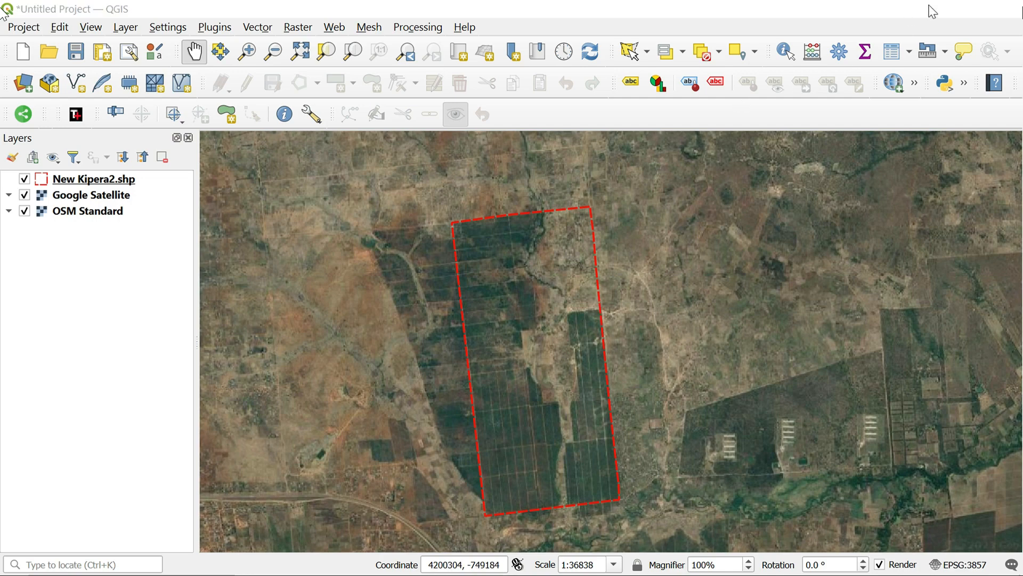
click(932, 12)
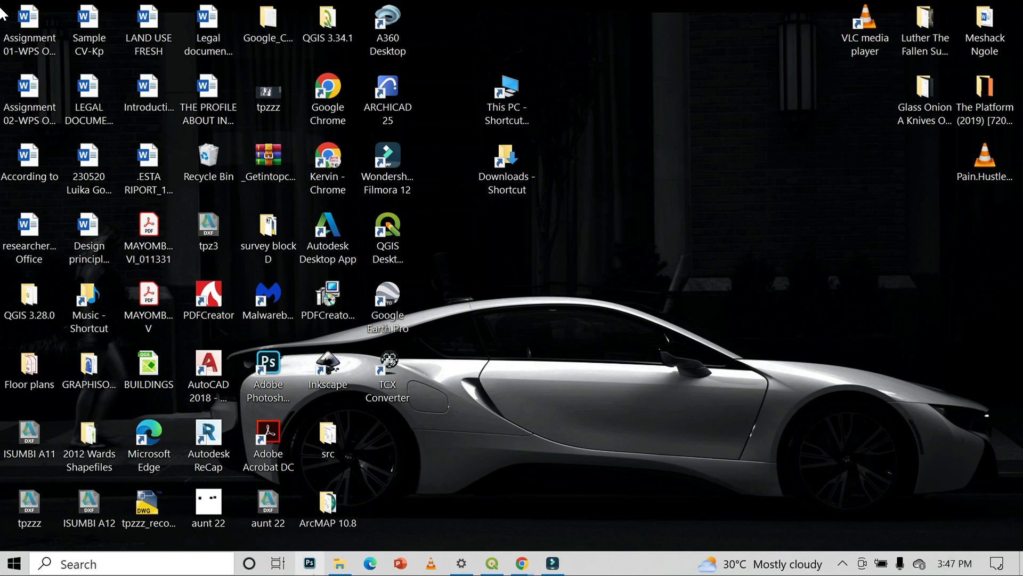
Look through the BOUNDARIES folder in File Explorer for the New Kipera2 shapefile components and zip archive
mouse_move(335, 565)
click(341, 490)
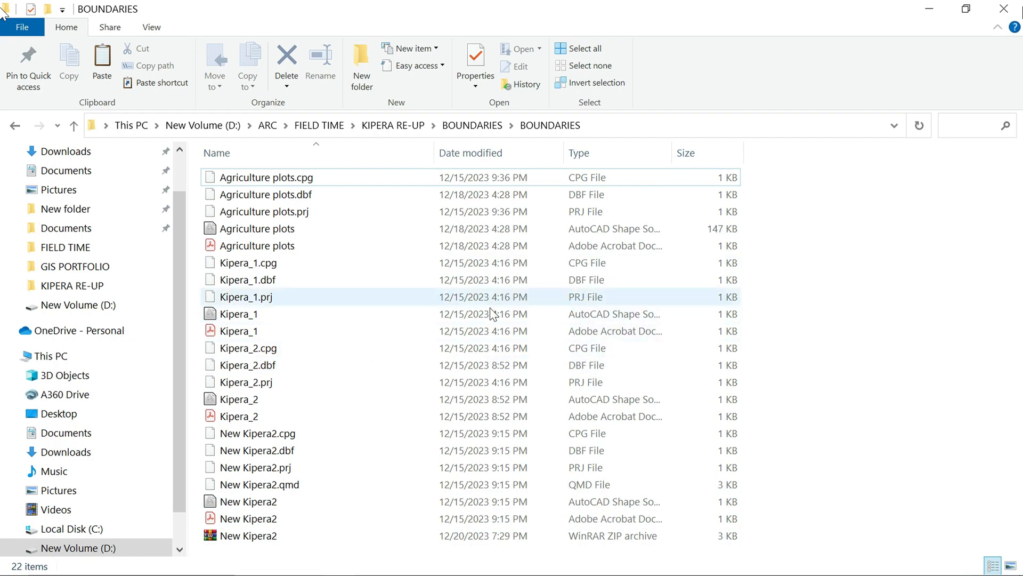
click(927, 10)
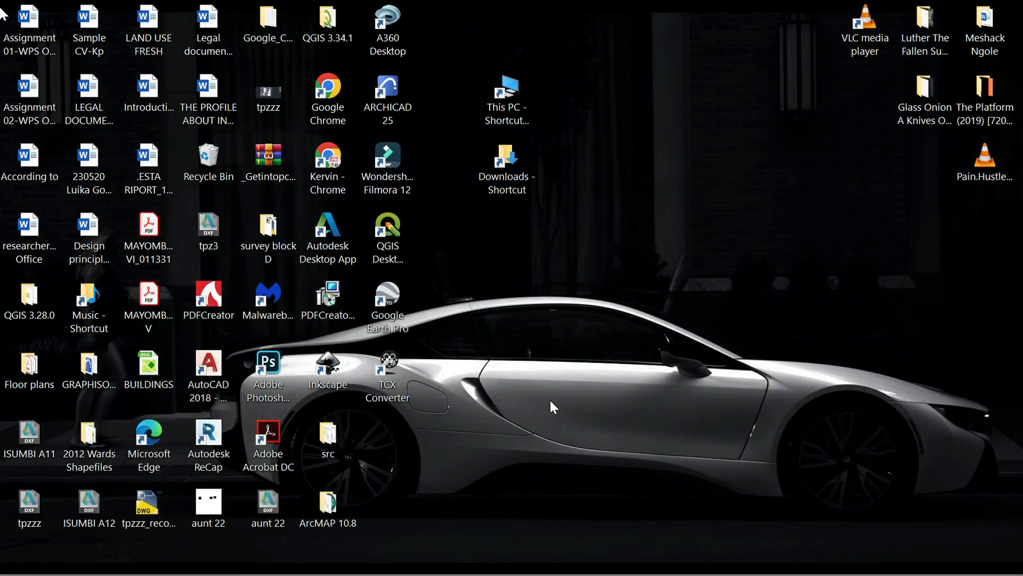
Switch to Chrome, search Google for "usgs earth explorer" and open the USGS EarthExplorer site in a maximized window
double_click(327, 157)
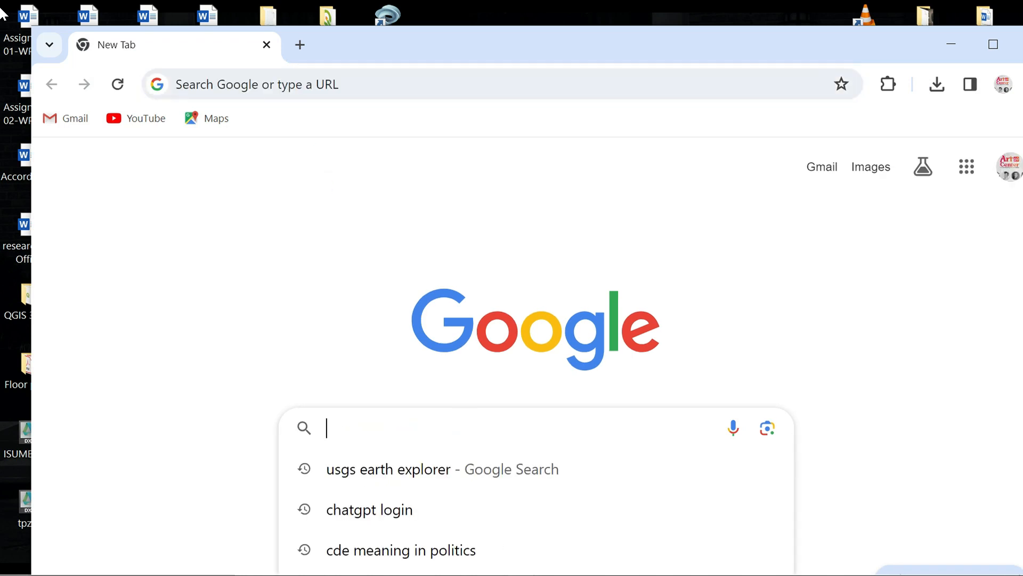
text(usgs)
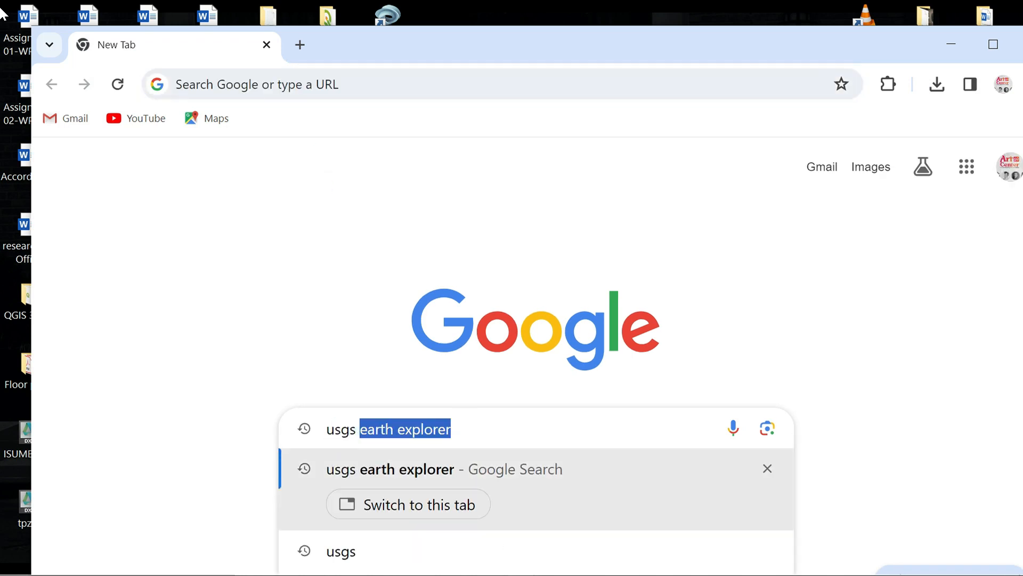
text( earth)
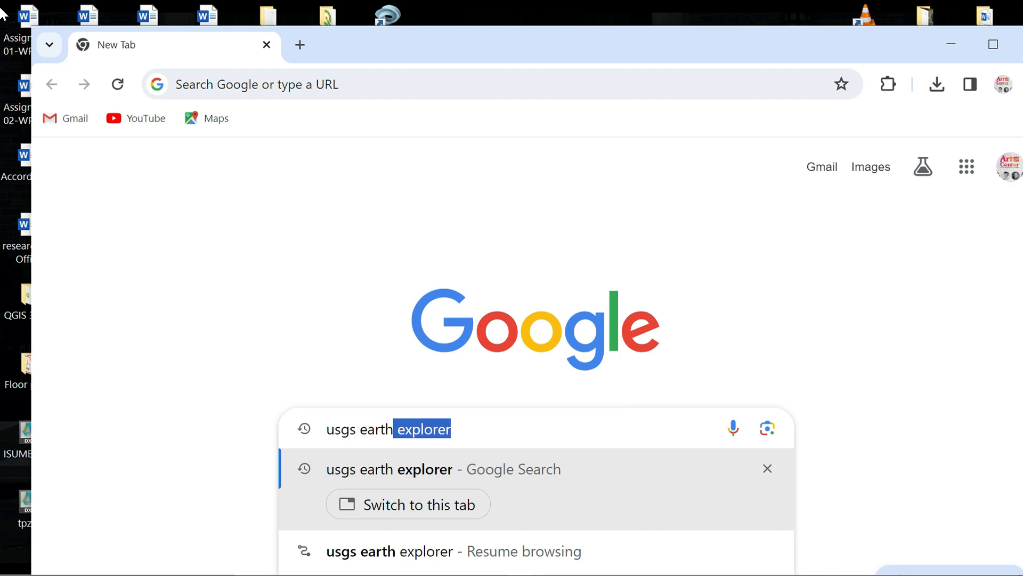
scroll(455, 379, down, 4)
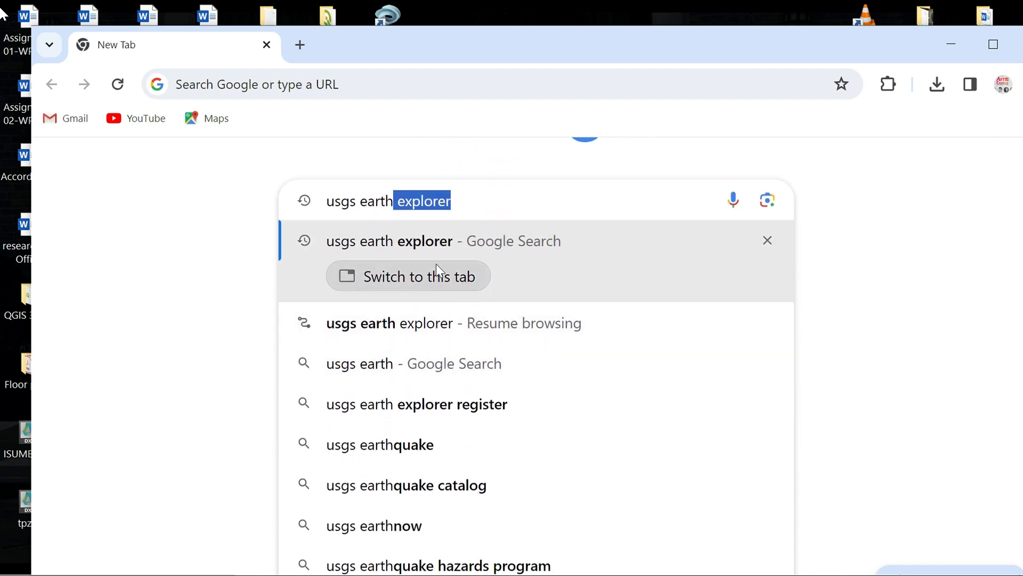
click(436, 241)
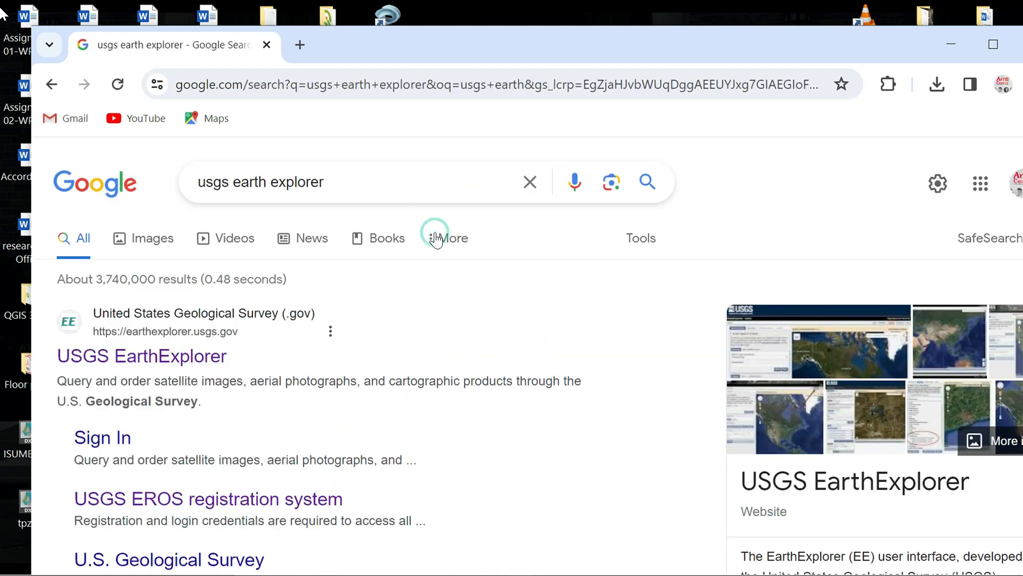
click(166, 354)
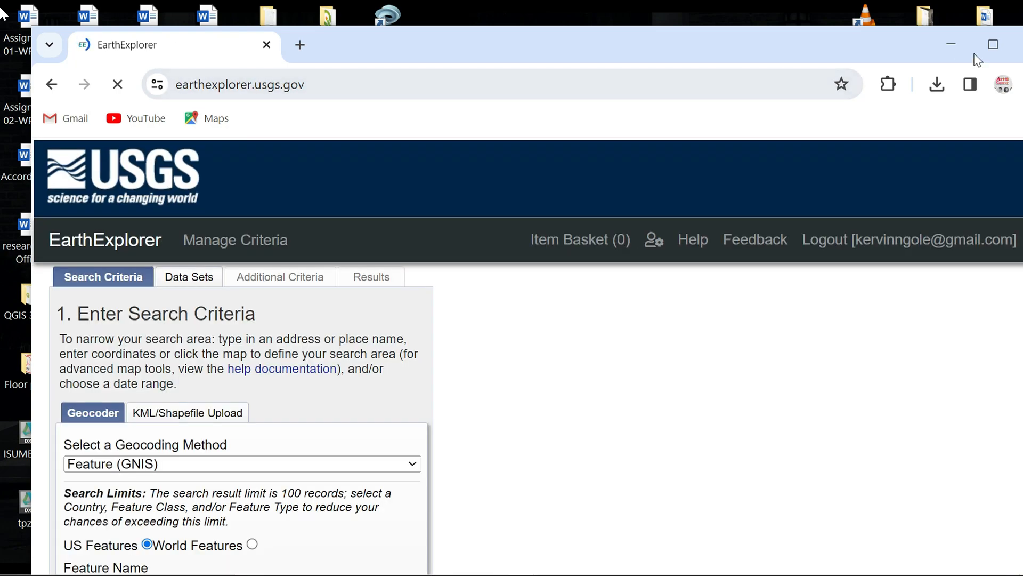
click(978, 51)
Examine the EarthExplorer search criteria form, including the geocoding options and the map
scroll(337, 436, down, 4)
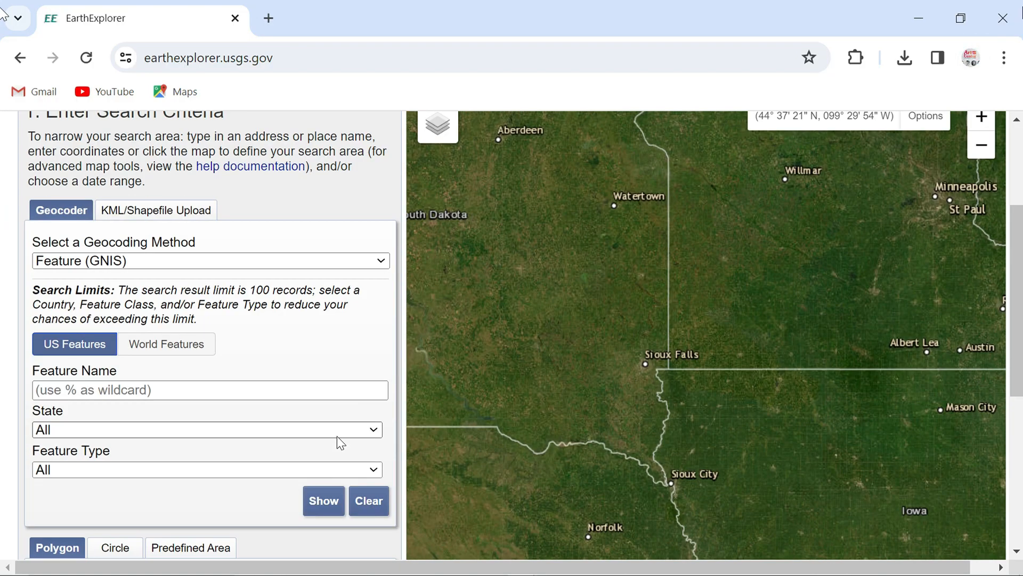
scroll(337, 434, up, 3)
scroll(337, 434, up, 1)
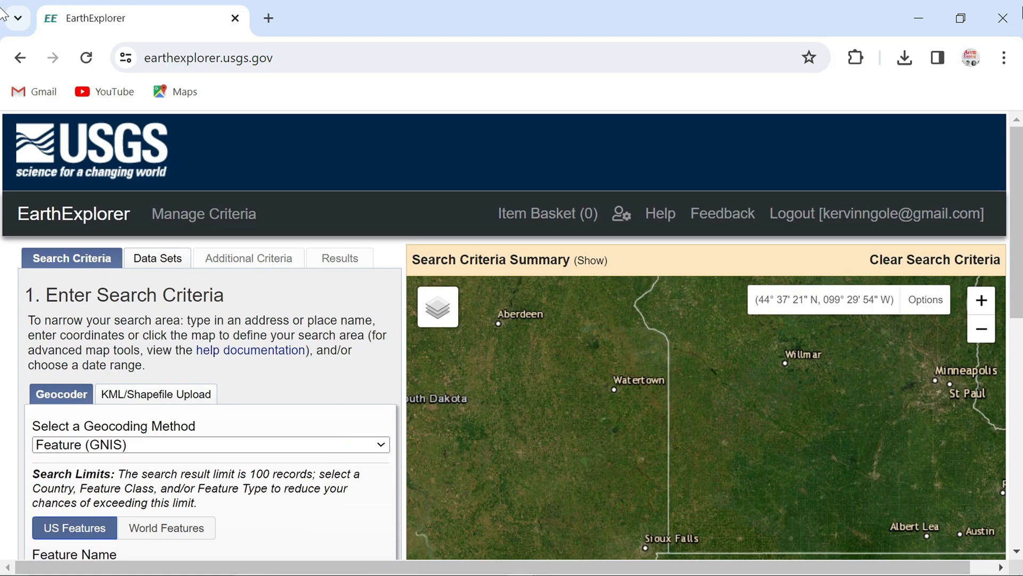
scroll(261, 323, down, 1)
scroll(234, 326, up, 1)
scroll(227, 366, down, 1)
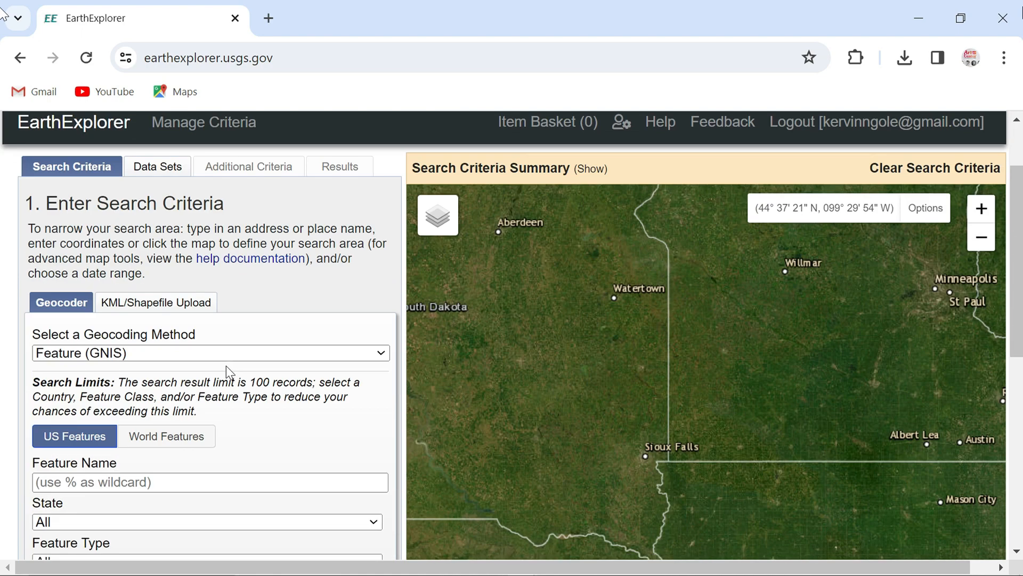
scroll(229, 372, down, 1)
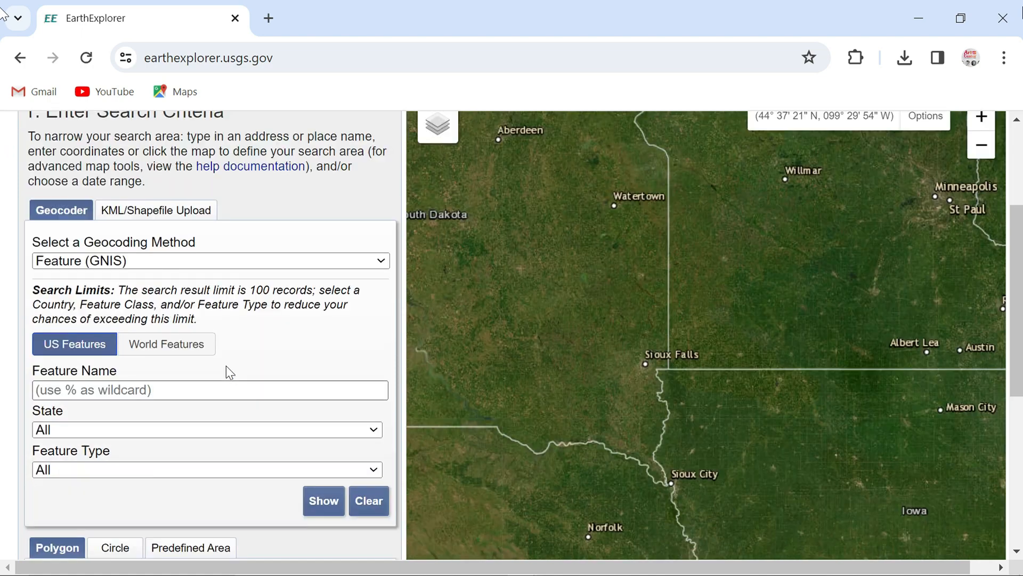
scroll(235, 363, up, 2)
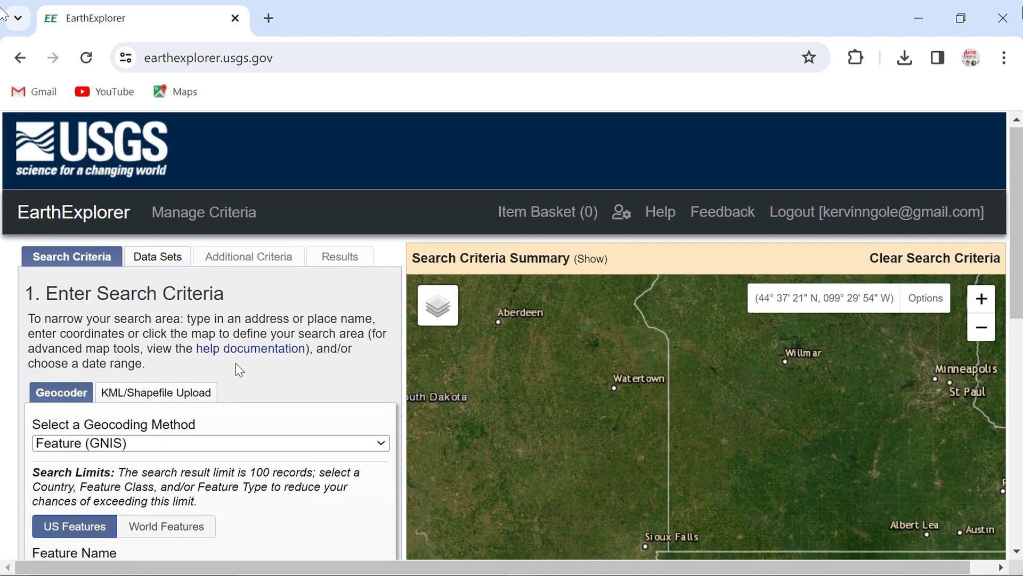
scroll(236, 363, down, 1)
scroll(236, 363, up, 1)
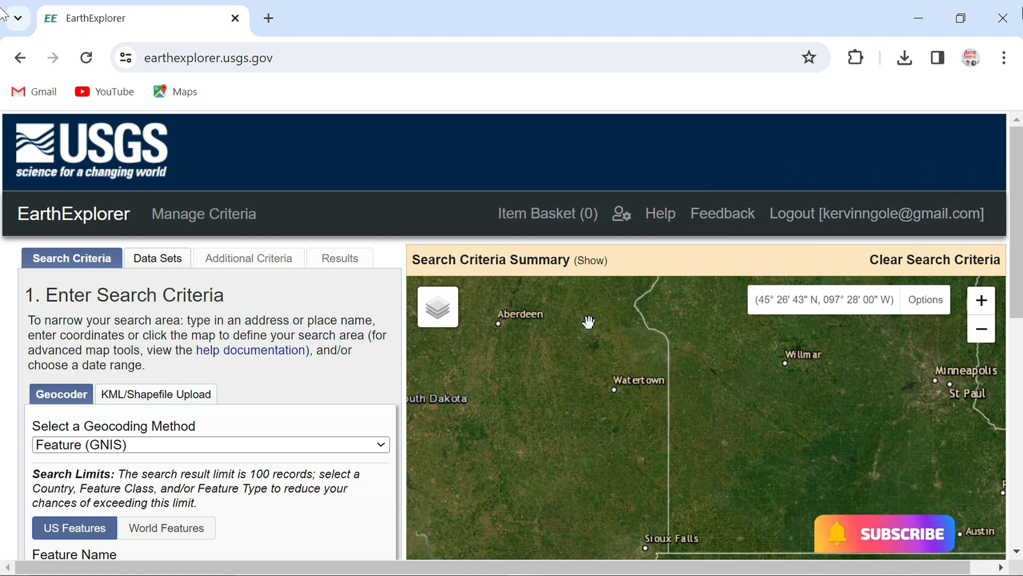
Set the geocoder's feature scope to World Features
scroll(179, 544, down, 2)
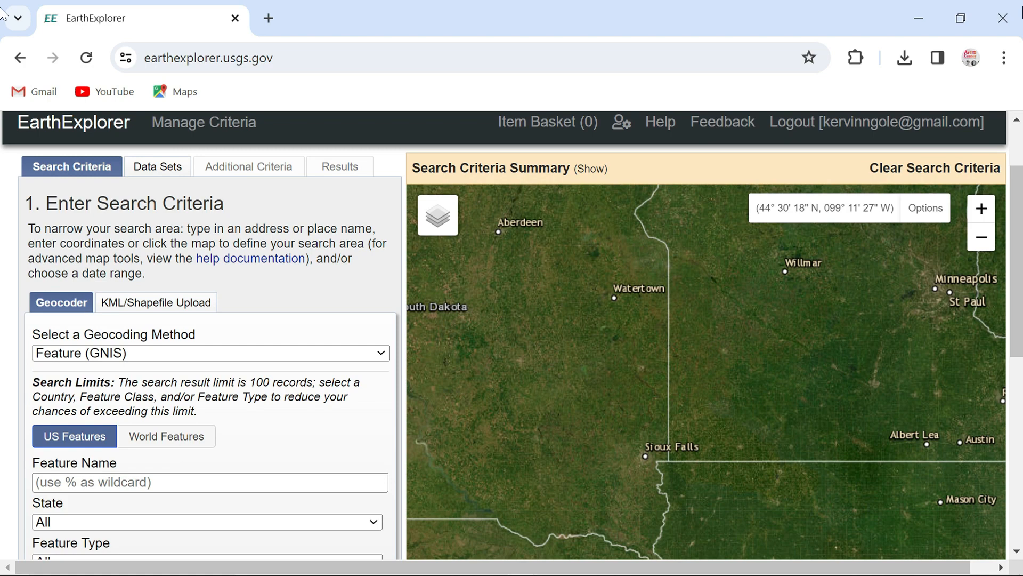
scroll(133, 479, down, 2)
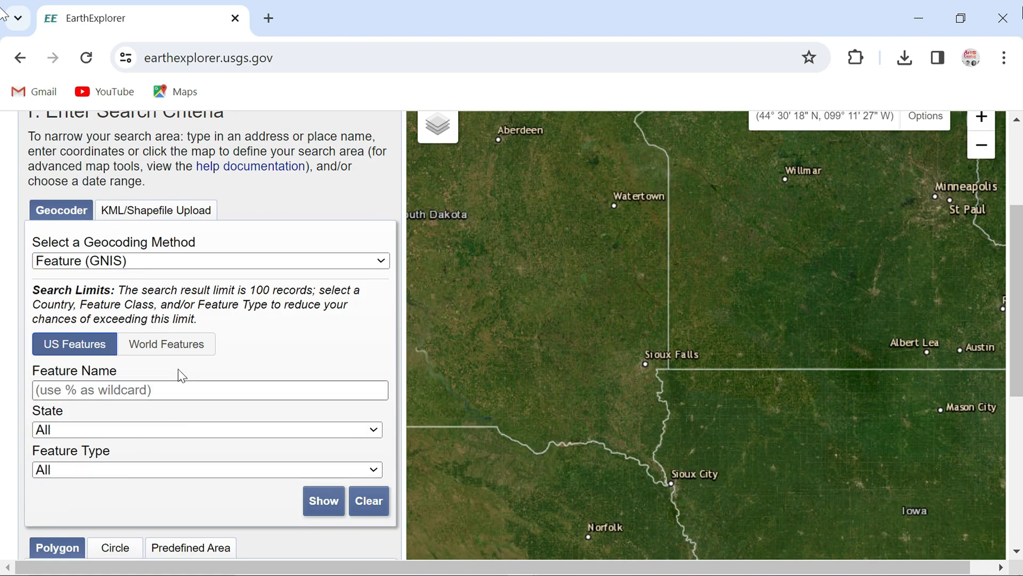
click(178, 347)
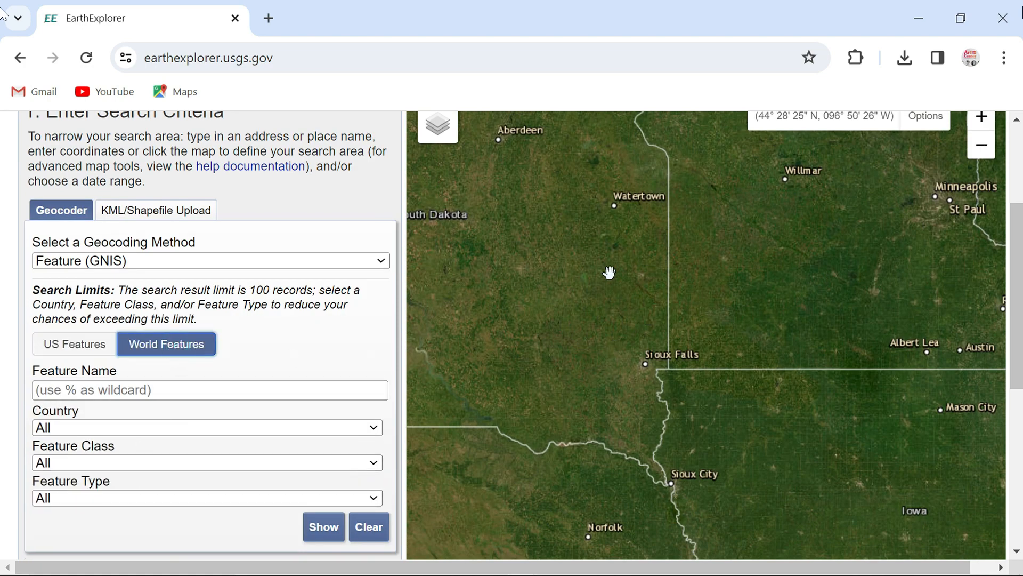
Locate the Morogoro region of Tanzania on the map
scroll(638, 304, up, 5)
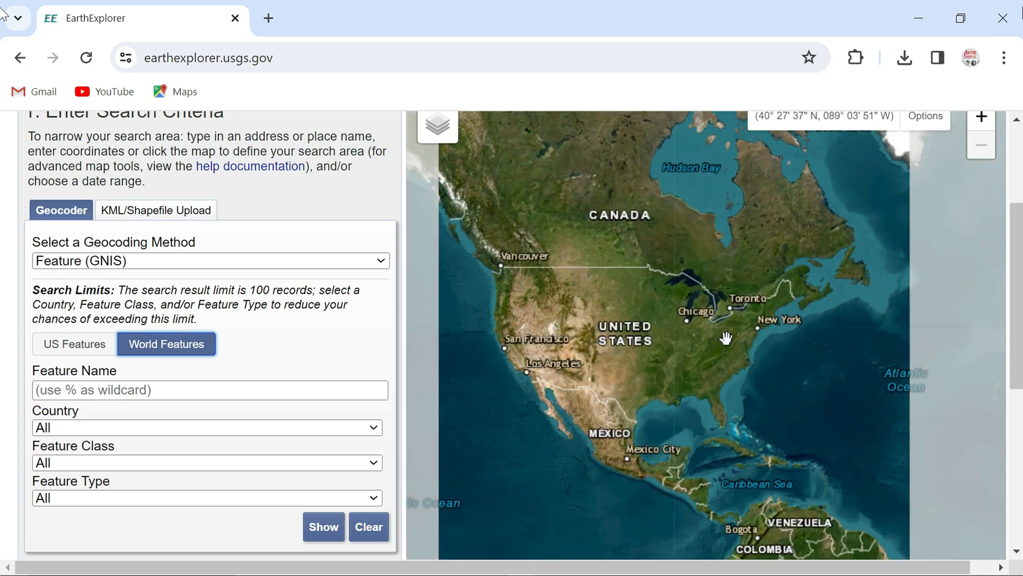
drag(786, 401, 549, 349)
drag(749, 387, 587, 304)
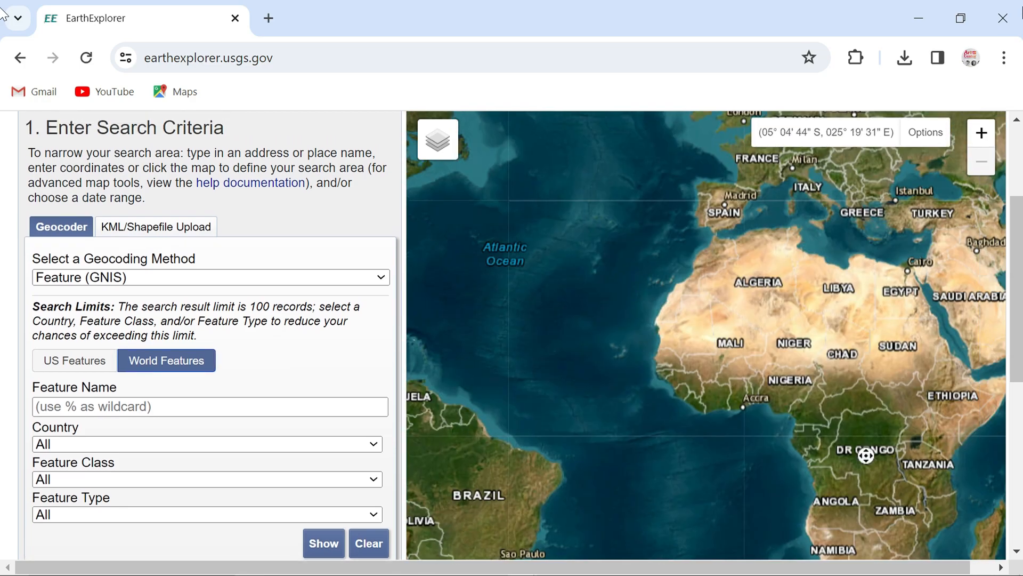
scroll(734, 453, up, 6)
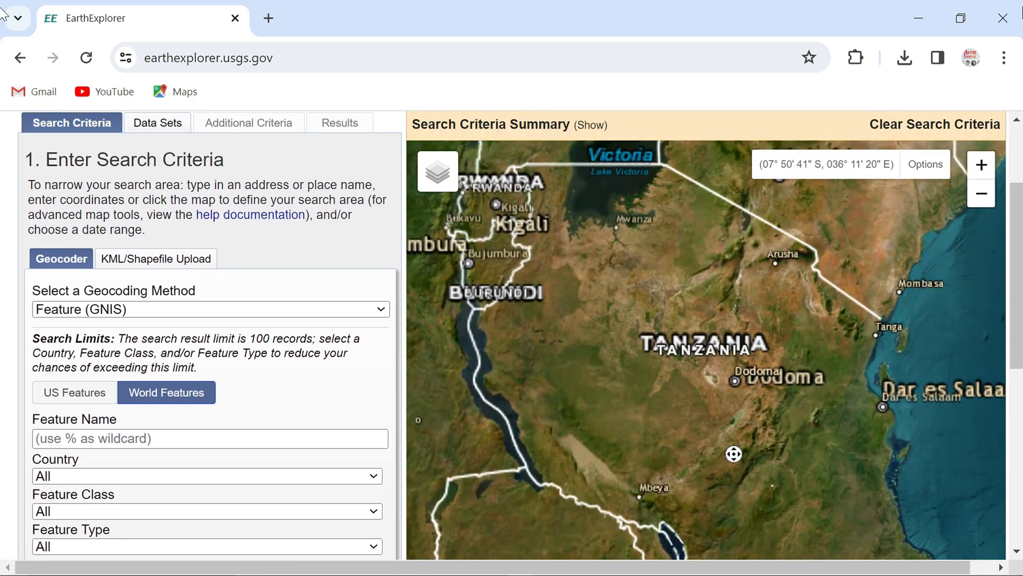
drag(734, 454, 612, 451)
scroll(649, 370, up, 1)
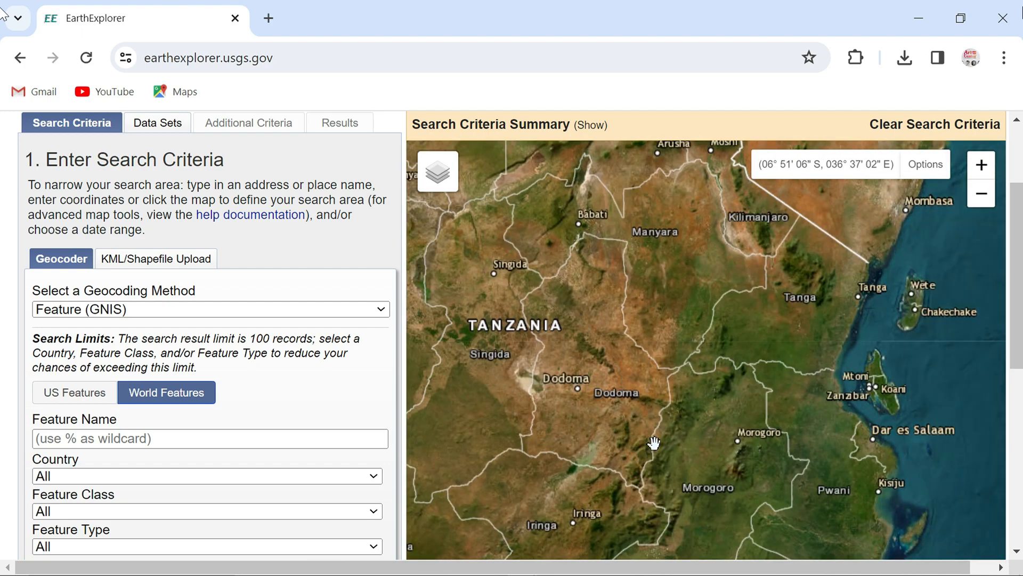
scroll(654, 443, up, 2)
scroll(653, 476, up, 1)
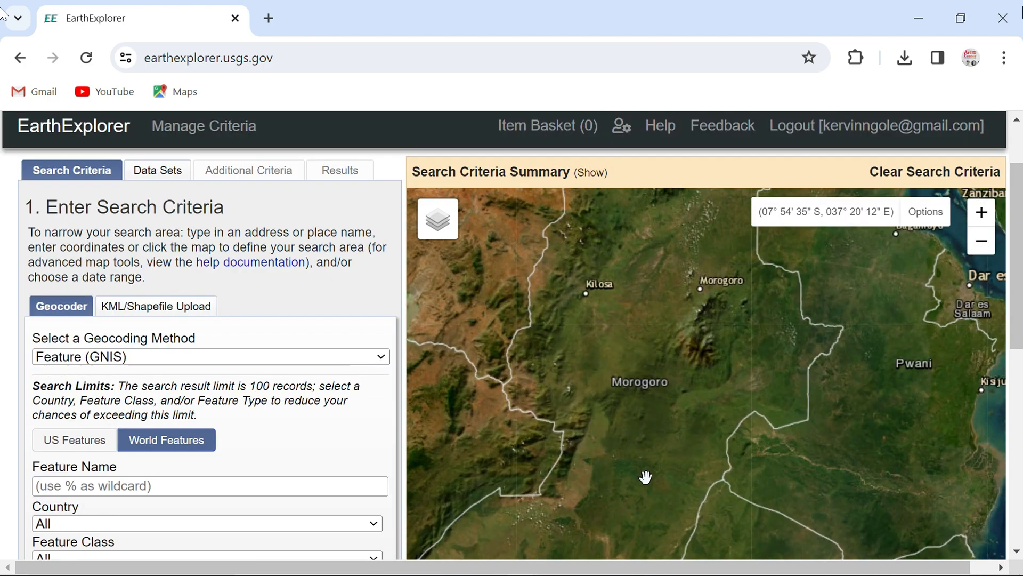
scroll(645, 414, up, 1)
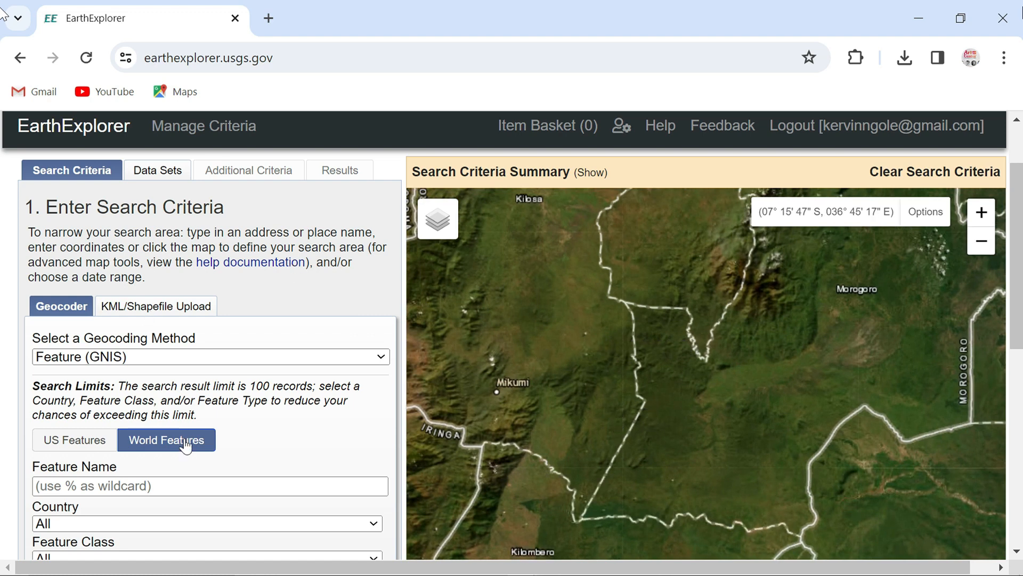
Choose file upload for defining the search area, with Shapefile as the file type
click(167, 309)
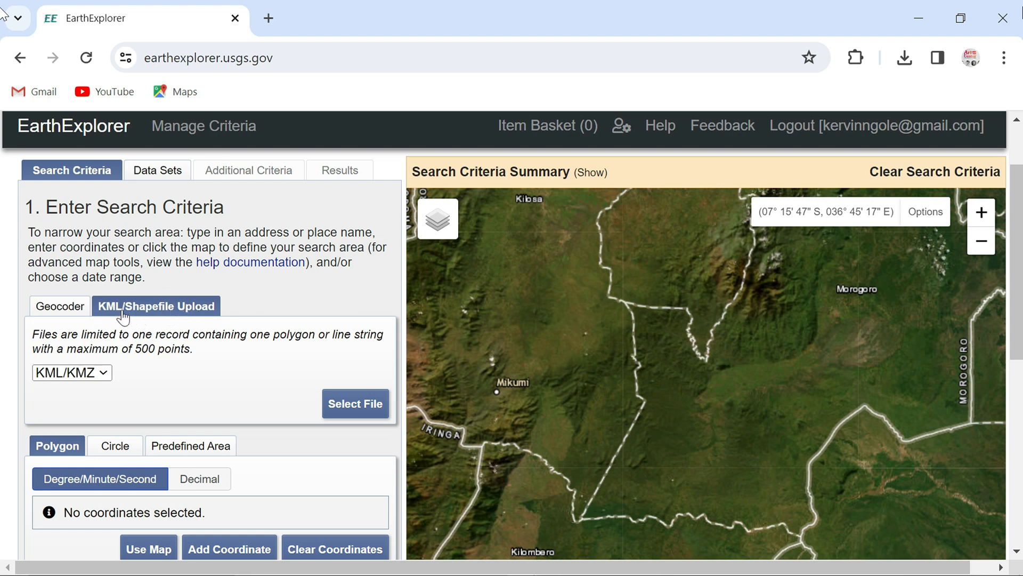
click(106, 371)
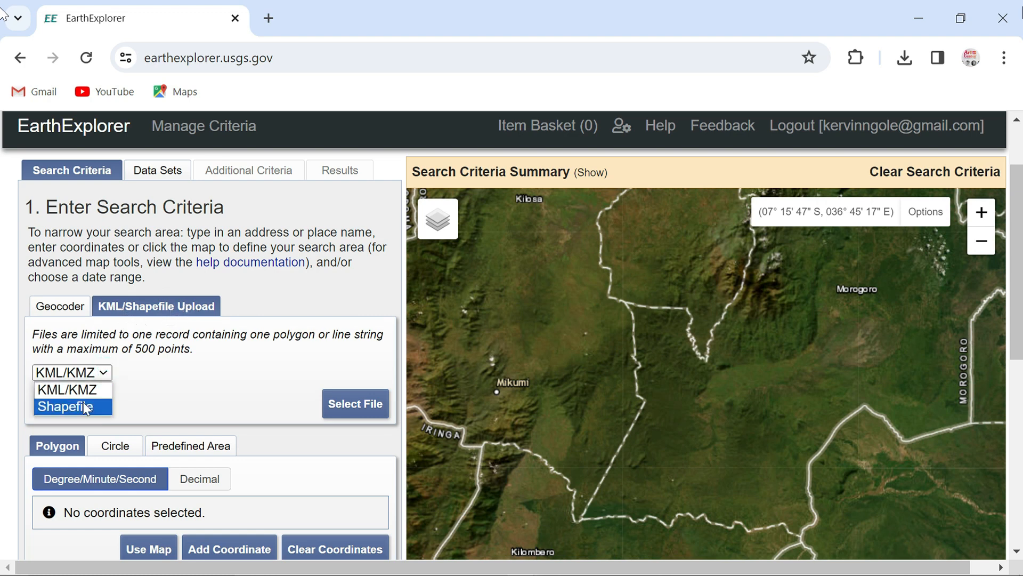
click(83, 402)
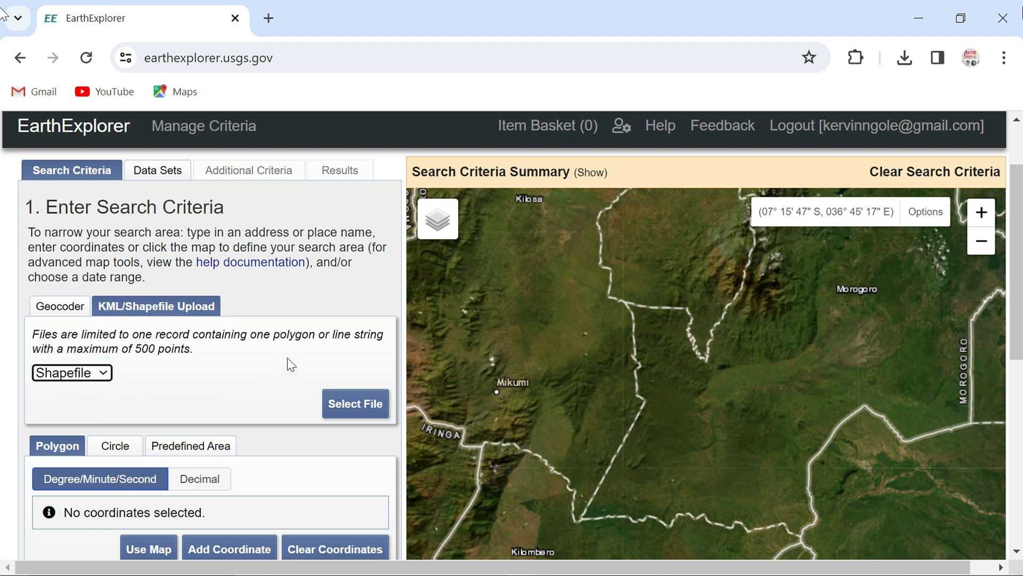
Upload the New Kipera2 zip archive from the BOUNDARIES folder and apply its polygon as the search area
click(368, 405)
scroll(213, 245, down, 5)
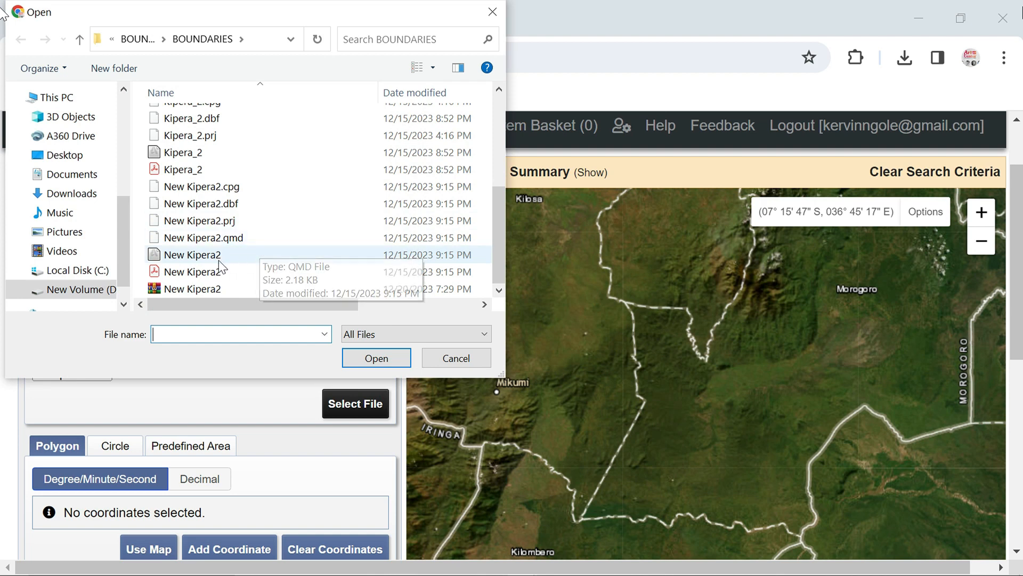
click(220, 289)
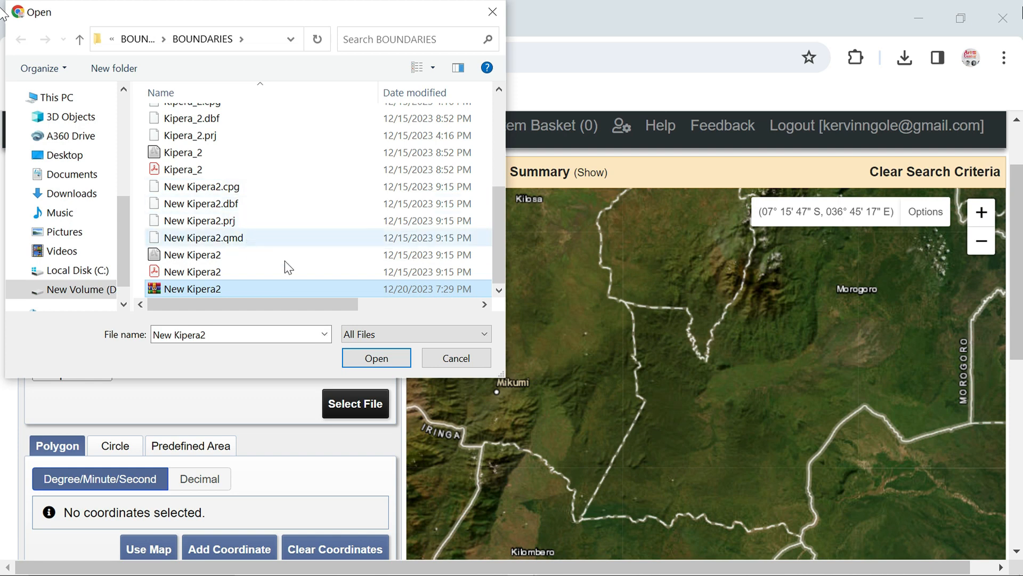
click(396, 356)
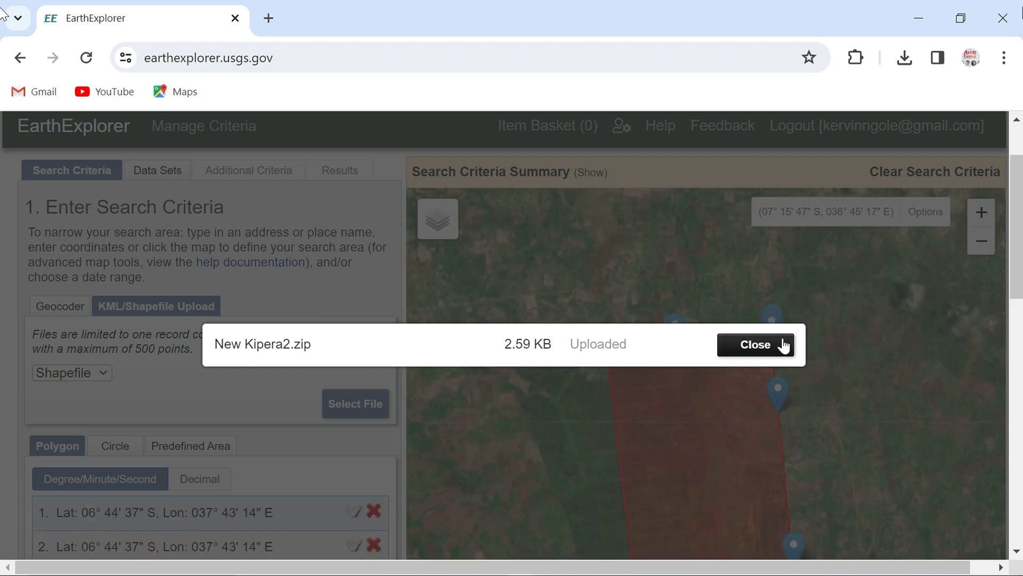
click(779, 345)
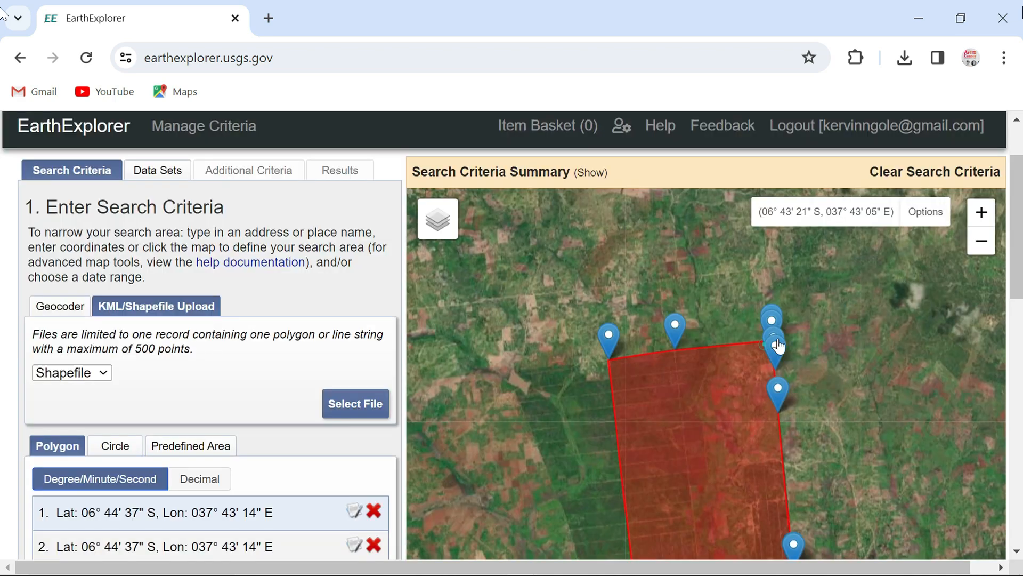
scroll(810, 360, down, 1)
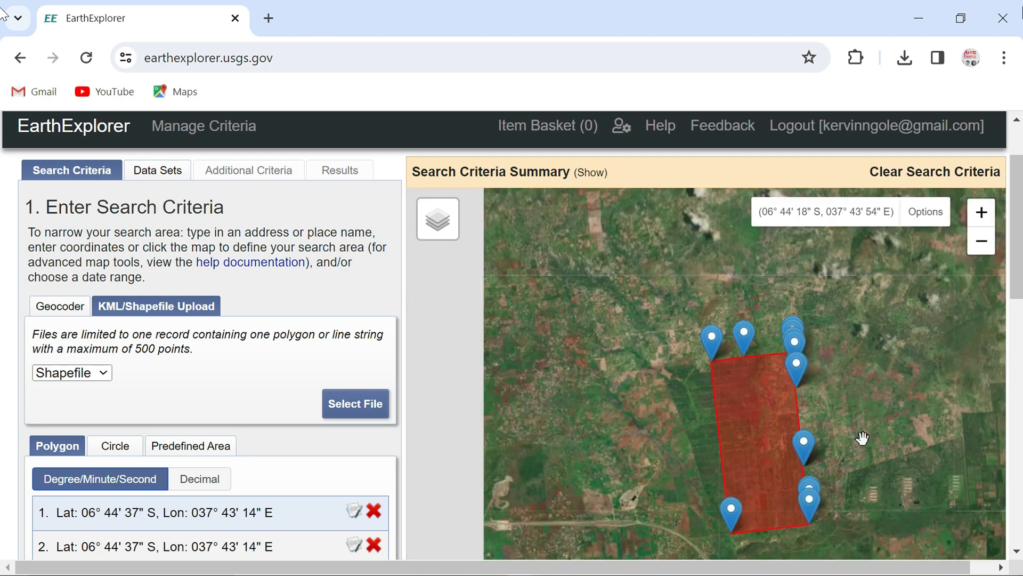
Check the uploaded boundary polygon on the map, and proceed to the data set selection
drag(862, 438, 813, 383)
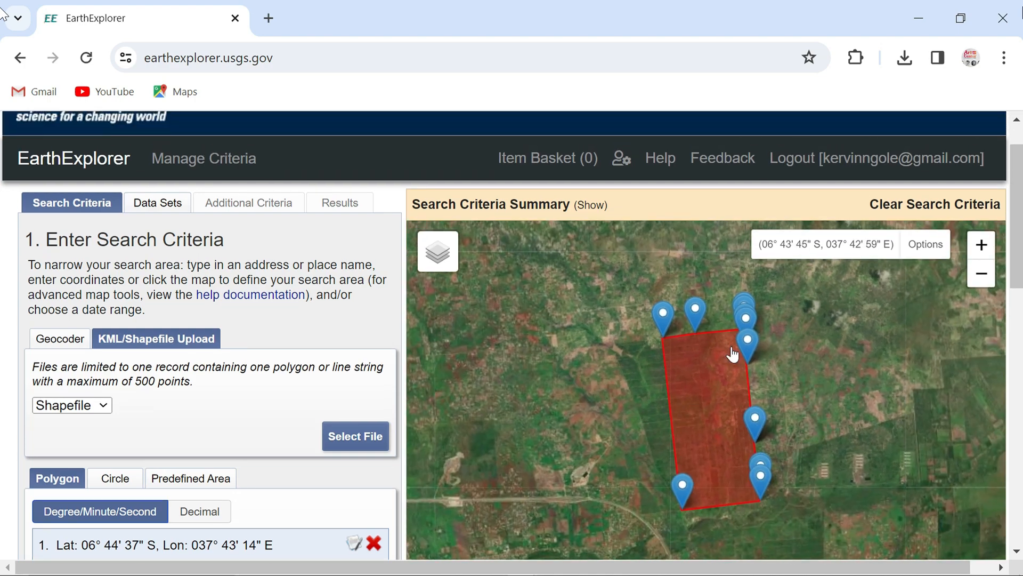
scroll(809, 407, up, 1)
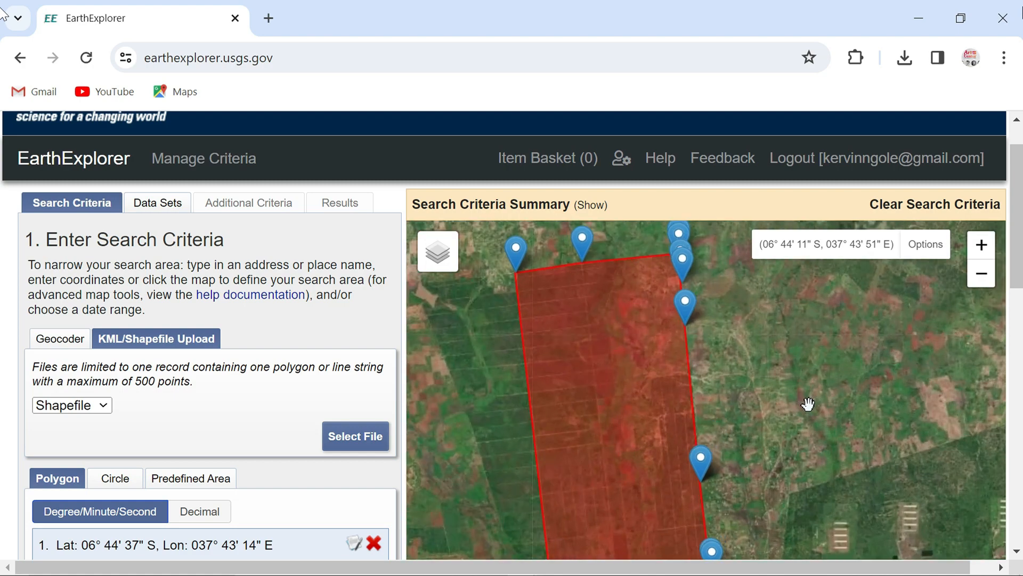
scroll(775, 413, down, 1)
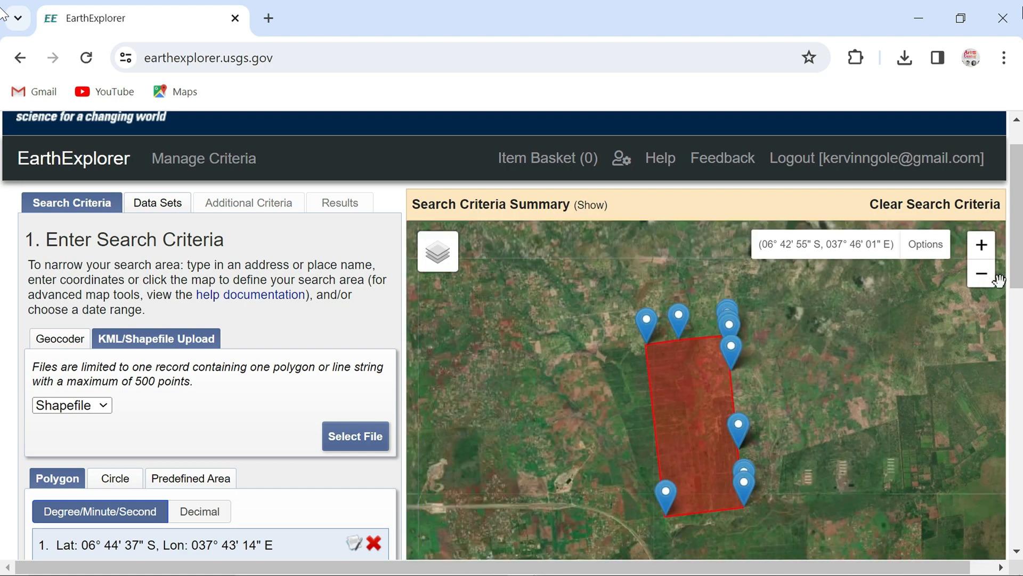
drag(1013, 256, 1018, 306)
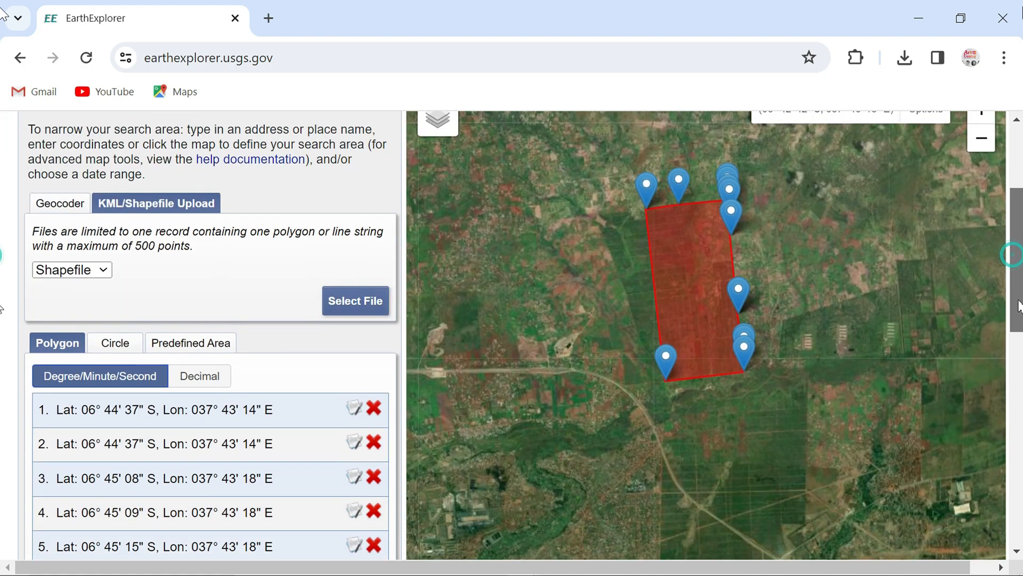
scroll(288, 350, down, 10)
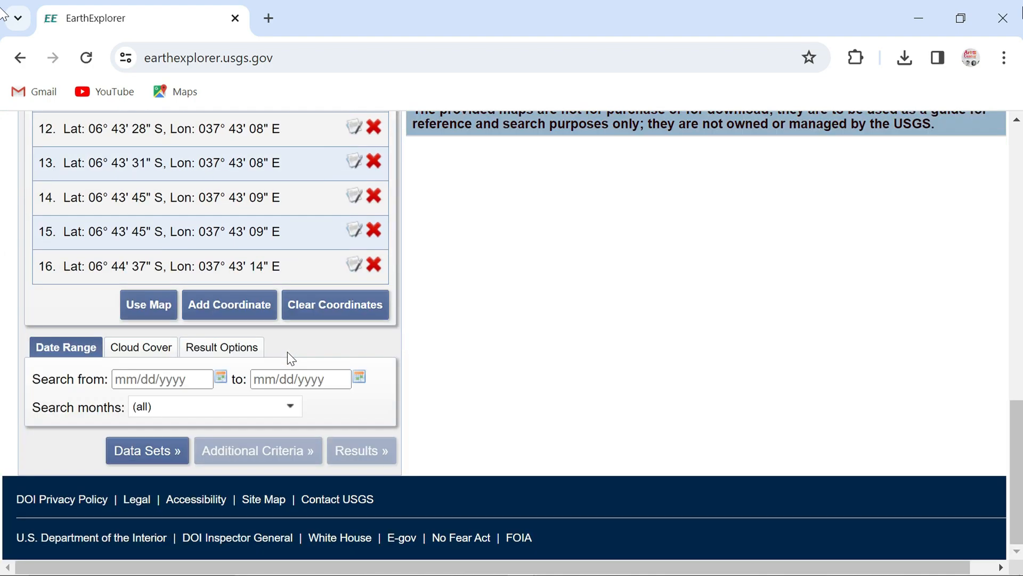
click(166, 449)
scroll(197, 345, up, 2)
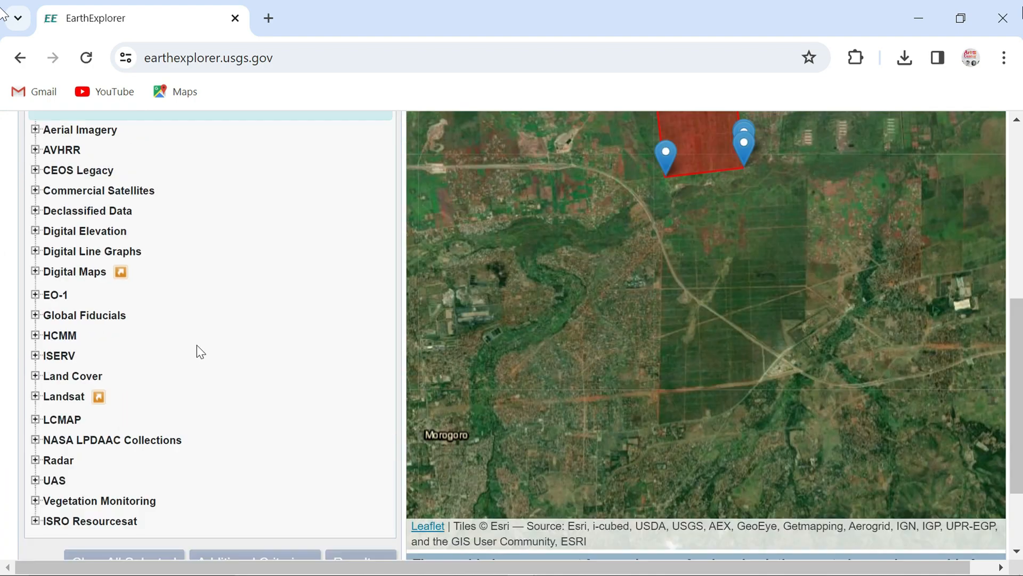
Select the SRTM 1 Arc-Second Global data set from the SRTM group under Digital Elevation
scroll(196, 346, up, 3)
scroll(196, 345, down, 3)
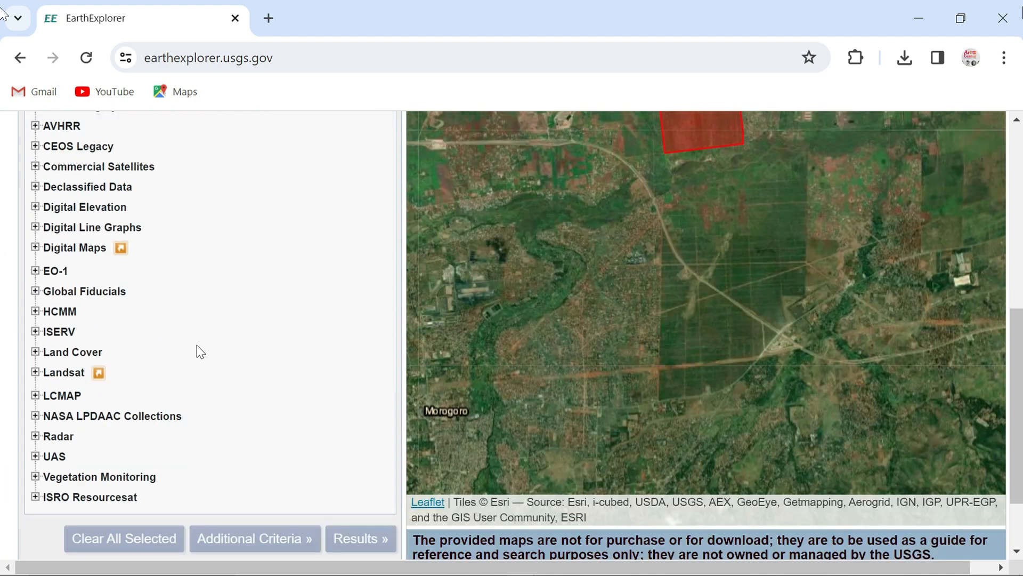
scroll(145, 299, up, 2)
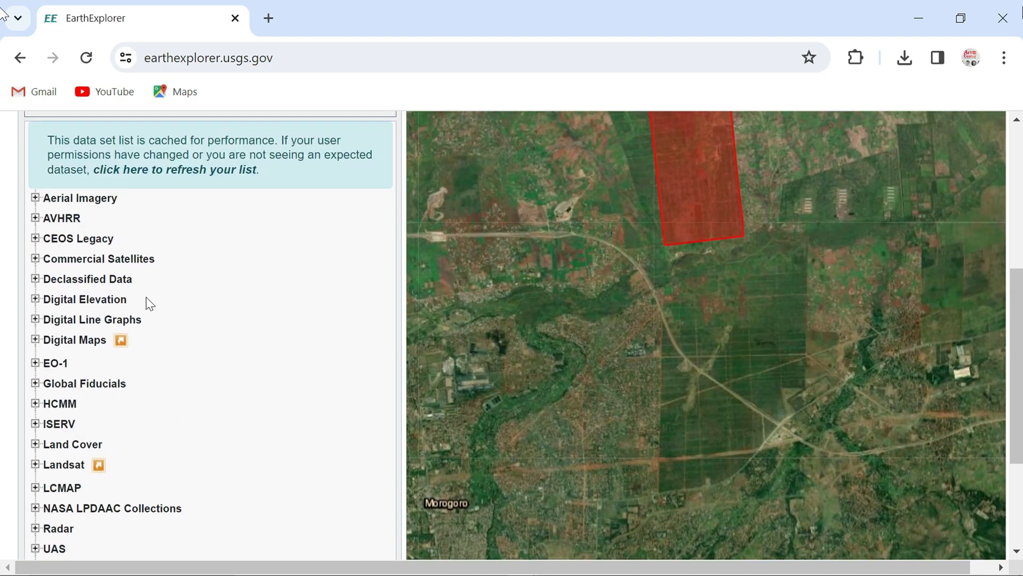
click(109, 302)
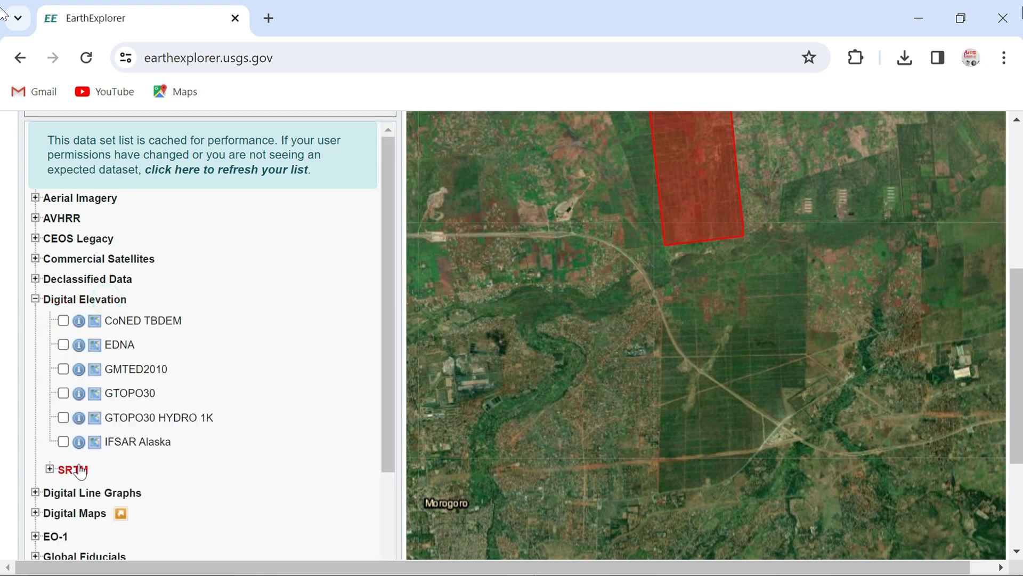
scroll(75, 470, down, 1)
scroll(75, 470, down, 1)
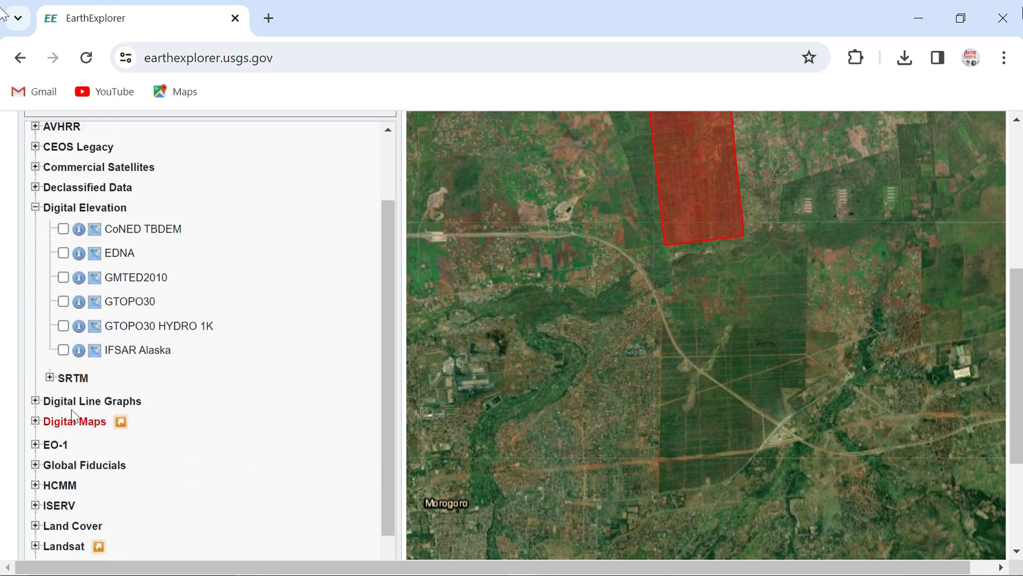
click(72, 377)
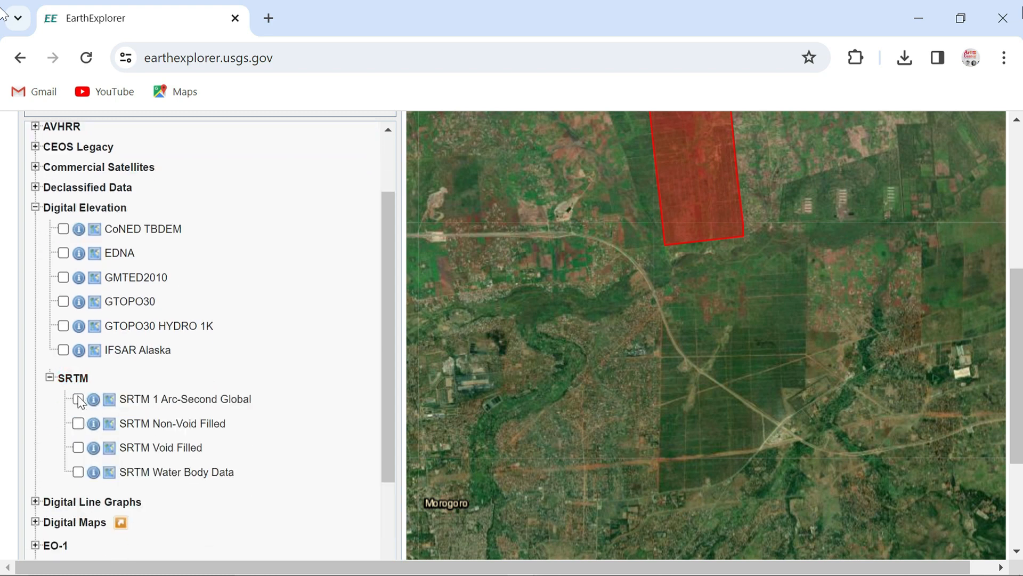
click(78, 399)
Run the search with the chosen elevation data set, without adding additional criteria
scroll(360, 404, down, 2)
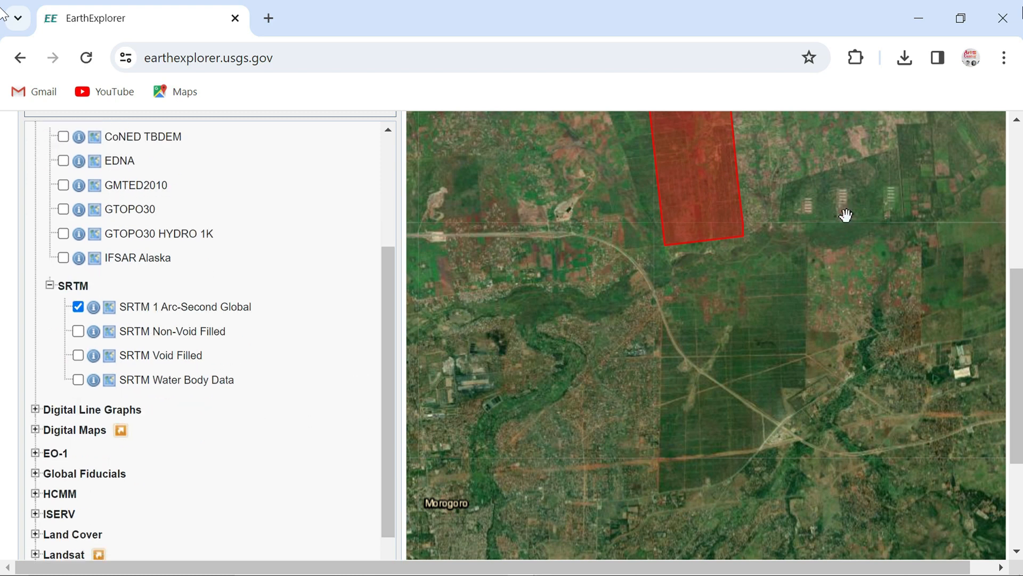
mouse_move(1021, 340)
mouse_down()
mouse_move(1021, 277)
mouse_move(1021, 348)
mouse_up()
scroll(335, 496, down, 2)
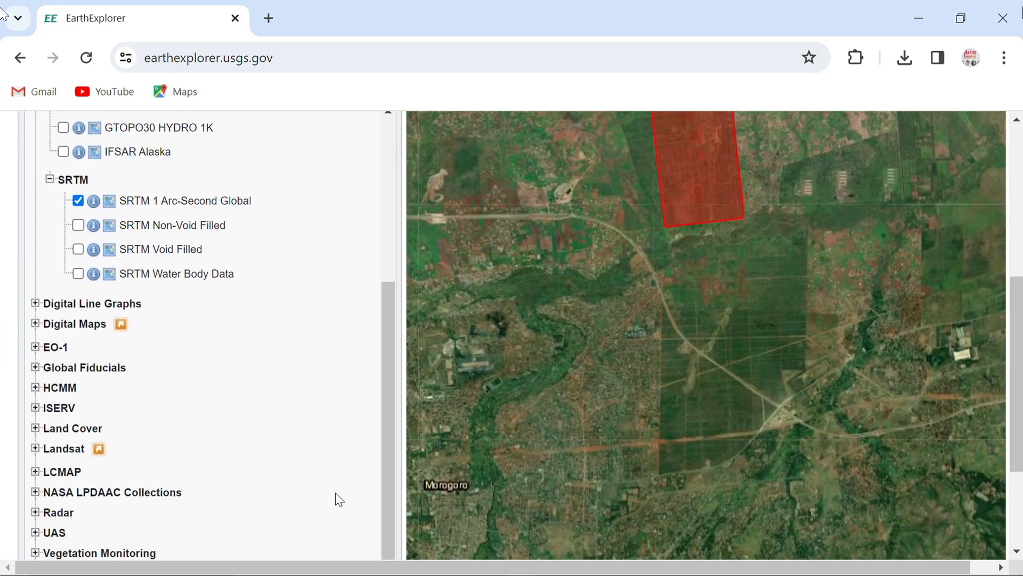
scroll(235, 279, up, 4)
scroll(236, 280, down, 4)
scroll(317, 344, down, 3)
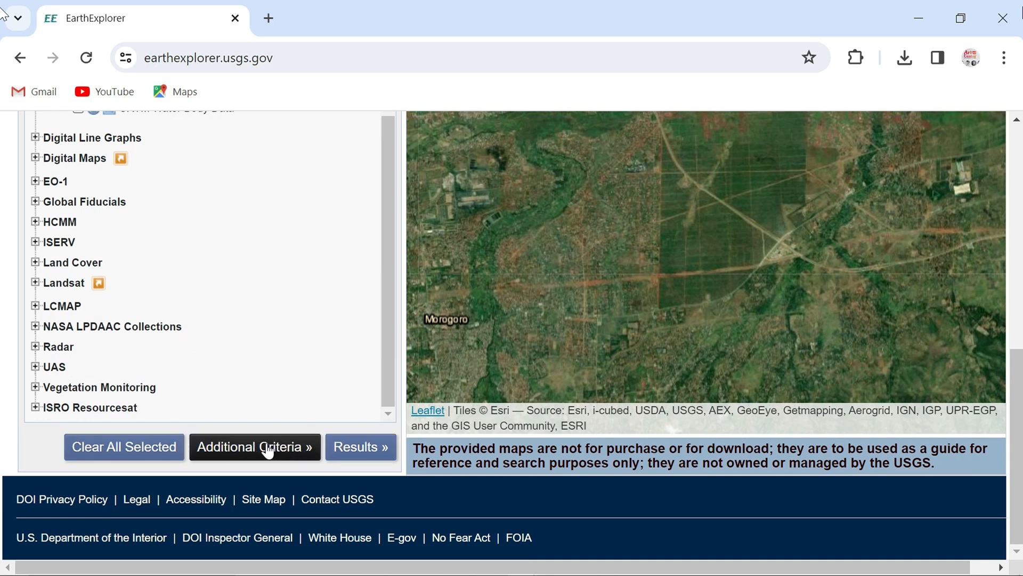
click(354, 446)
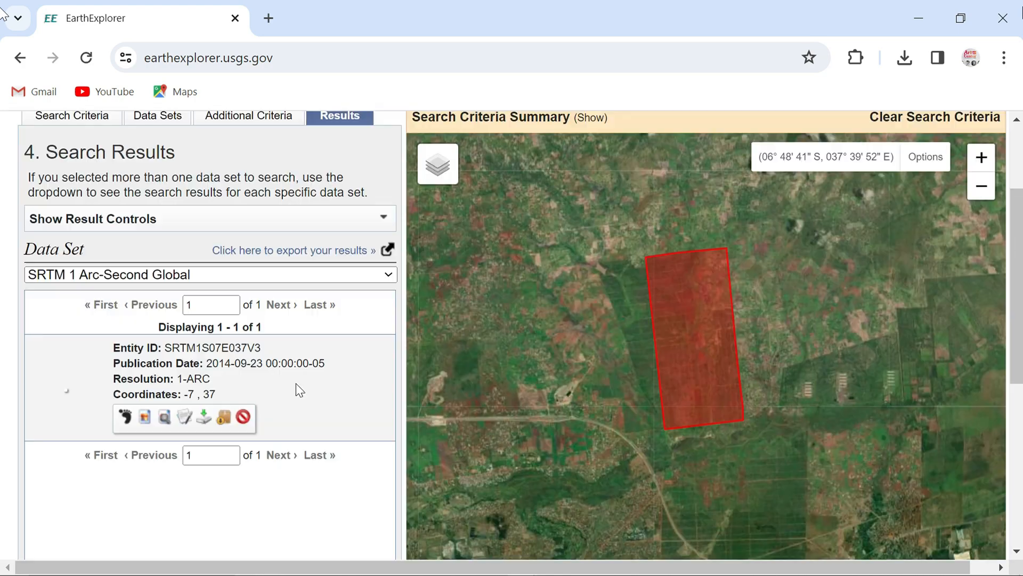
Show the footprint of the SRTM1S07E037V3 scene on the map and compare it with the search area
scroll(295, 441, down, 3)
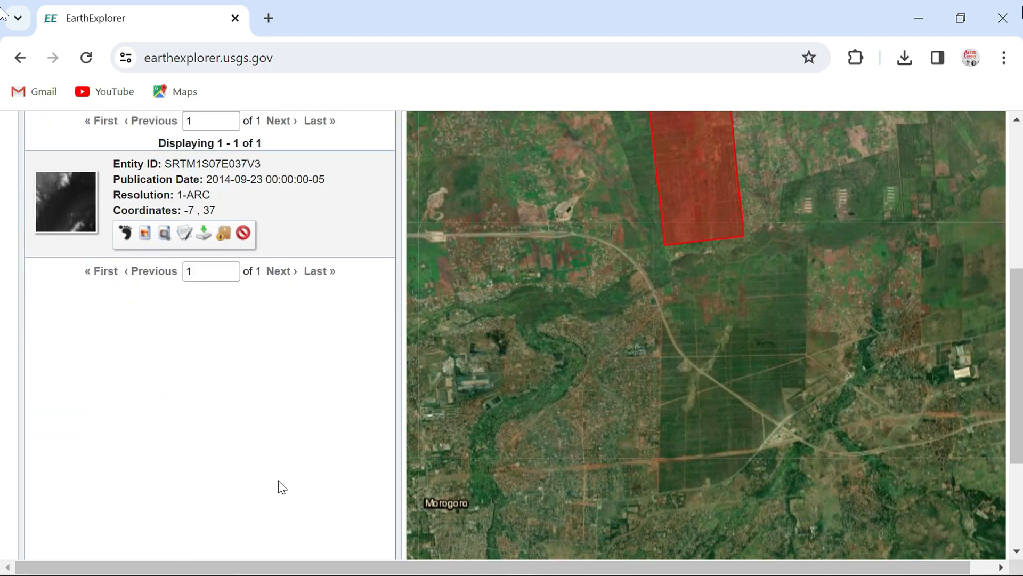
scroll(278, 481, up, 2)
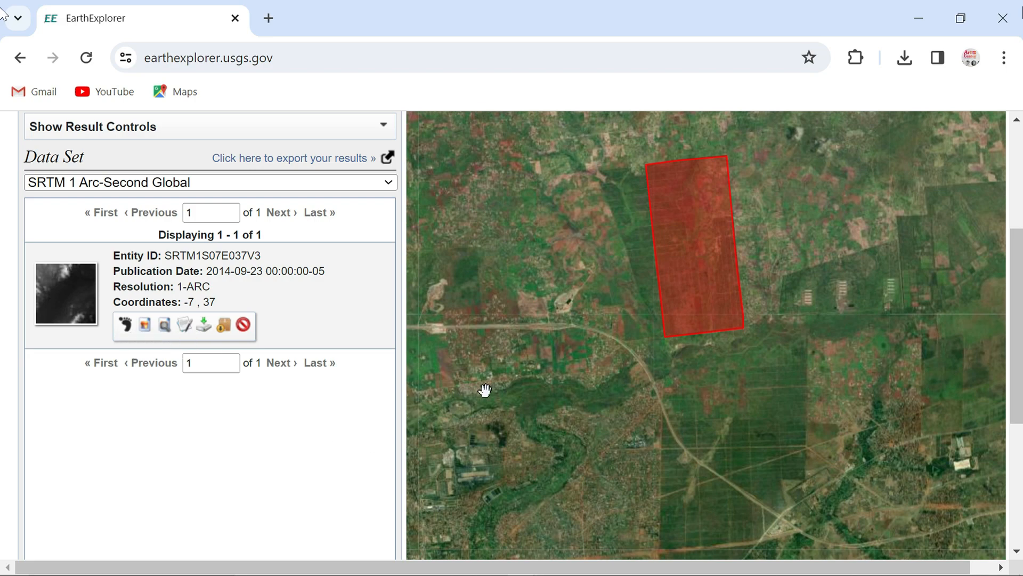
scroll(523, 365, up, 1)
scroll(523, 366, down, 2)
scroll(523, 309, down, 2)
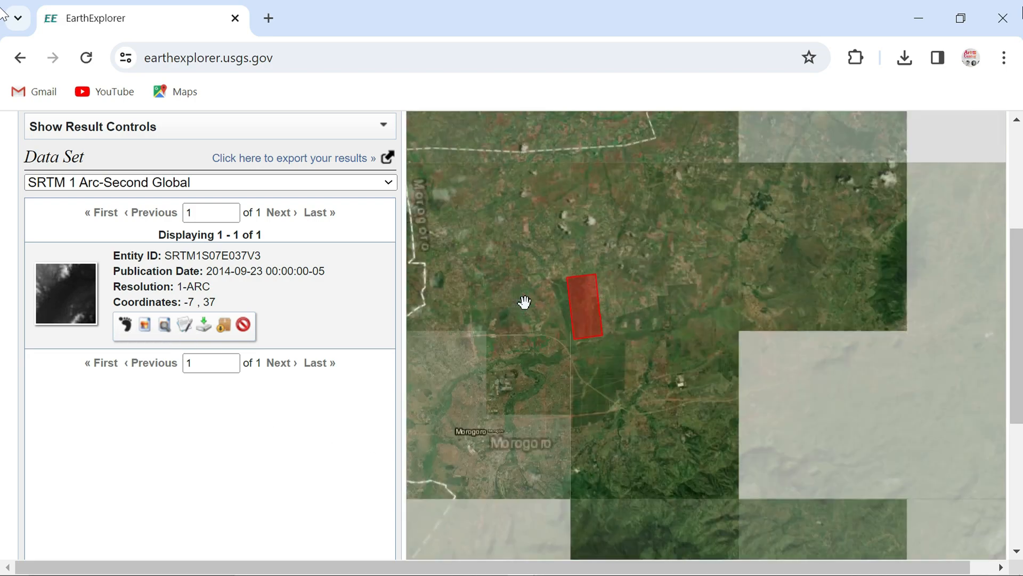
scroll(476, 317, right, 1)
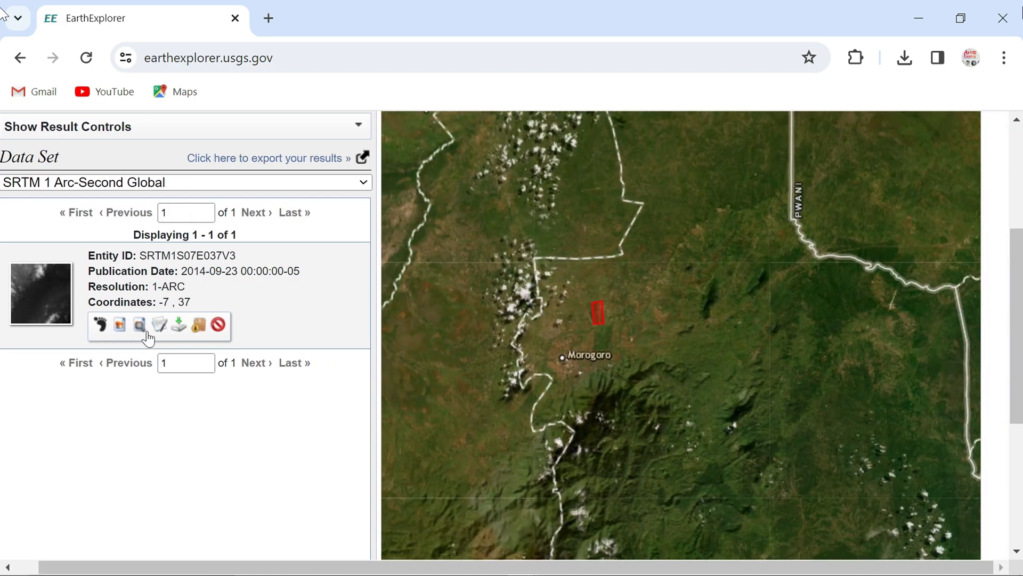
click(101, 326)
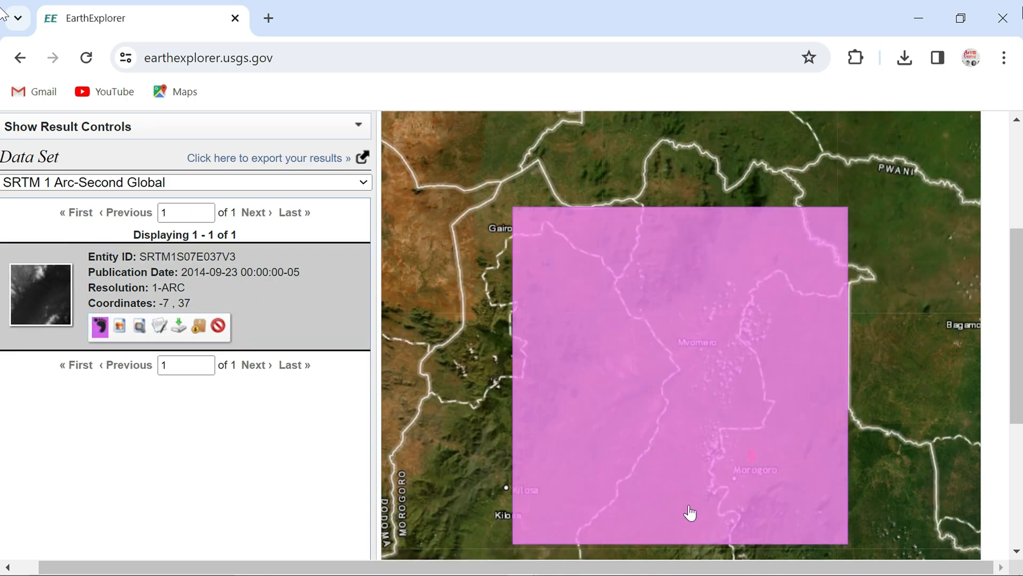
scroll(690, 513, down, 1)
scroll(691, 513, up, 1)
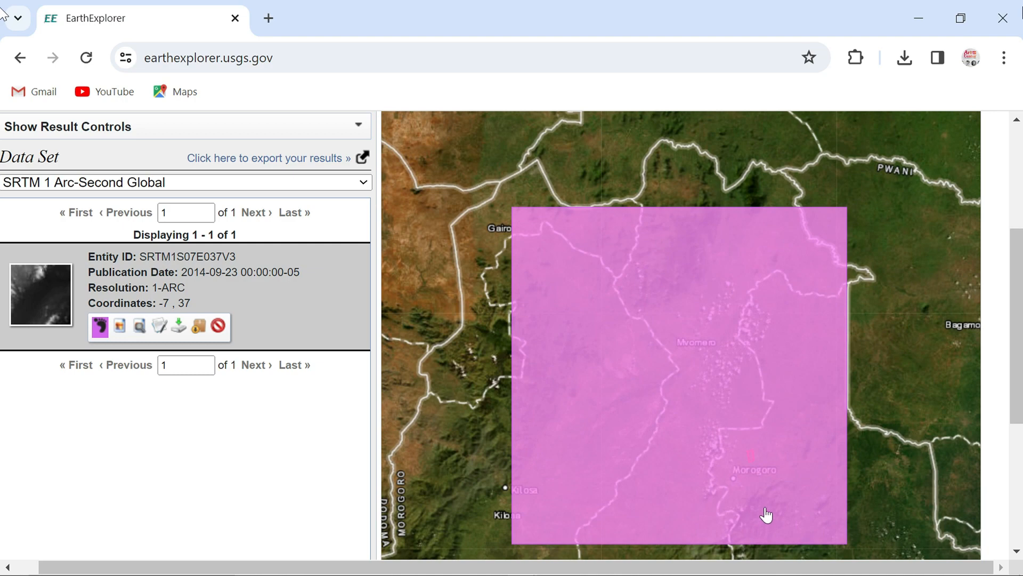
click(99, 326)
click(98, 326)
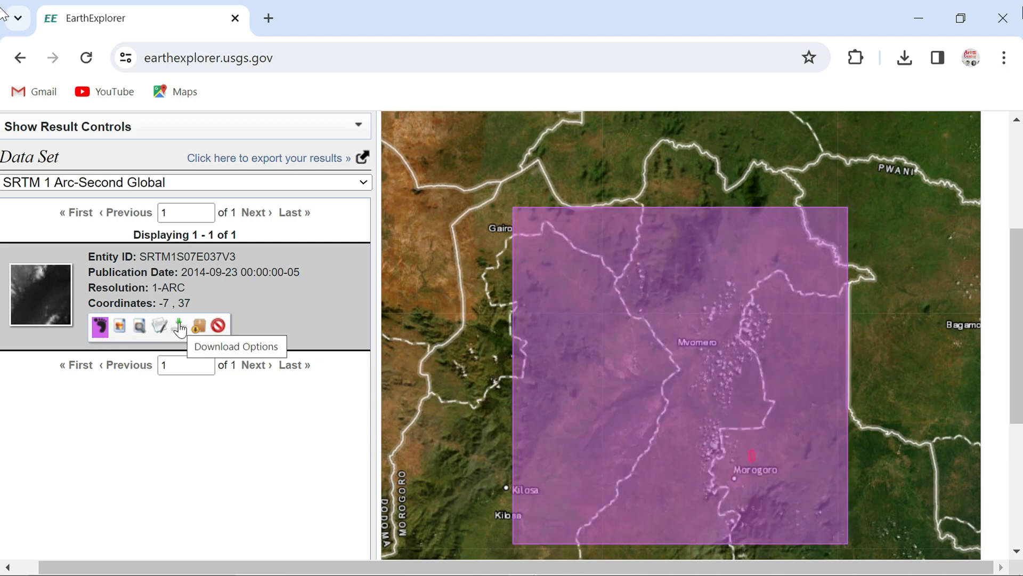
View the scene's download options, dismiss them and minimize the browser
click(179, 323)
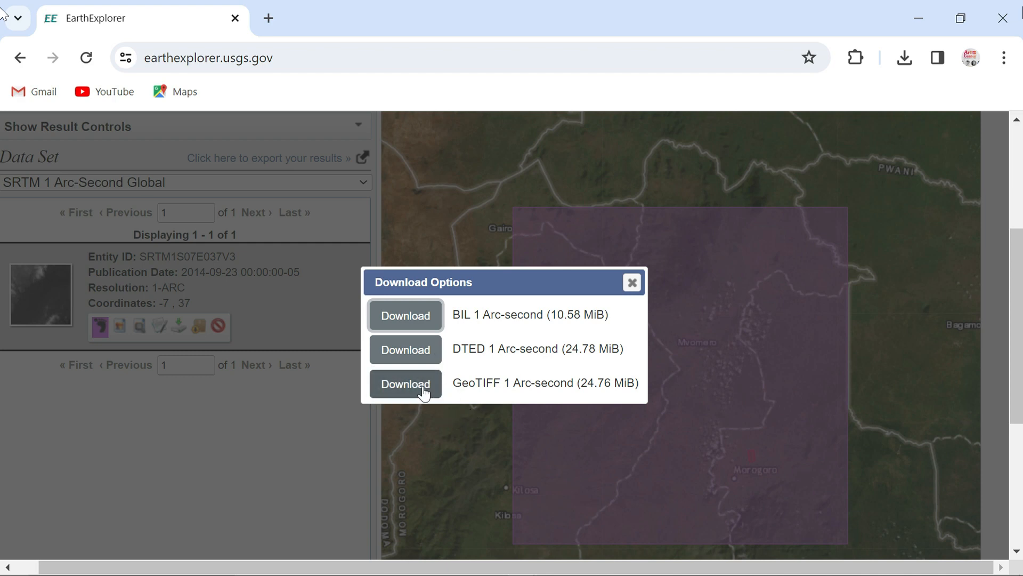
click(632, 282)
click(916, 17)
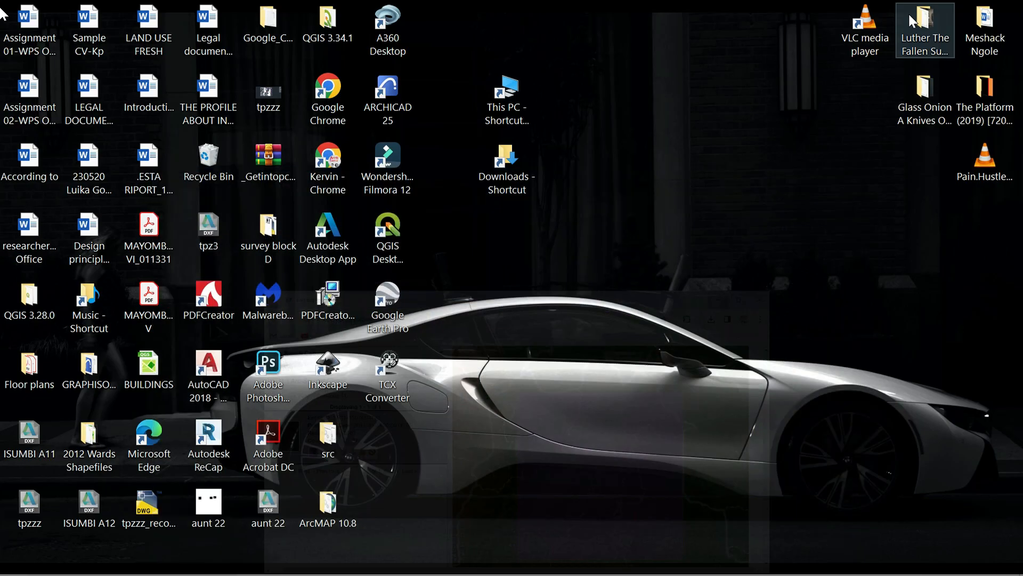
Look through the Downloads folder for the Morogoro DEM file, and minimize the folder window
double_click(510, 170)
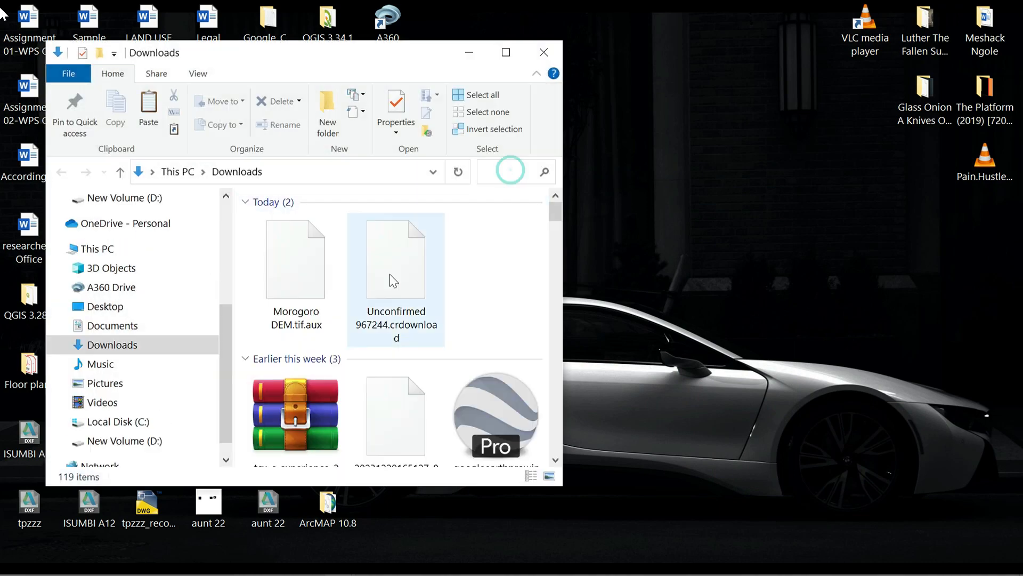
double_click(507, 60)
scroll(461, 453, down, 5)
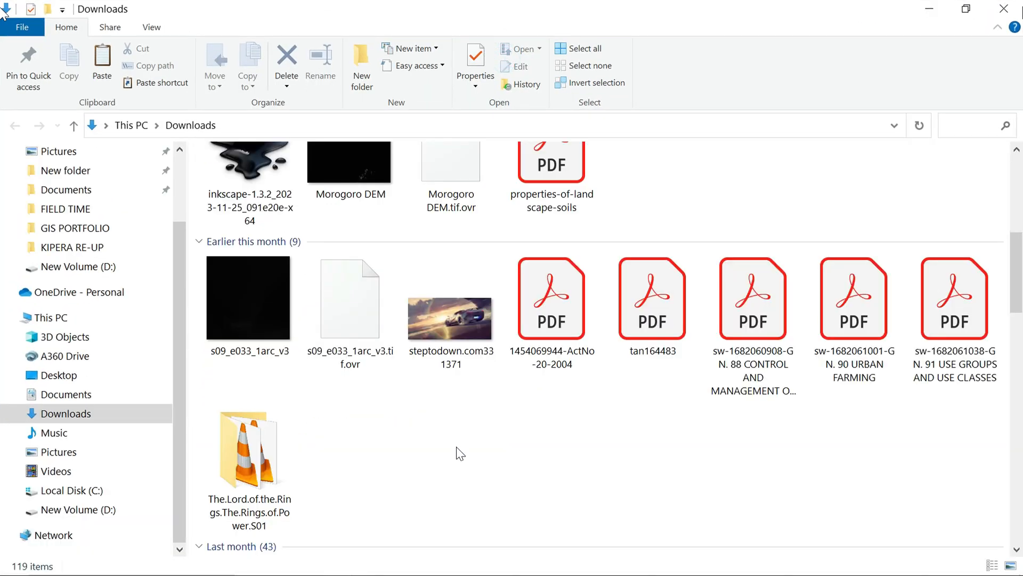
scroll(276, 366, up, 2)
scroll(276, 365, down, 2)
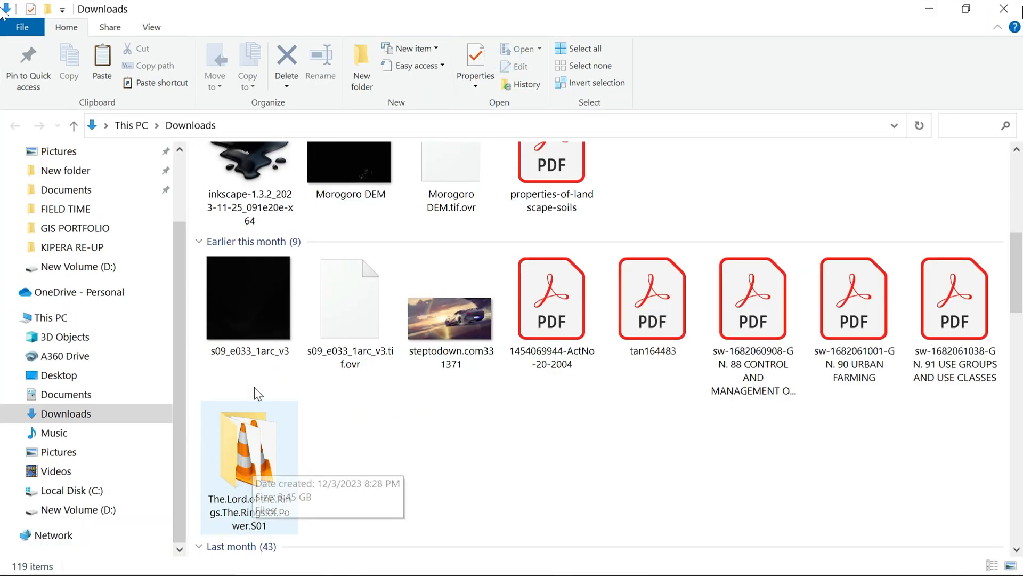
scroll(349, 184, up, 5)
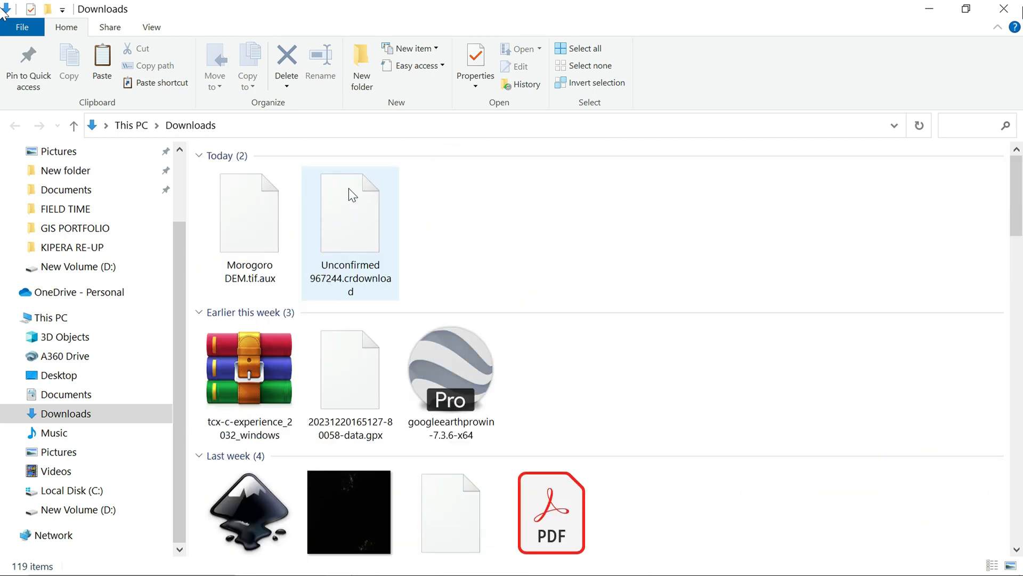
scroll(346, 320, down, 3)
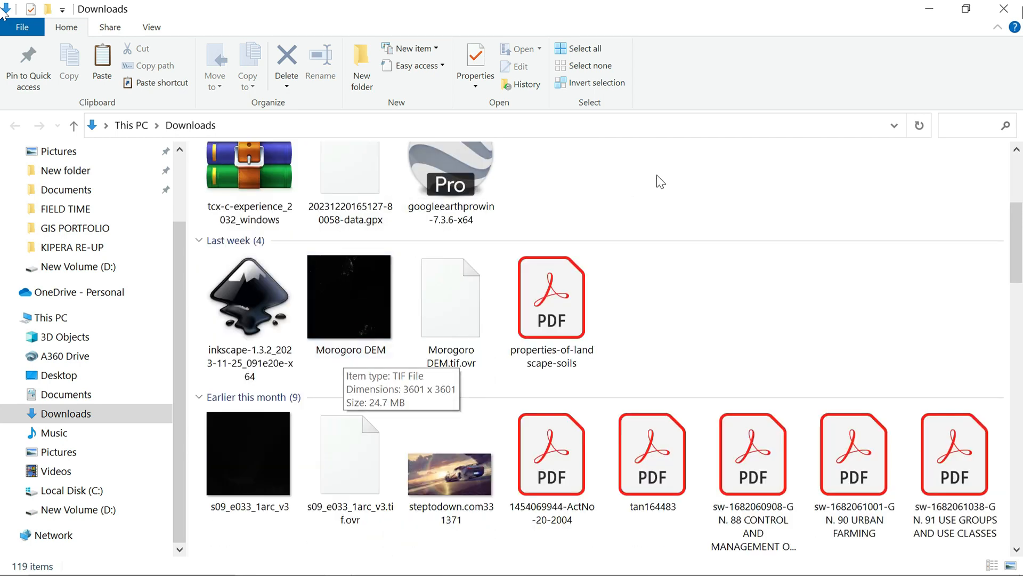
scroll(672, 214, up, 3)
click(929, 8)
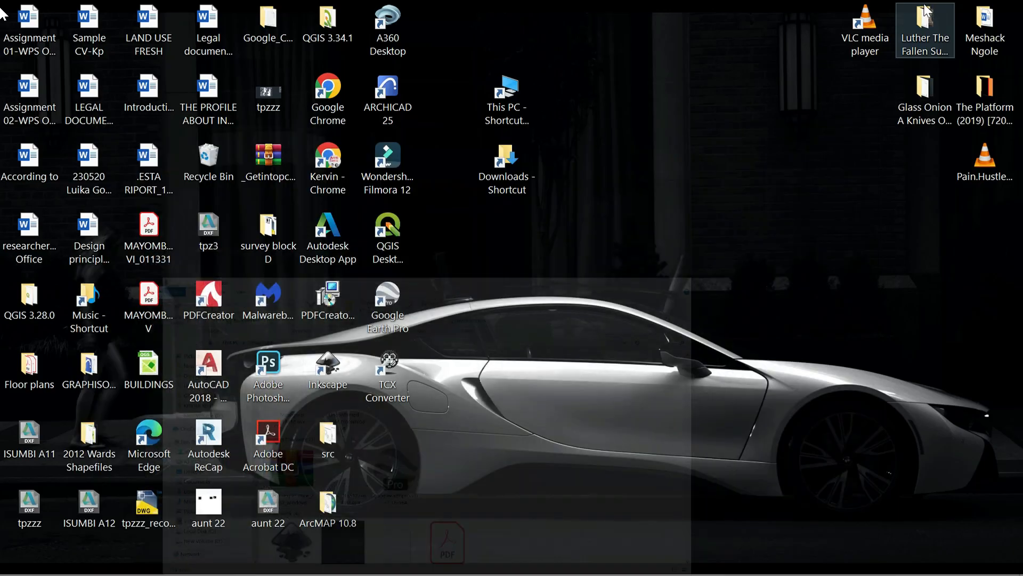
Switch to QGIS and bring up the raster source in the Data Source Manager
mouse_move(491, 563)
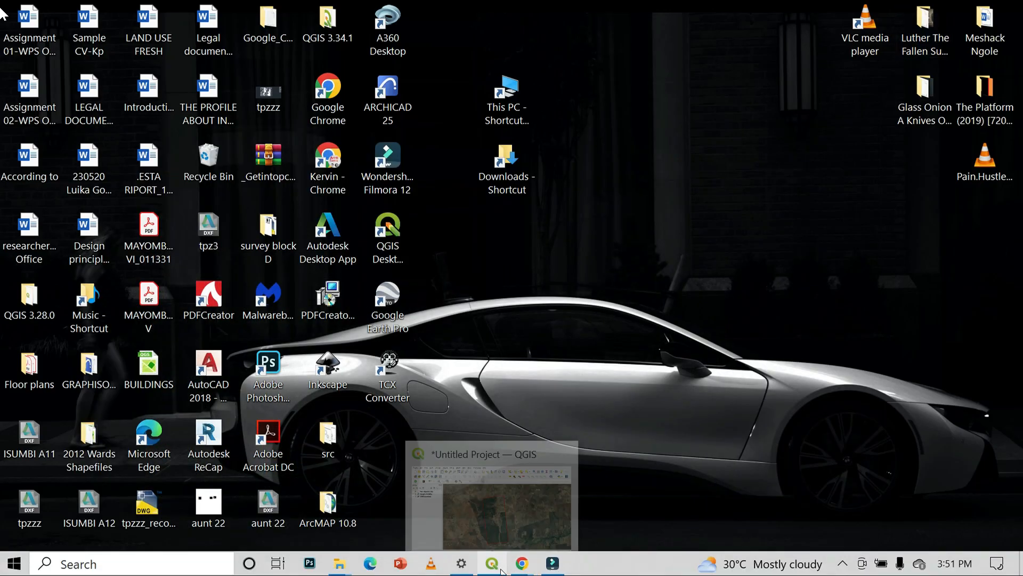
click(499, 529)
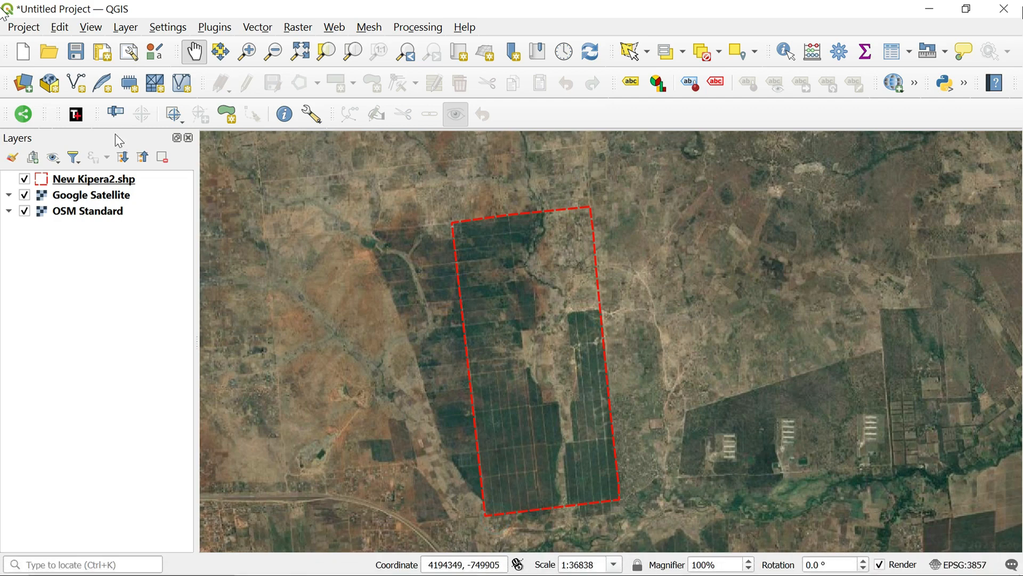
click(22, 86)
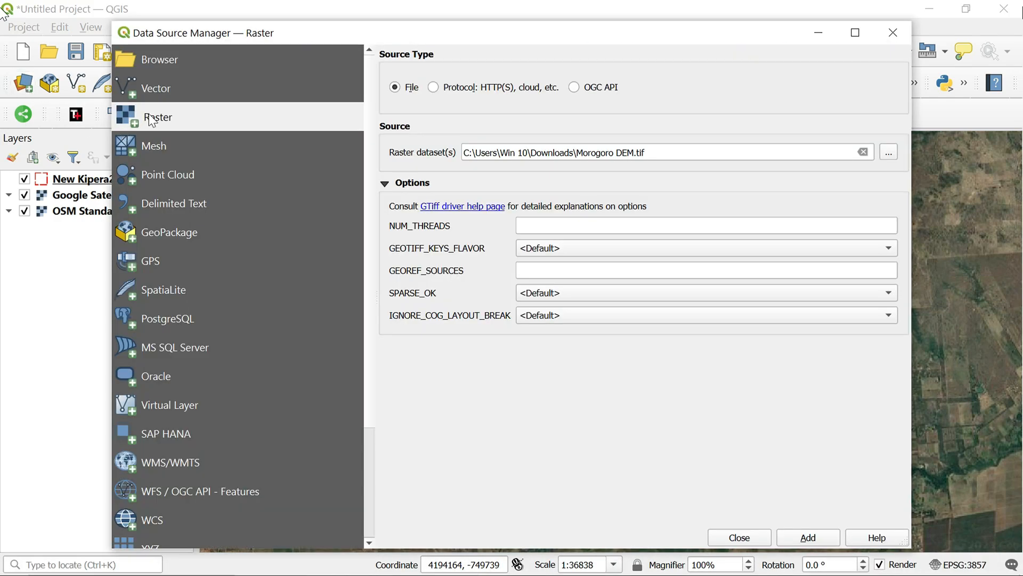
click(153, 88)
click(156, 114)
Load the Morogoro DEM TIF file from the Downloads folder as a raster layer and close the Data Source Manager
click(888, 154)
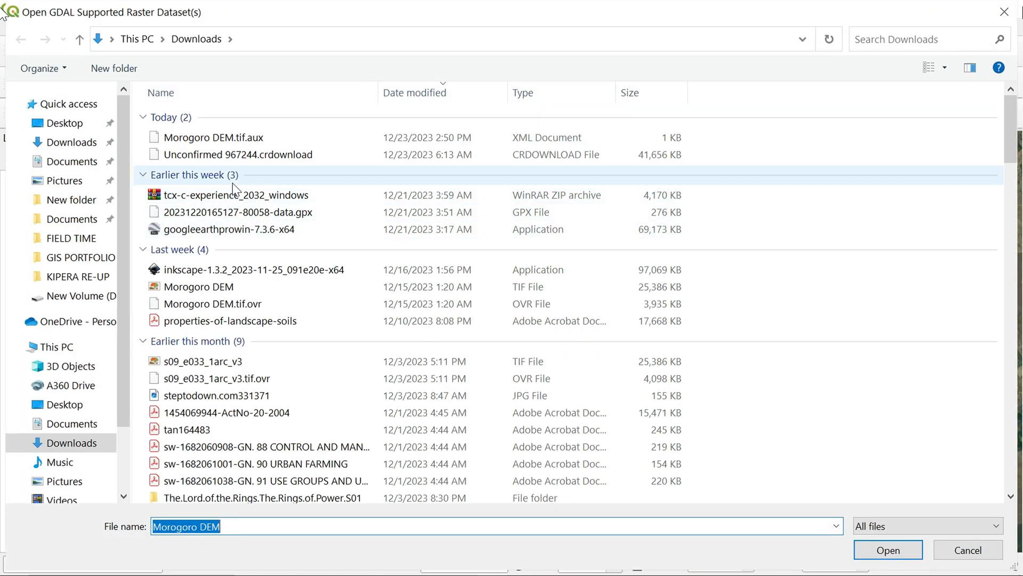
scroll(236, 245, down, 1)
click(236, 243)
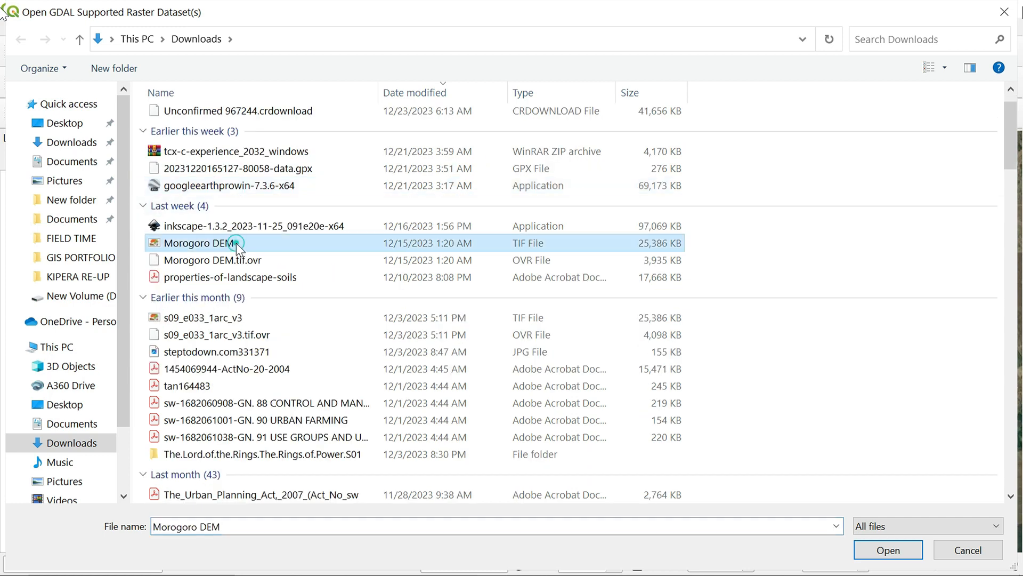
click(892, 553)
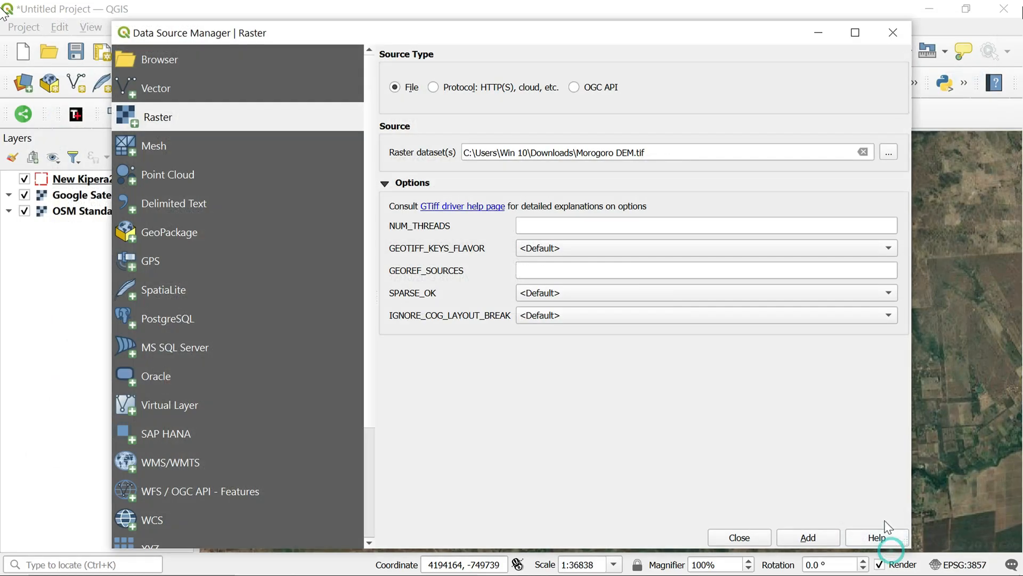
click(811, 544)
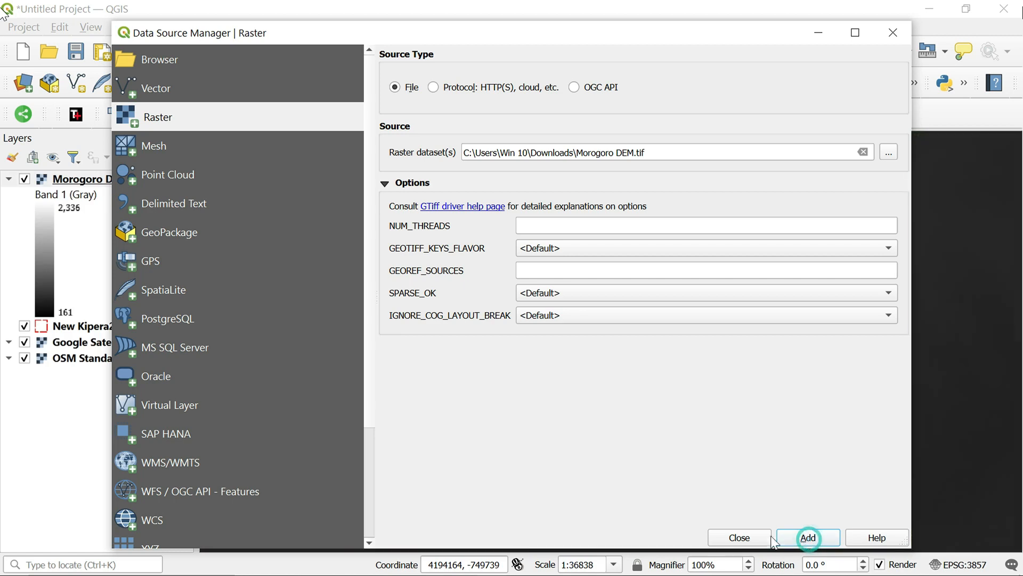
click(742, 536)
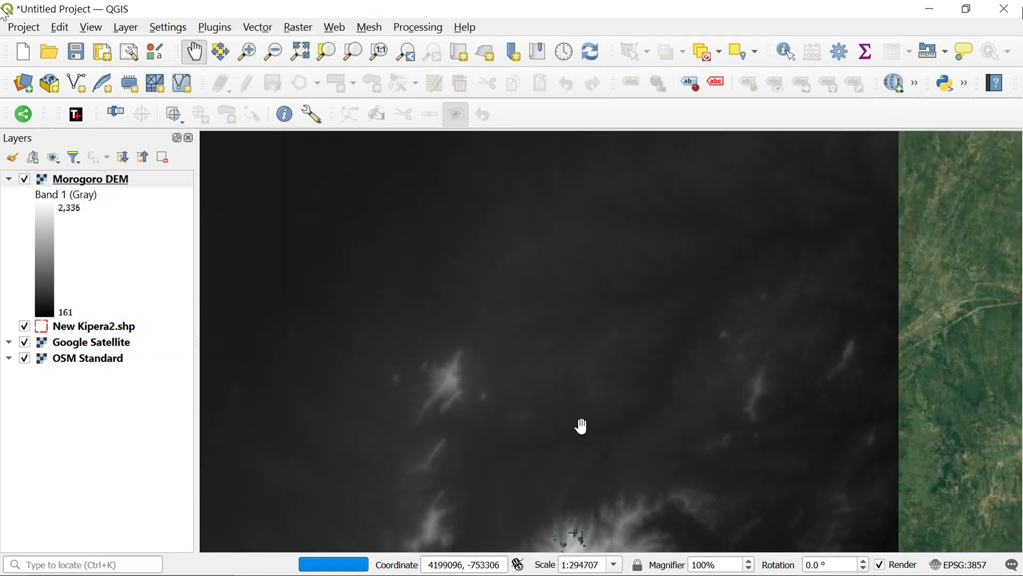
View the full extent of the Morogoro DEM and toggle its visibility to compare its coverage with the New Kipera2 boundary
scroll(580, 424, down, 2)
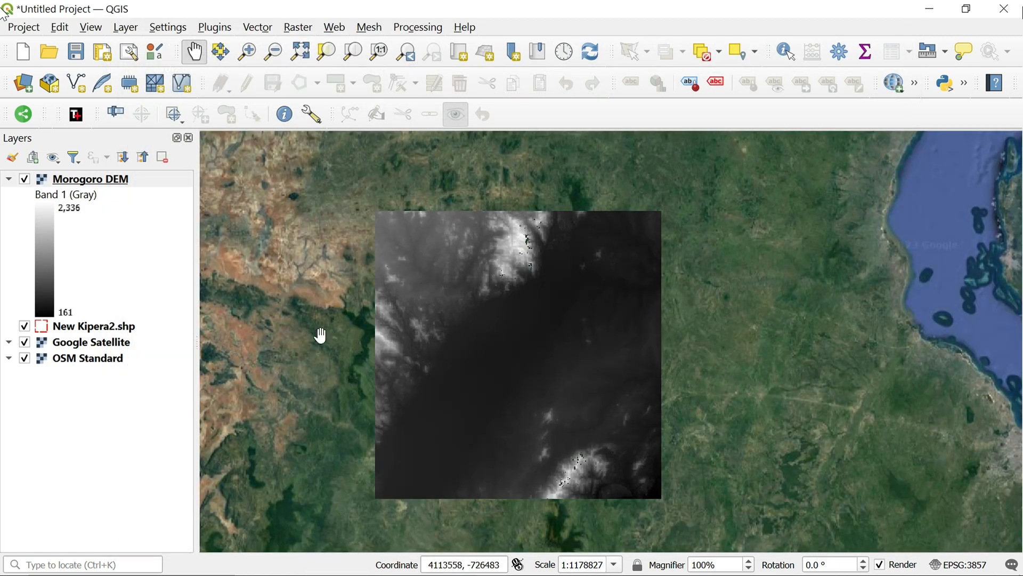
click(29, 184)
click(25, 180)
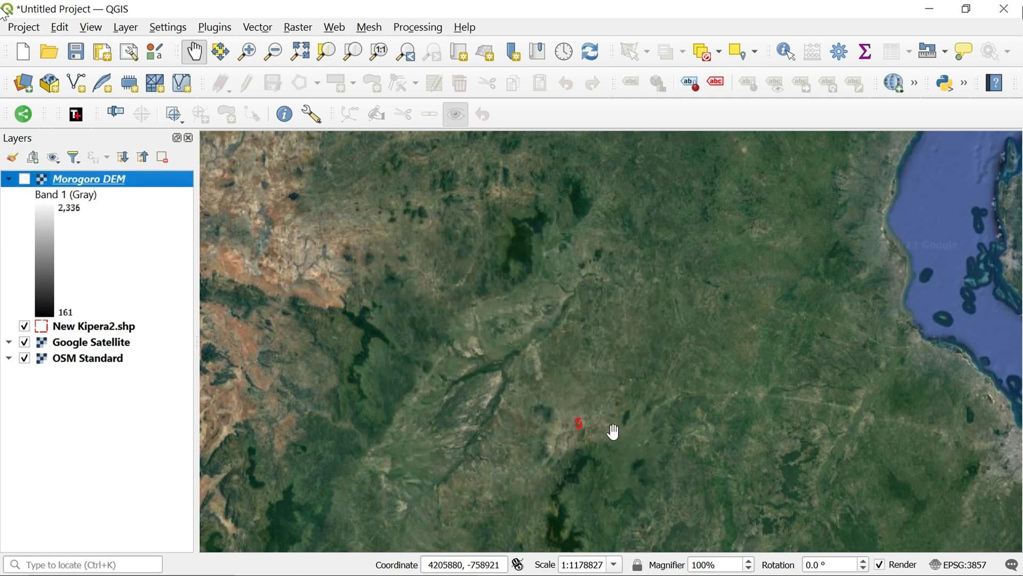
click(27, 180)
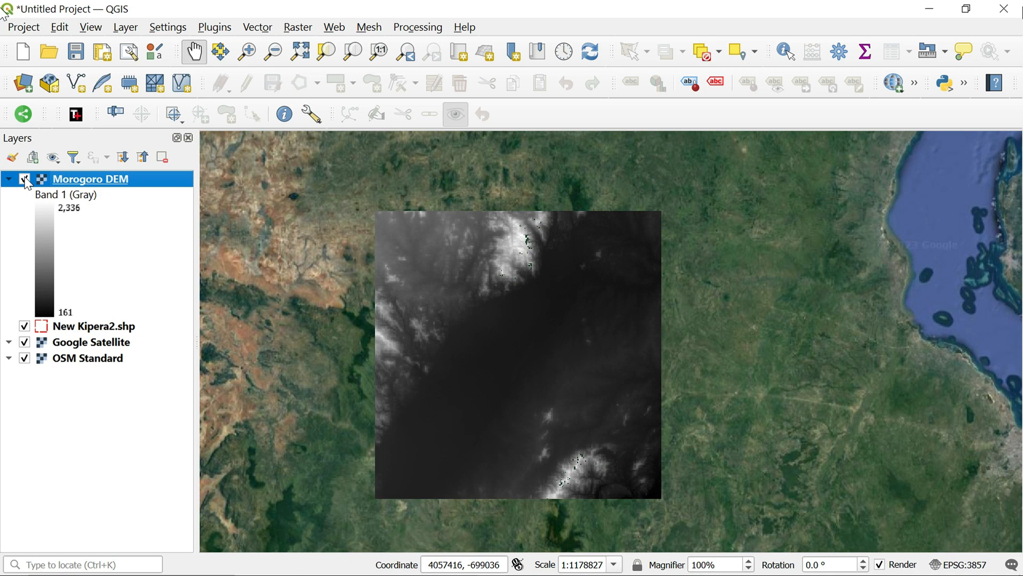
Clip the Morogoro DEM by extent, using the New Kipera2.shp layer as the clipping extent, and close the tool
click(306, 35)
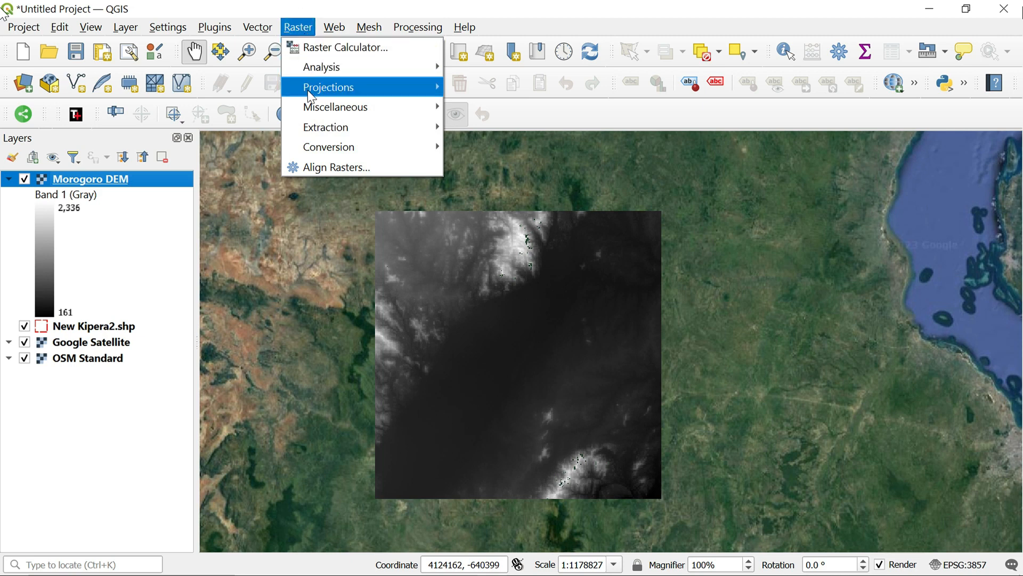
mouse_move(312, 127)
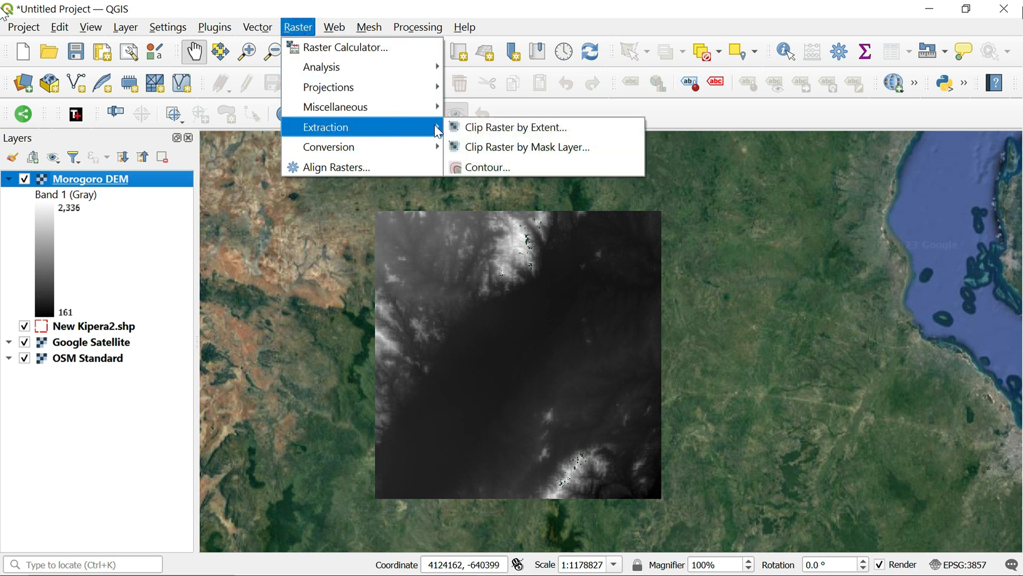
click(556, 132)
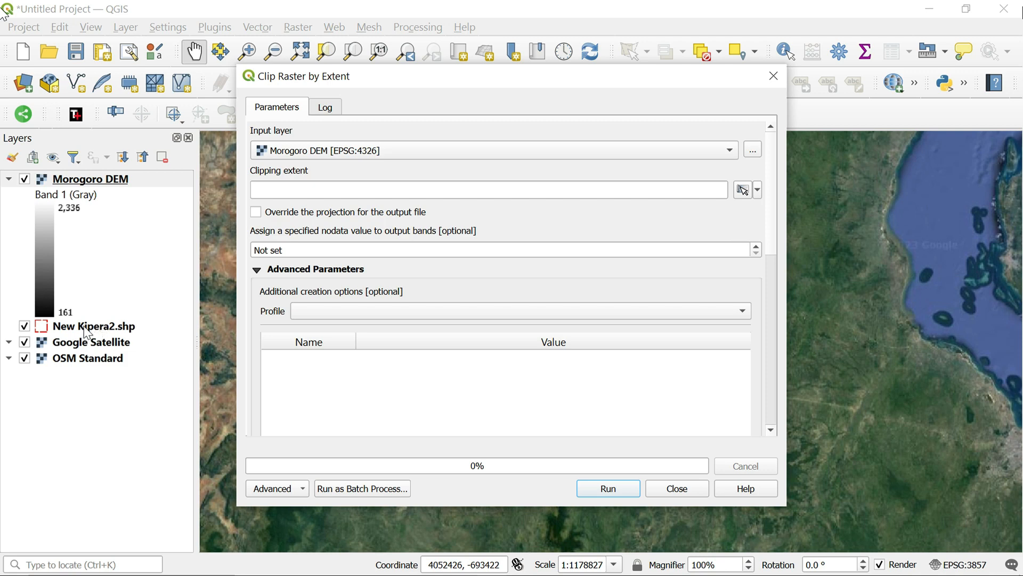
drag(88, 333, 358, 189)
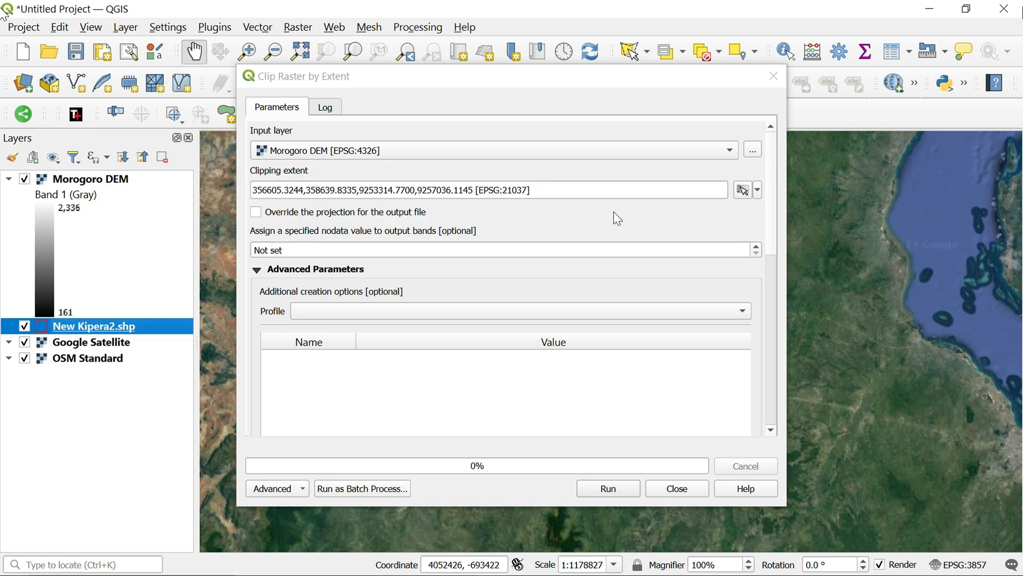
click(618, 489)
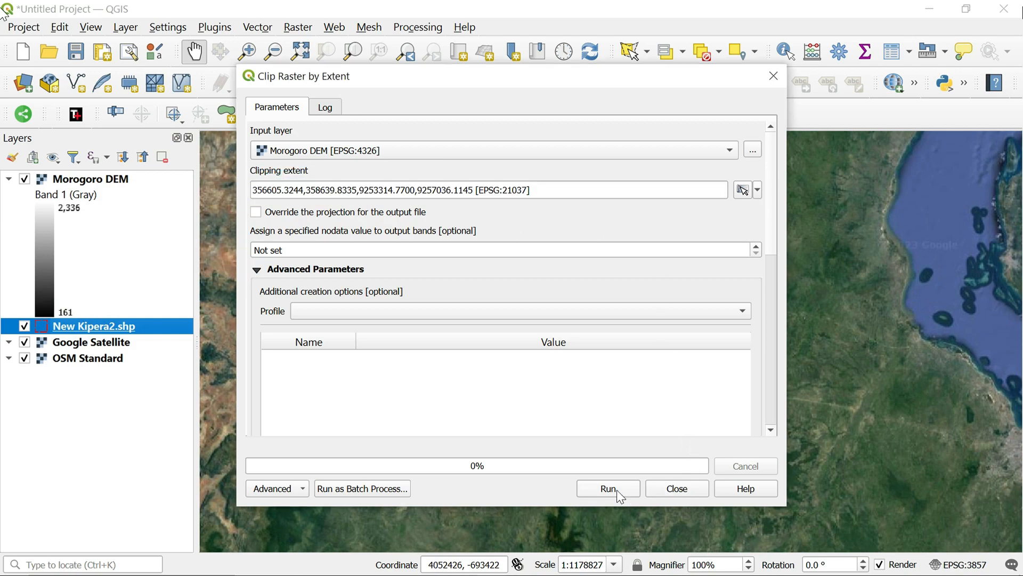
click(670, 488)
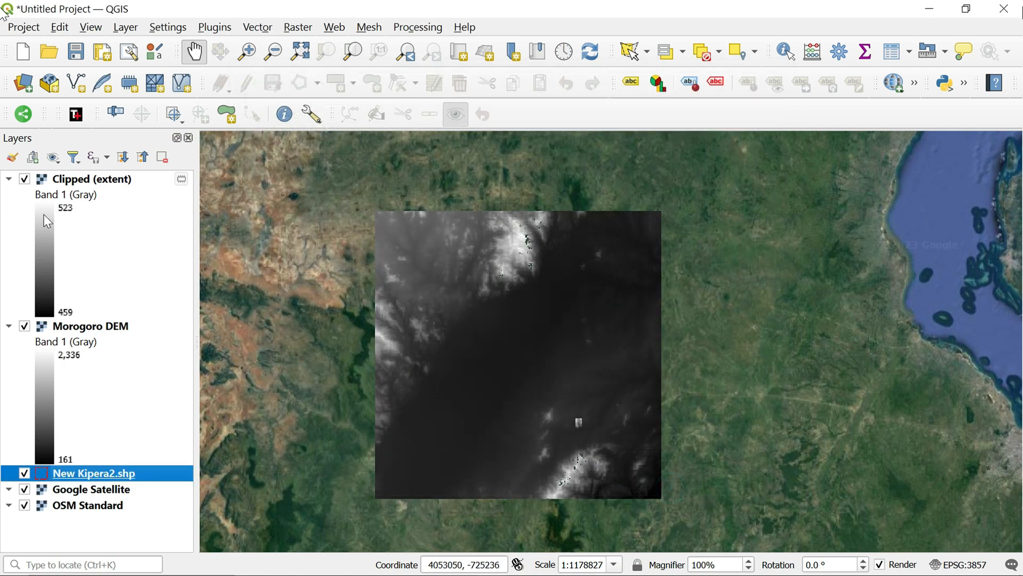
Hide the Morogoro DEM layer so that only the clipped raster shows over the satellite imagery, and centre the view on it
click(25, 327)
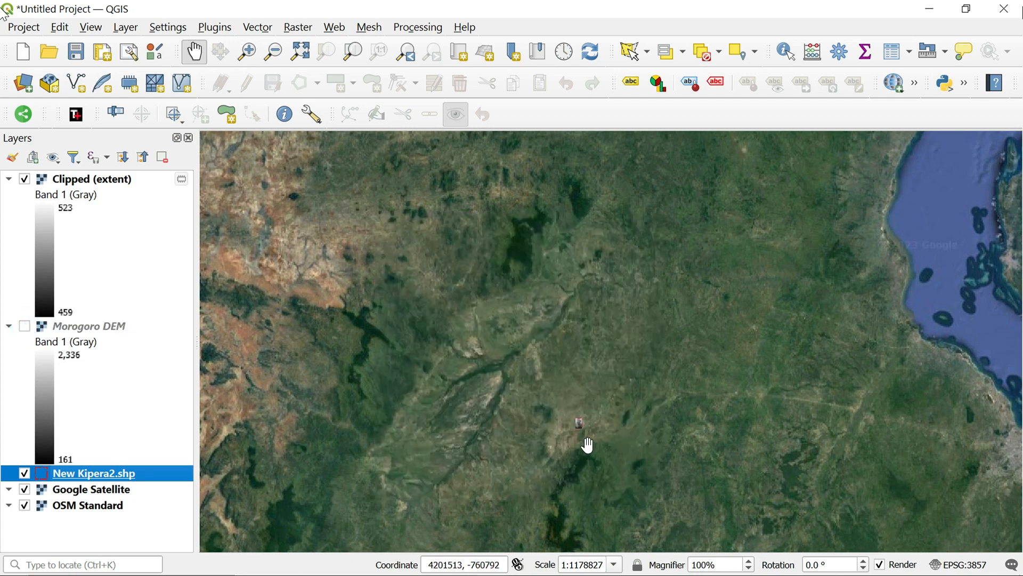
scroll(586, 446, up, 4)
drag(498, 329, 499, 503)
drag(398, 298, 432, 421)
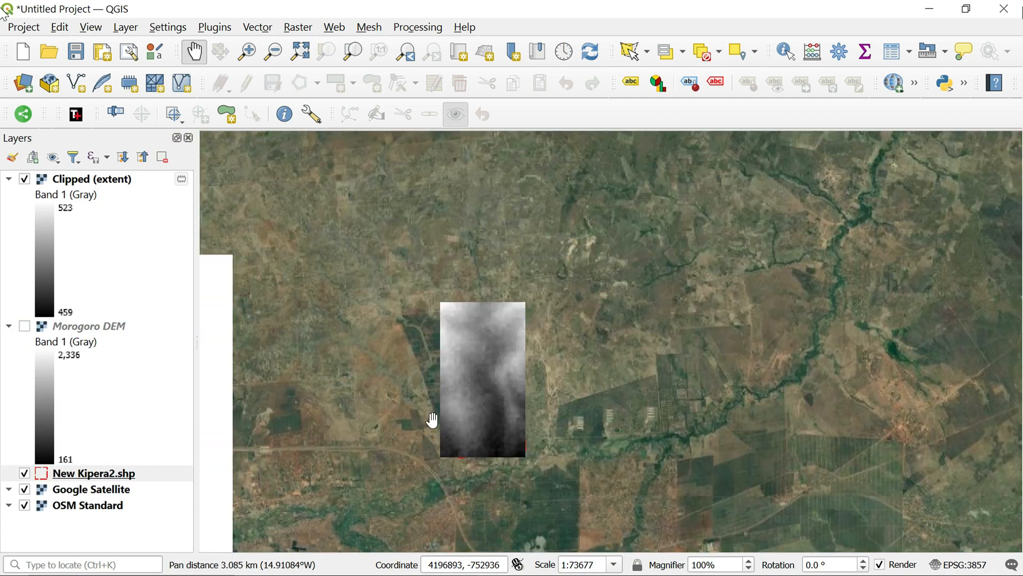
scroll(452, 435, up, 2)
scroll(452, 435, down, 1)
drag(535, 379, 516, 445)
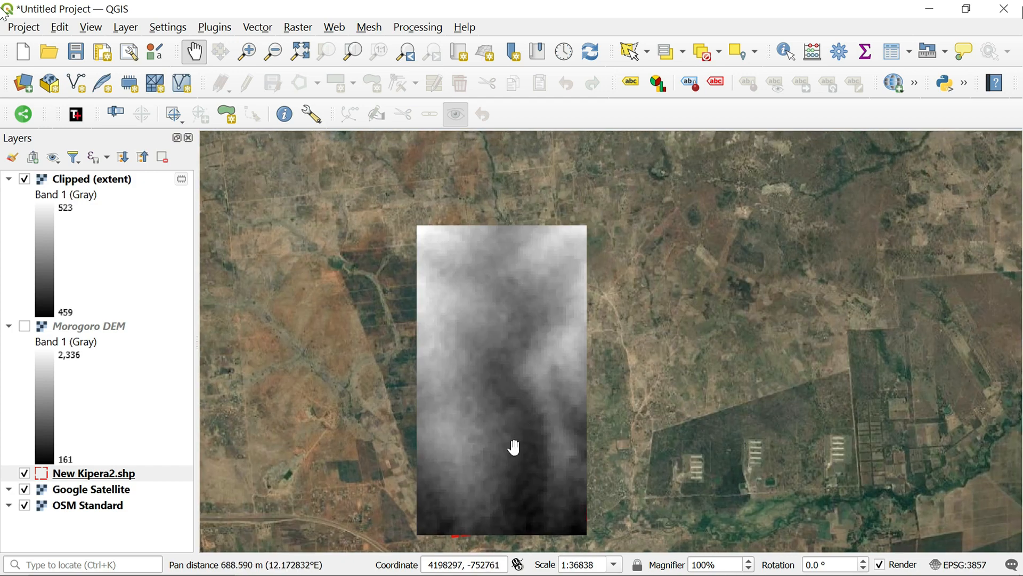
Toggle the Clipped (extent) layer off and on to compare it with the New Kipera2 boundary
click(25, 180)
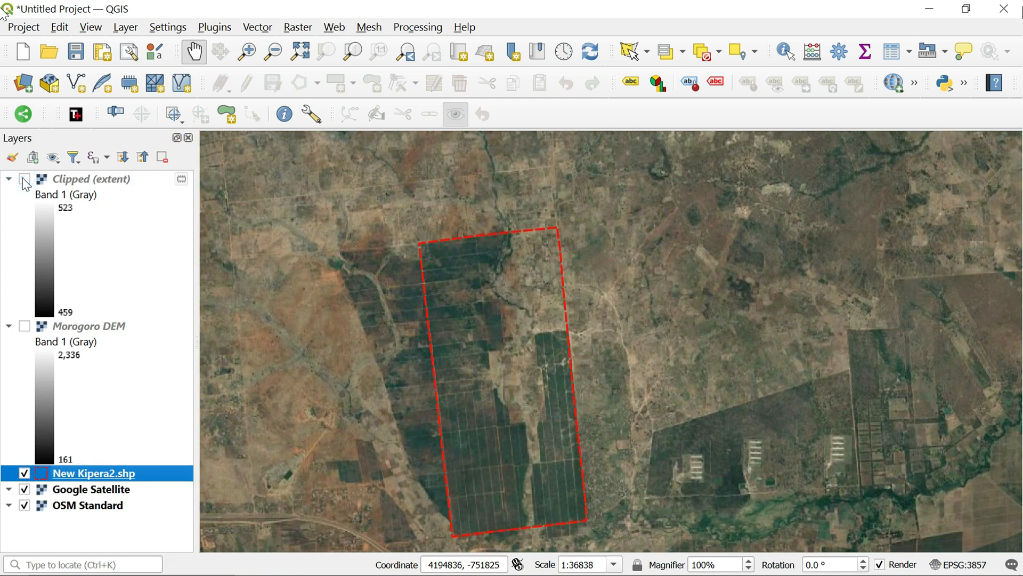
click(25, 180)
drag(393, 424, 390, 381)
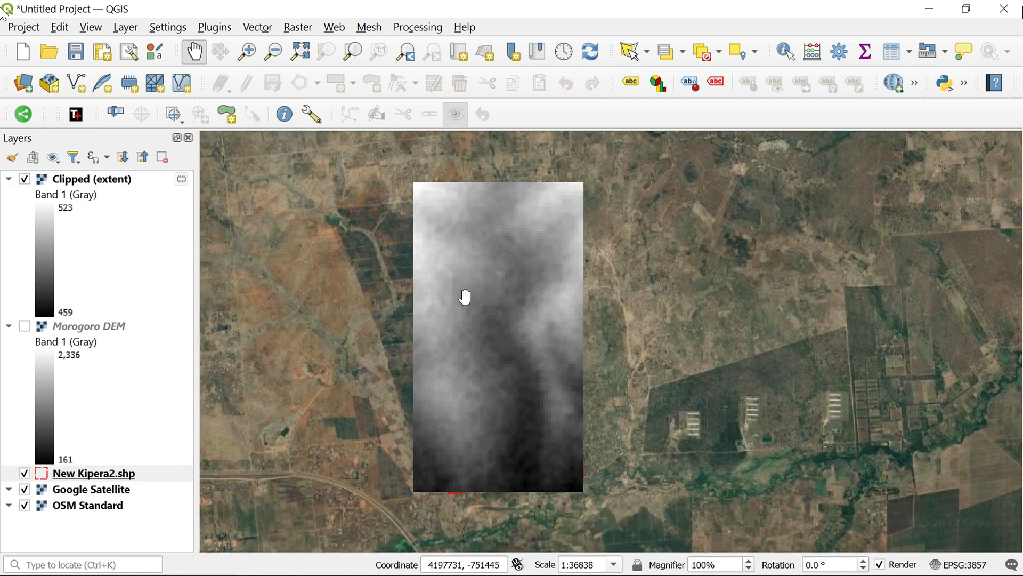
Start the Contour extraction tool and assign the Clipped (extent) raster as its input layer
click(298, 28)
mouse_move(383, 133)
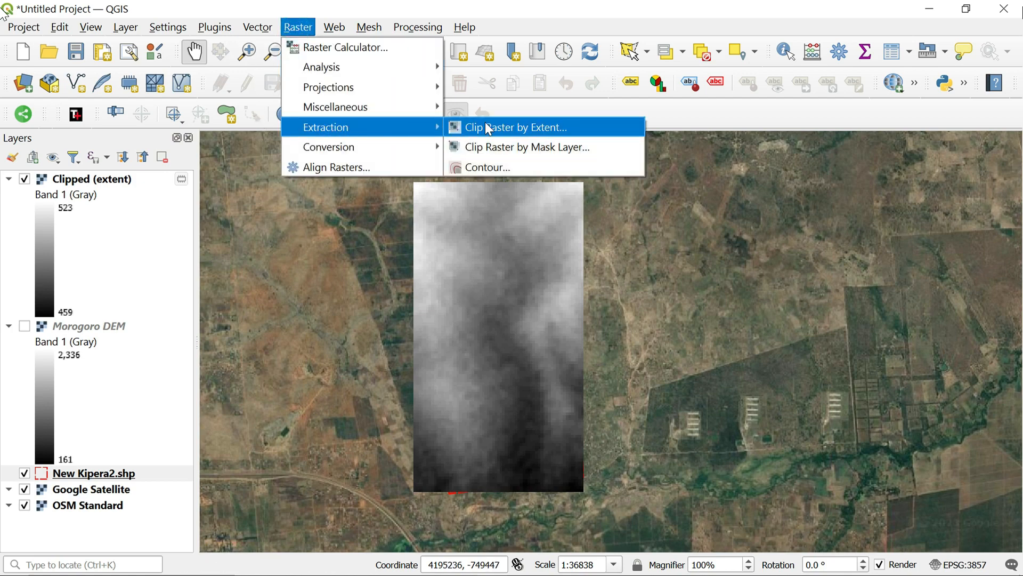
click(503, 163)
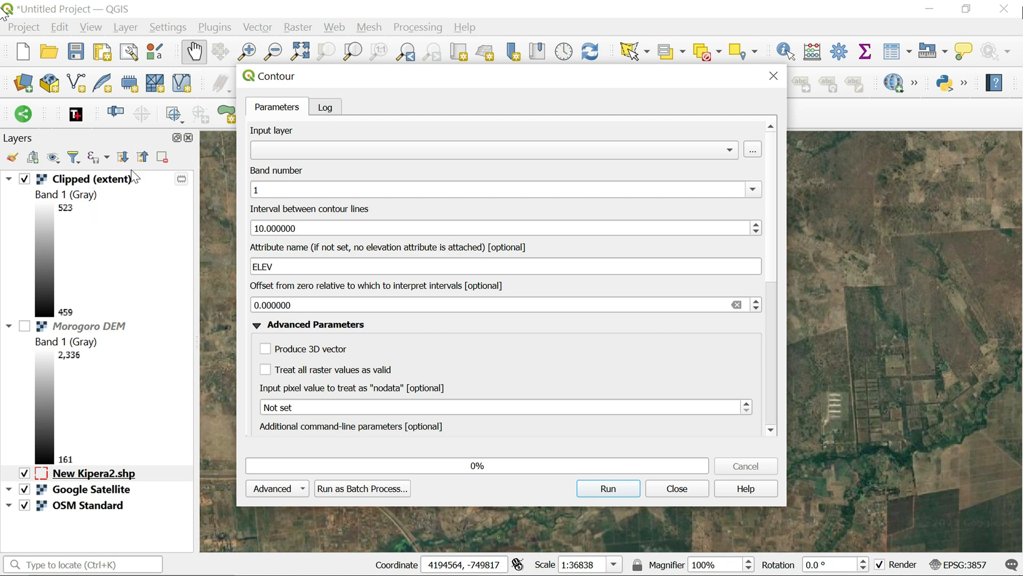
click(85, 187)
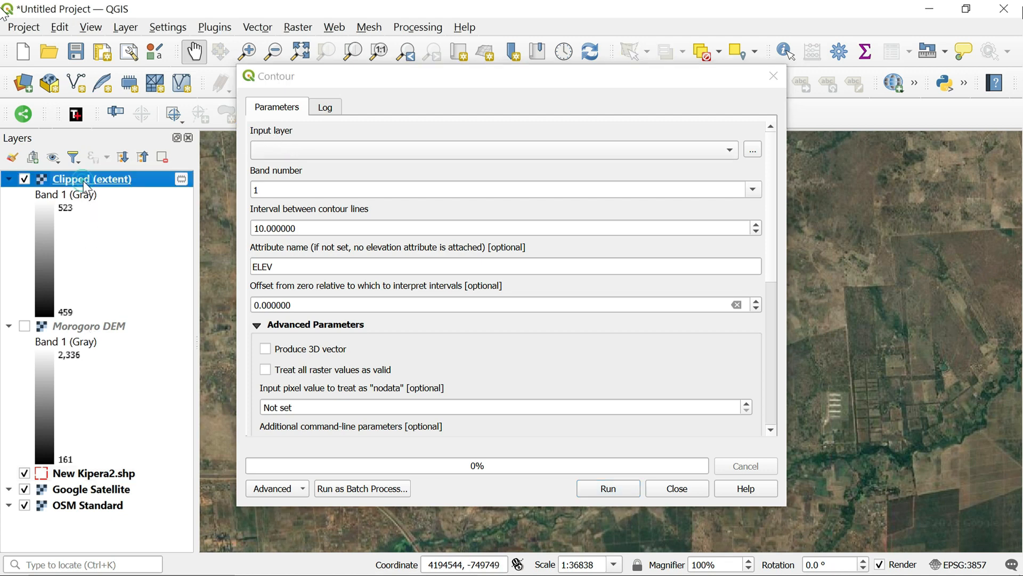
drag(86, 187, 342, 150)
scroll(286, 208, down, 1)
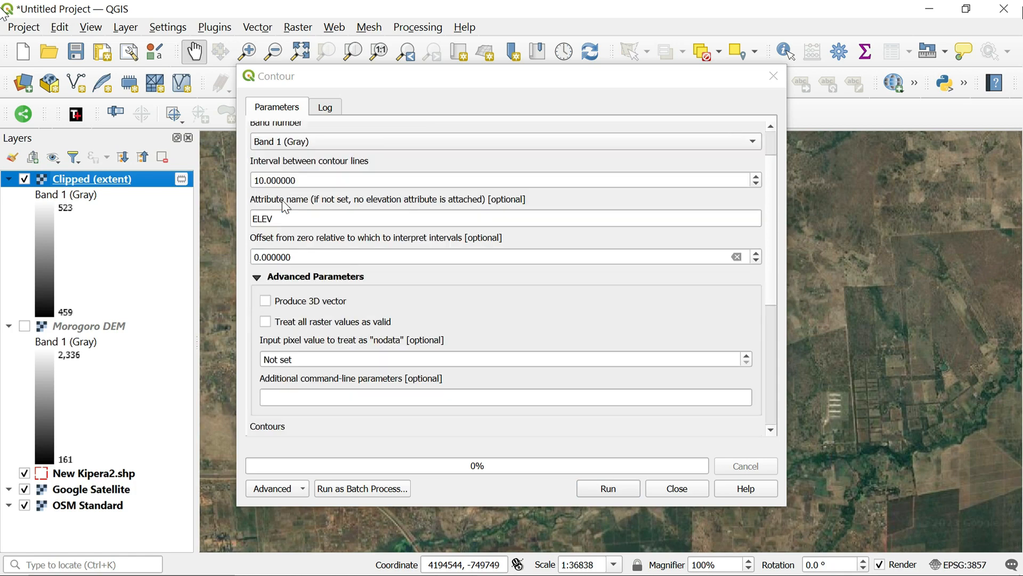
scroll(287, 201, up, 1)
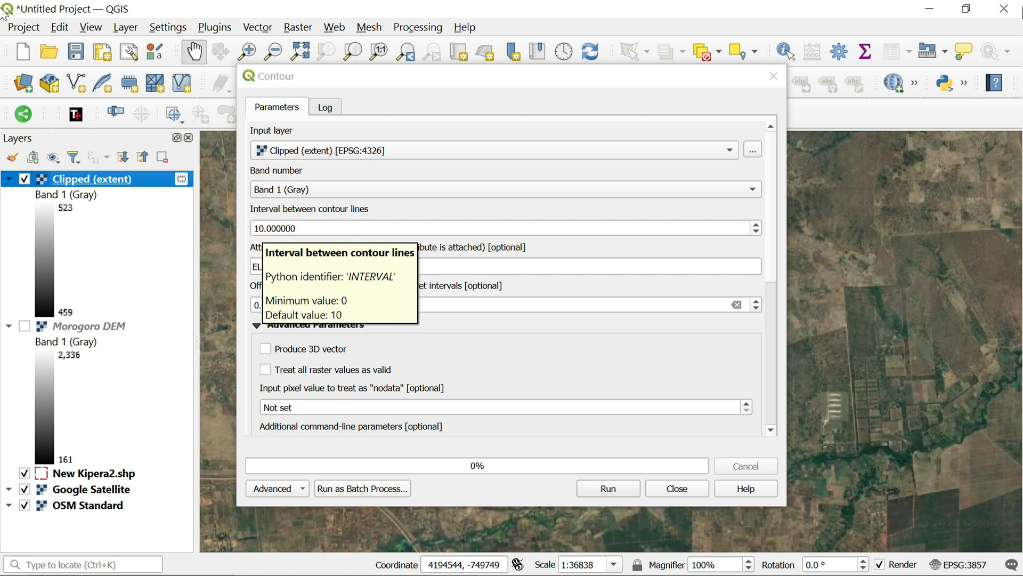
Set the interval between contour lines to 2, generate the contours and close the tool
click(258, 228)
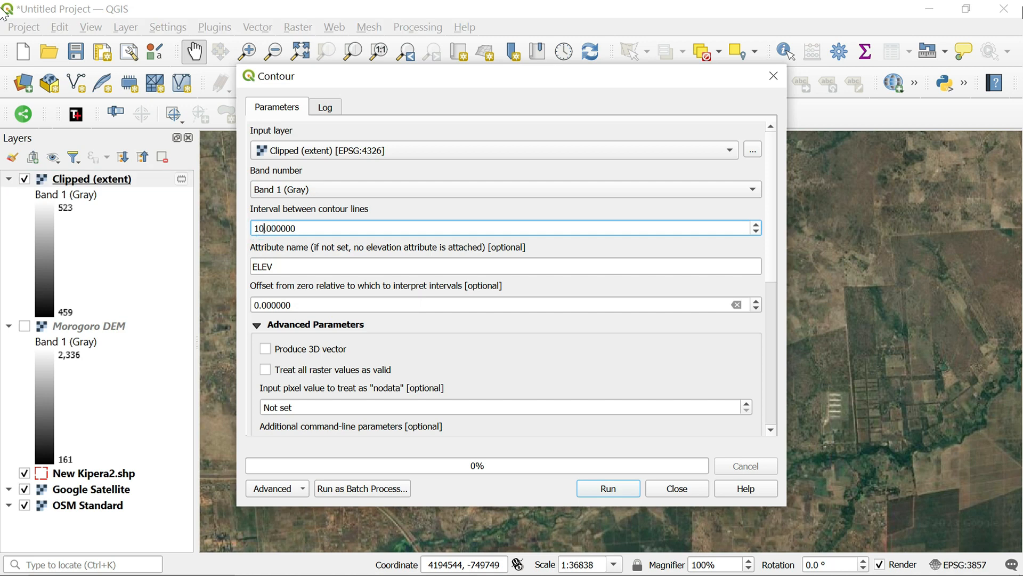
key(BackSpace)
key(BackSpace)
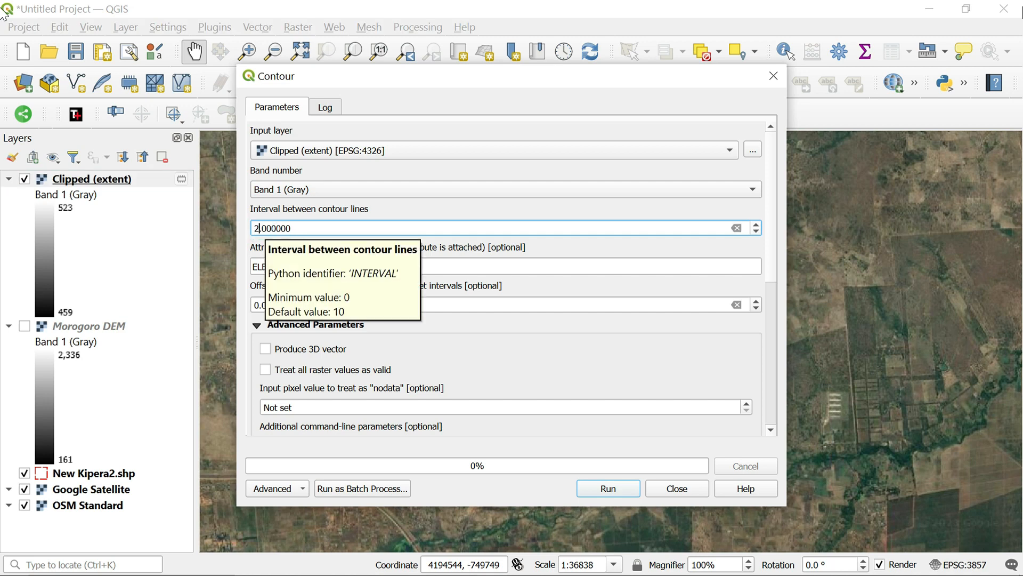
key(ctrl+a)
click(617, 491)
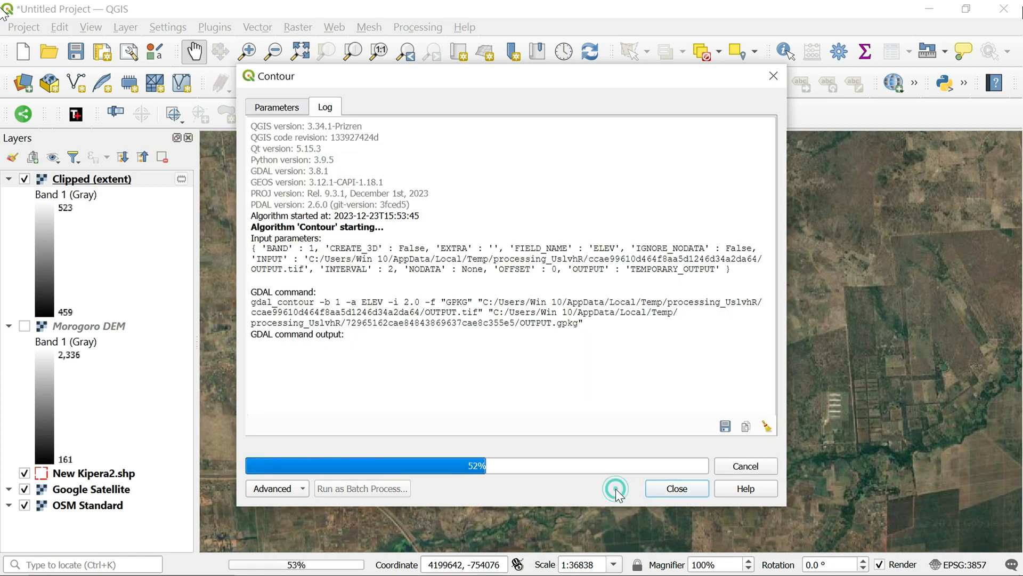
click(684, 487)
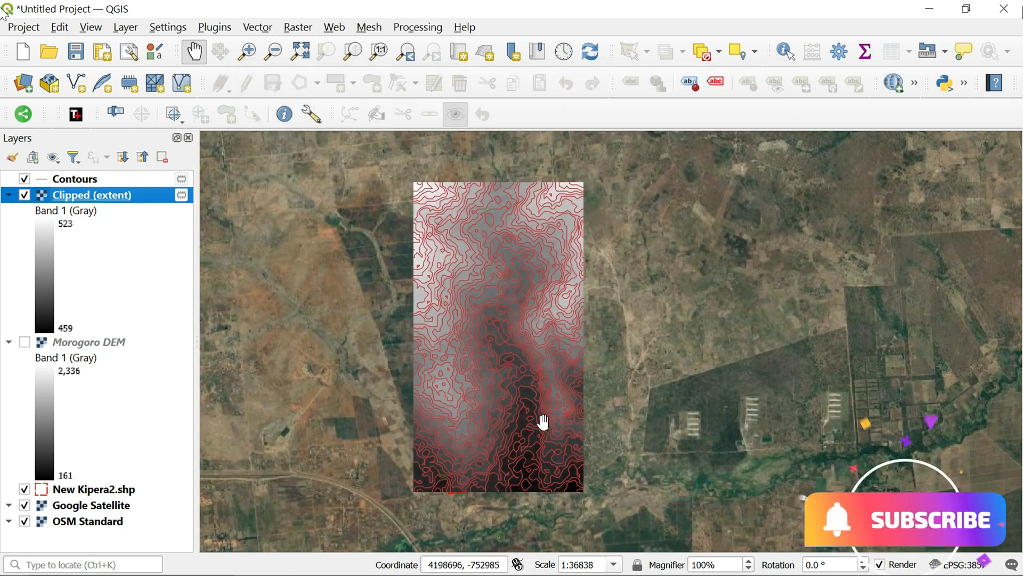
Hide the Clipped (extent) raster so the contours overlay the satellite imagery
scroll(530, 427, up, 1)
scroll(531, 429, down, 1)
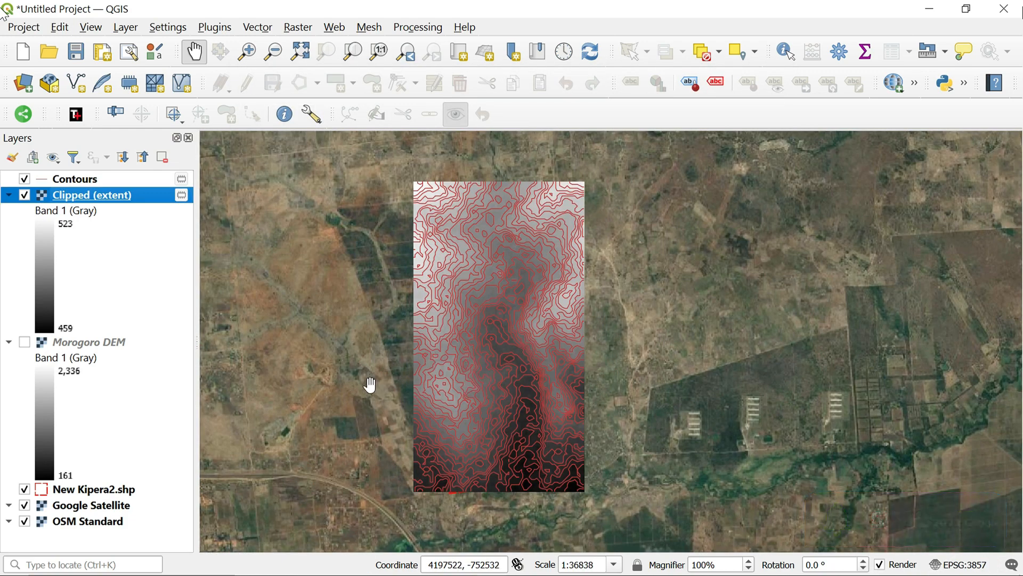
click(24, 196)
Examine the contour lines over the satellite imagery inside the New Kipera2 boundary at several scales
scroll(427, 411, up, 2)
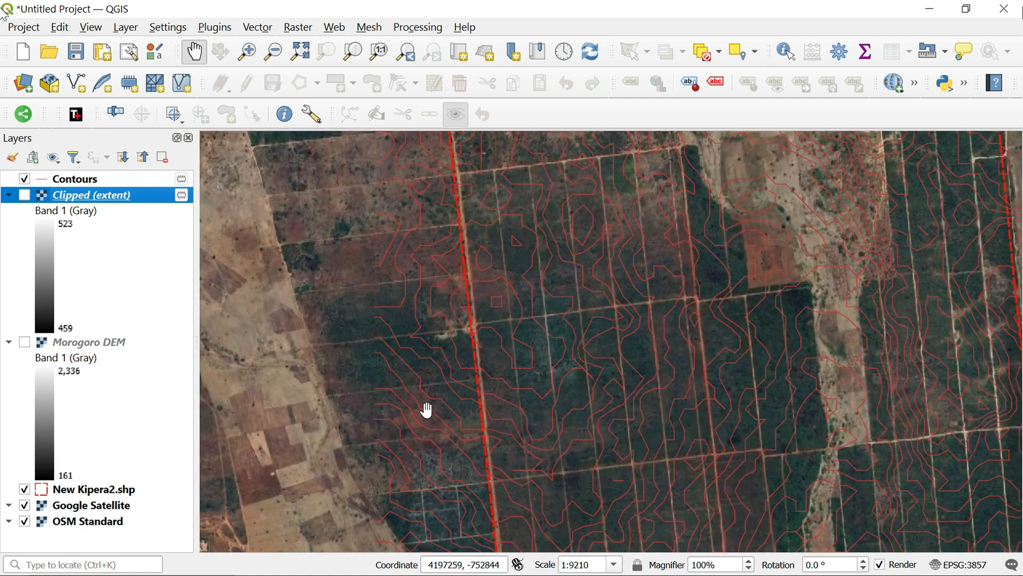
scroll(437, 411, down, 1)
scroll(533, 434, up, 1)
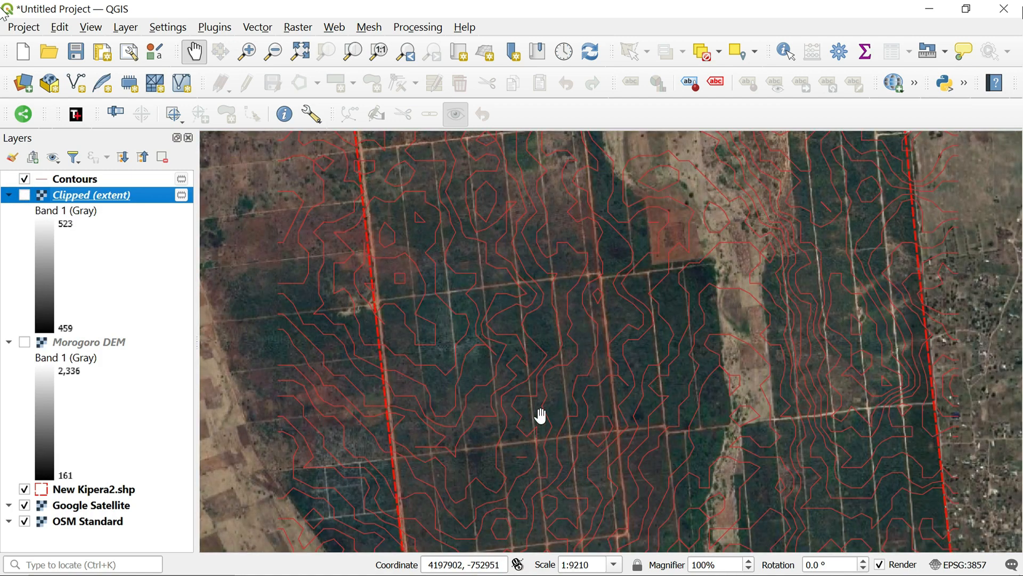
drag(724, 402, 621, 354)
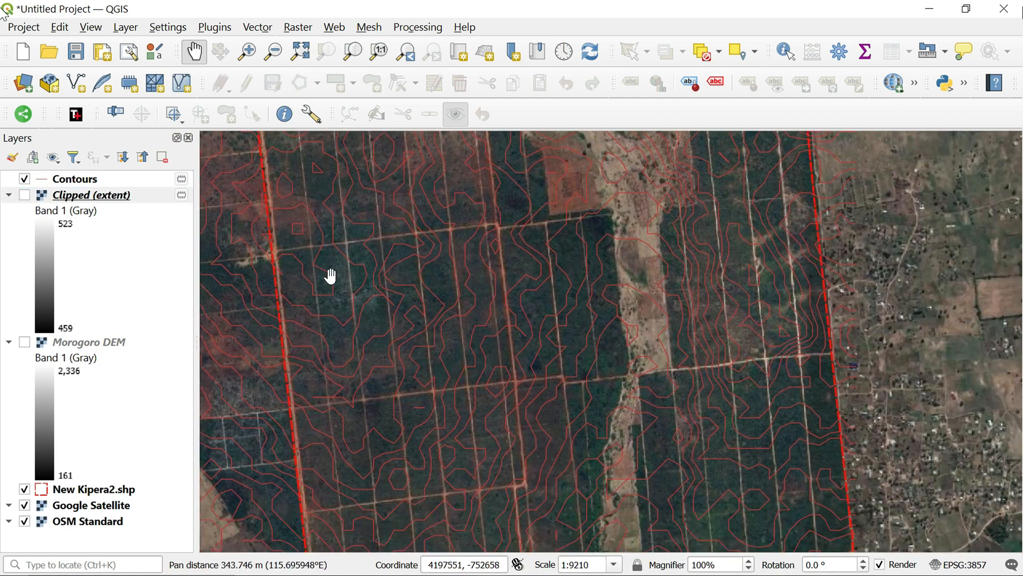
scroll(379, 288, up, 1)
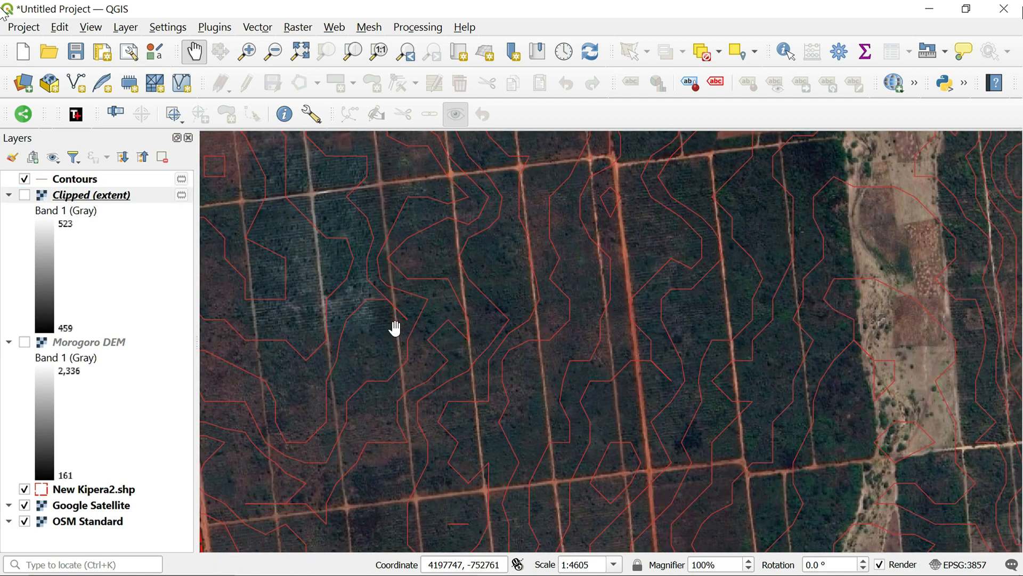
scroll(391, 325, up, 1)
scroll(383, 315, down, 2)
scroll(437, 310, up, 1)
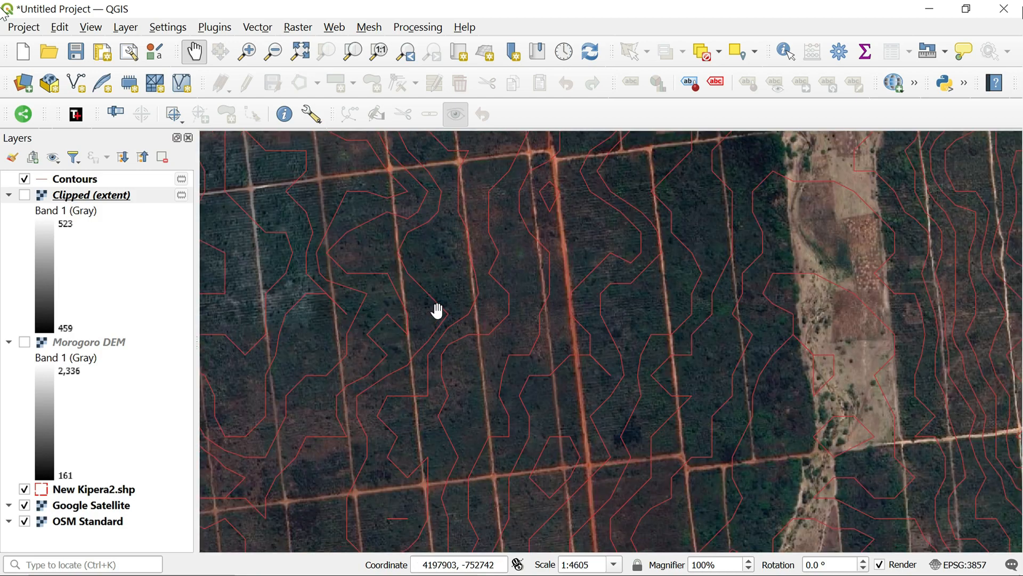
scroll(437, 310, up, 2)
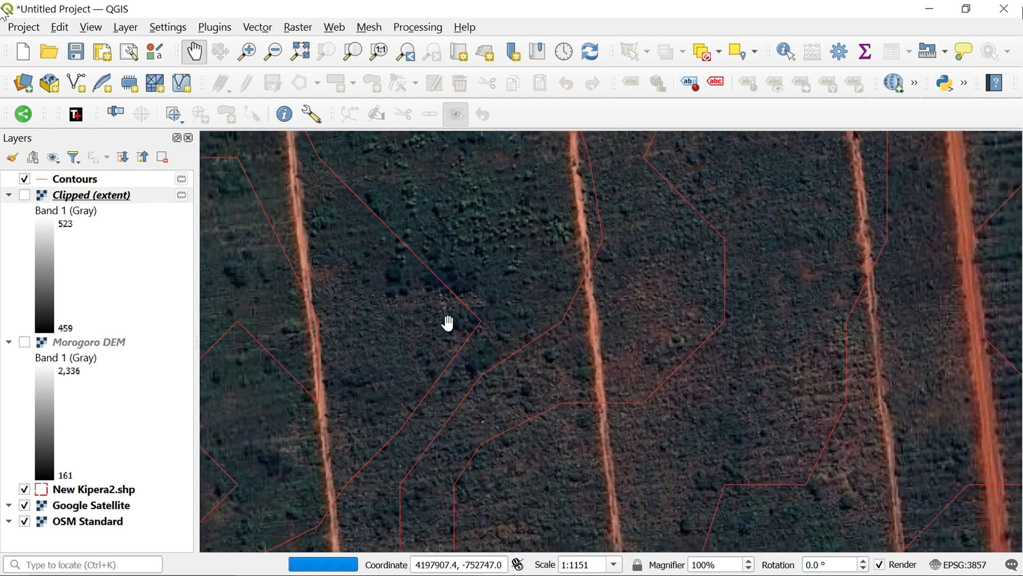
Inspect the contour lines from close range out to the southern edge of the New Kipera2 boundary
scroll(450, 322, down, 1)
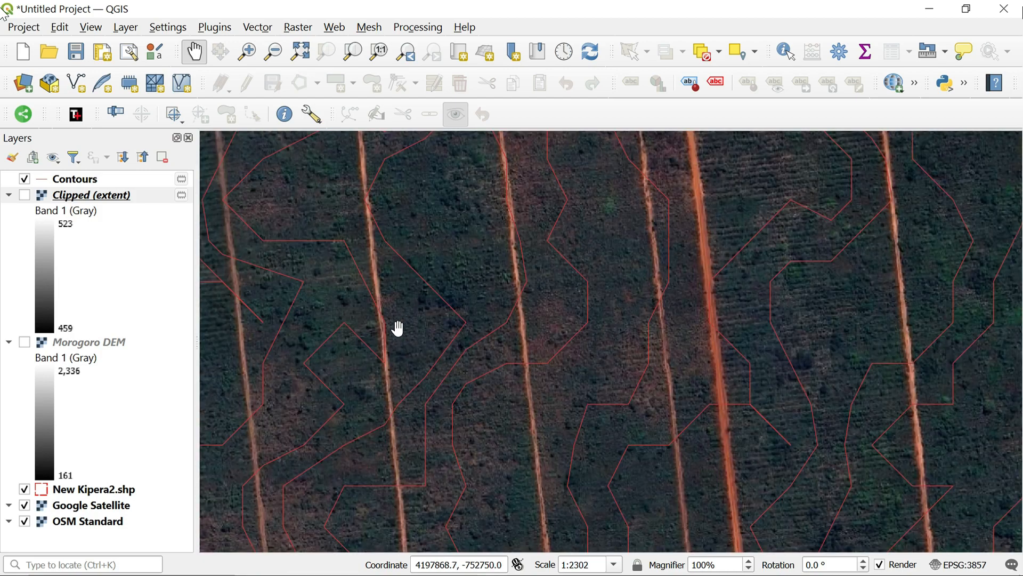
scroll(381, 366, down, 1)
scroll(660, 440, down, 1)
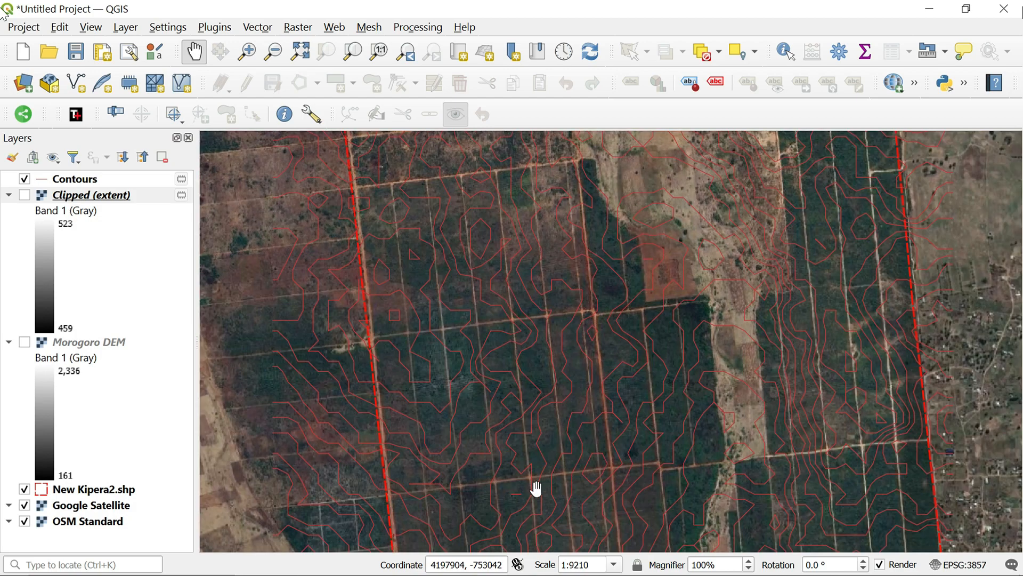
drag(563, 513, 513, 374)
scroll(513, 374, down, 2)
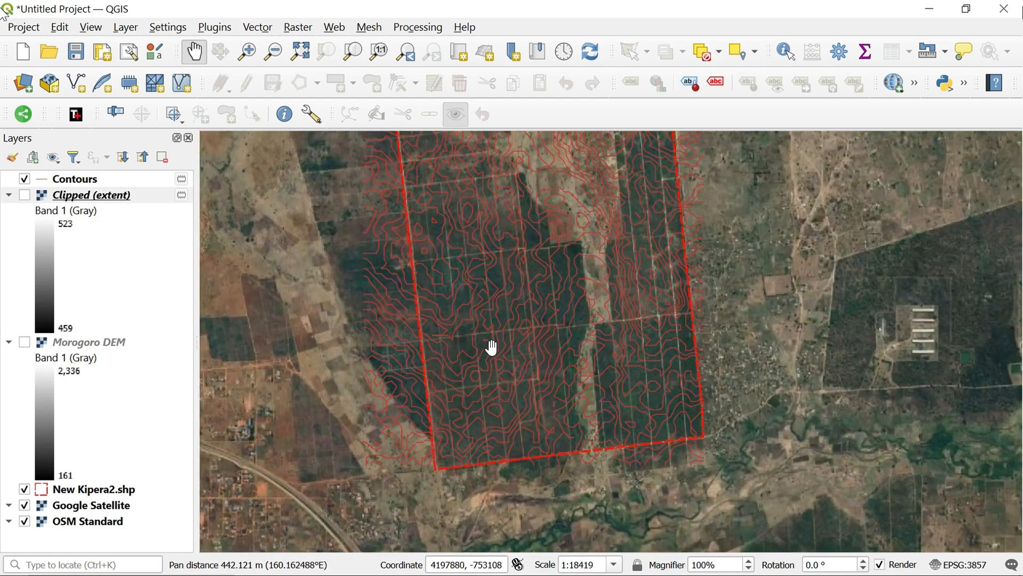
scroll(492, 348, up, 2)
scroll(493, 347, down, 1)
scroll(525, 283, up, 1)
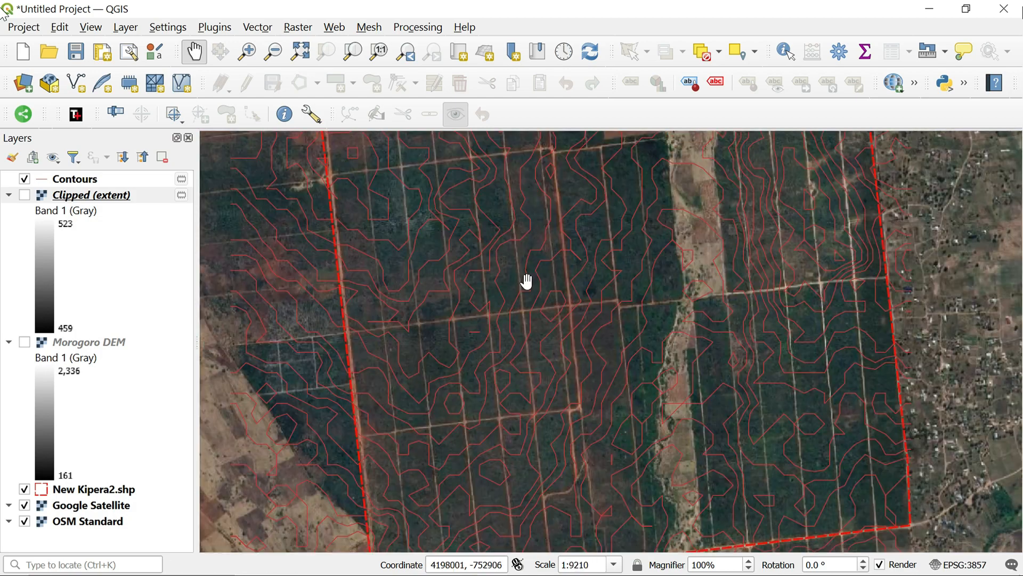
drag(525, 282, 497, 294)
Find the Smooth vector geometry algorithm in the Processing Toolbox and open it
click(413, 28)
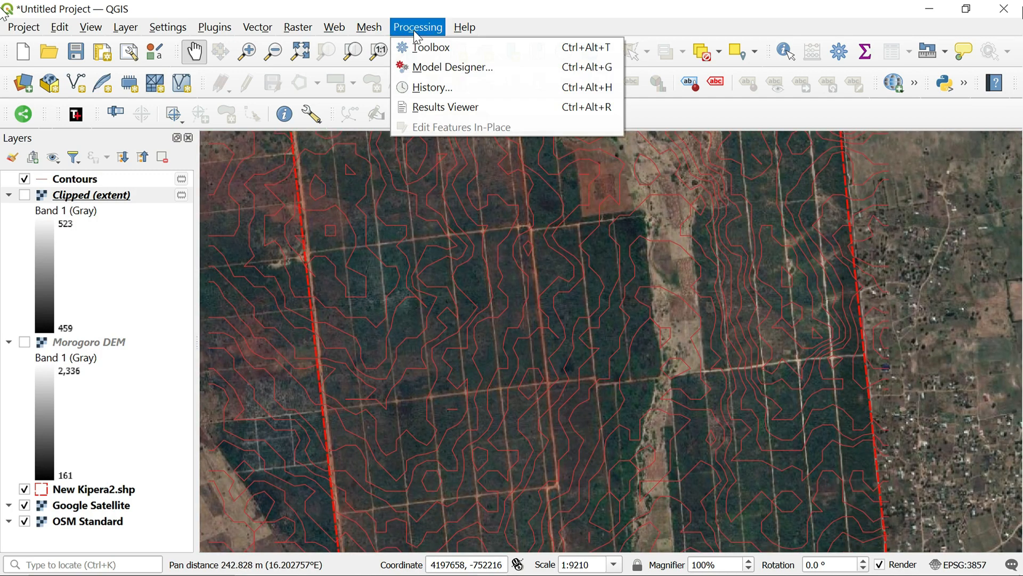
click(422, 46)
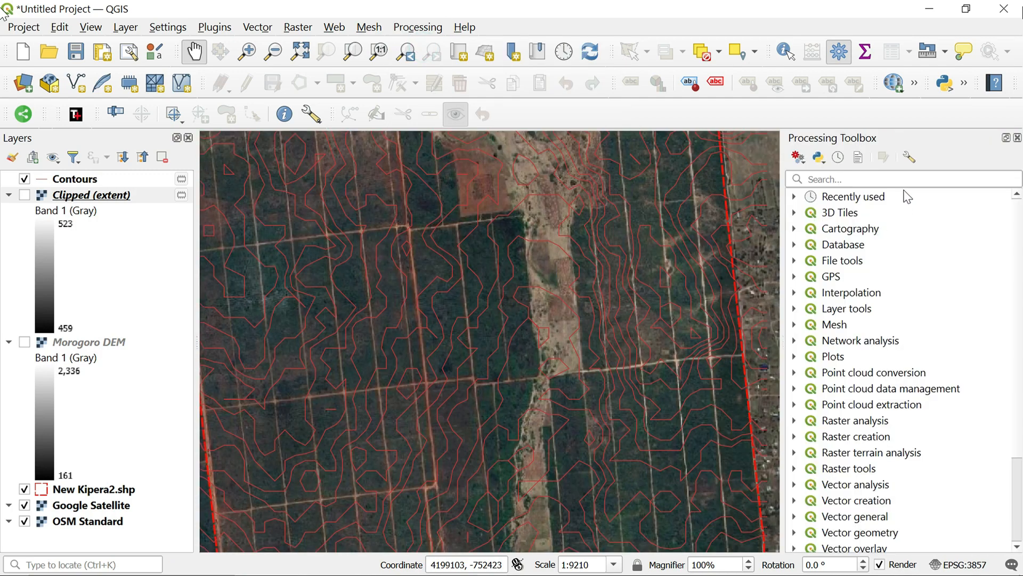
drag(783, 211, 845, 211)
click(925, 179)
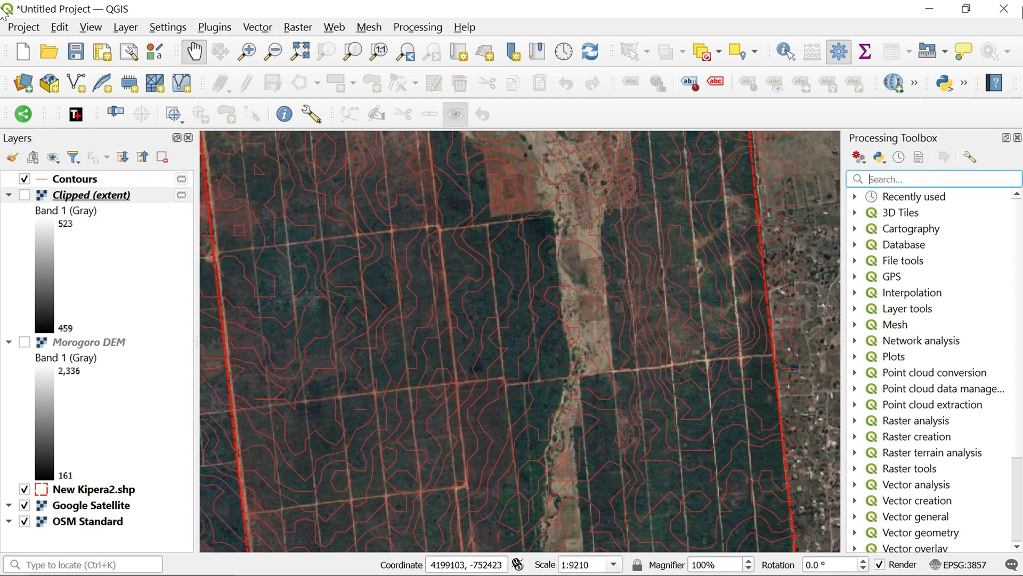
text(smooth)
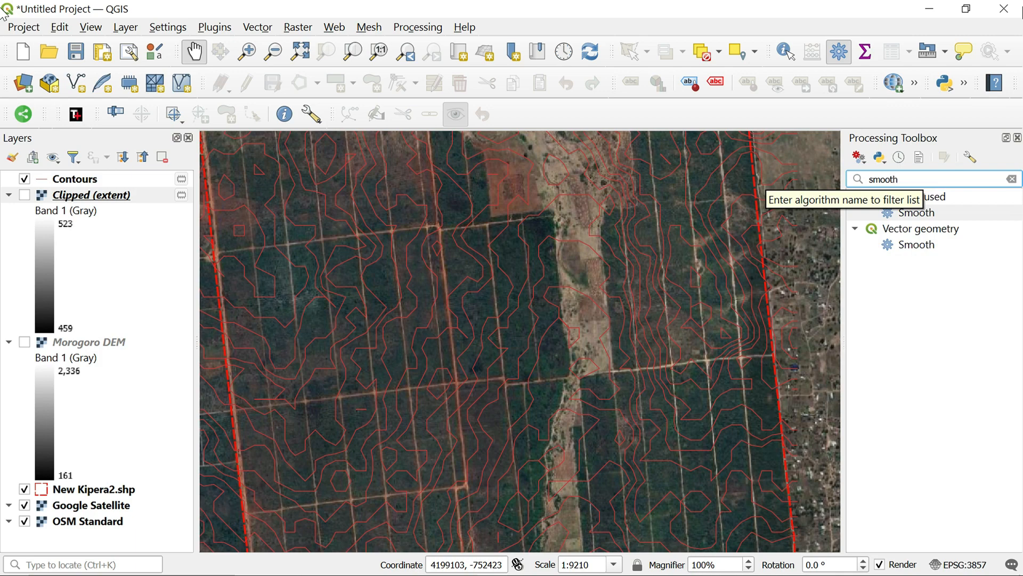
double_click(927, 246)
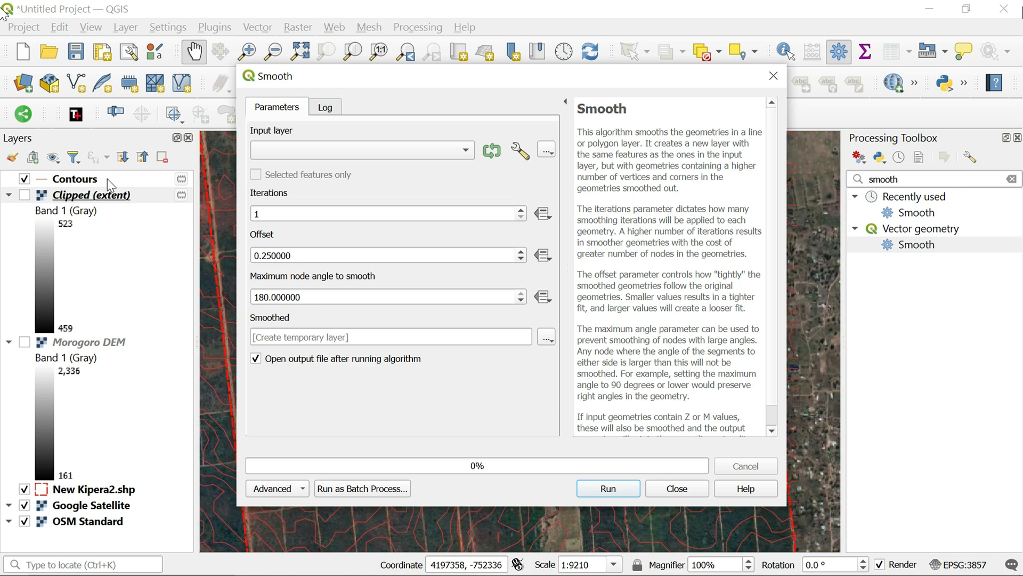
Smooth the Contours layer with 1 iteration, offset 0.25 and maximum node angle 180 into a temporary layer, and close the tool
drag(108, 178, 344, 157)
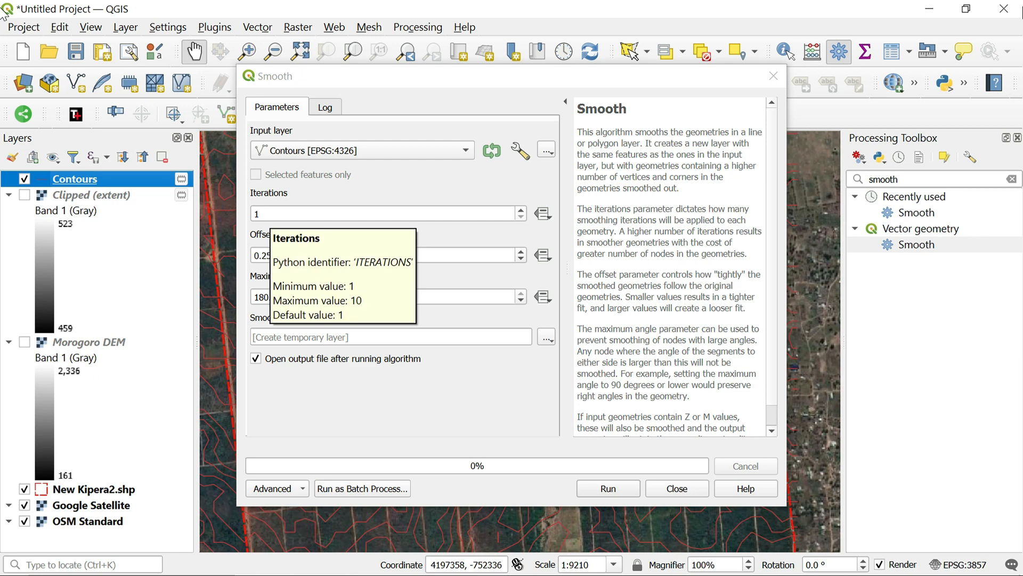
click(608, 488)
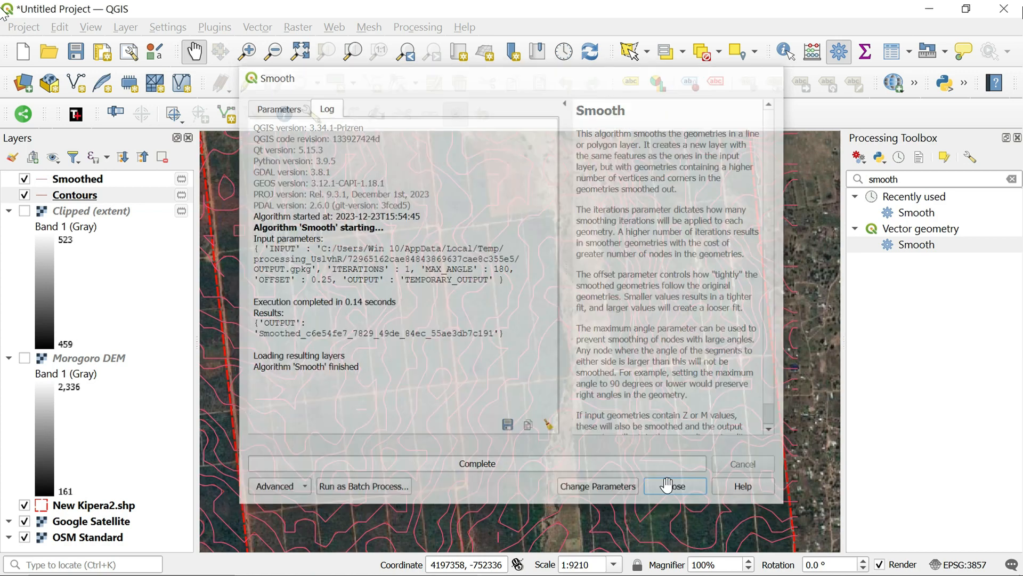
click(671, 489)
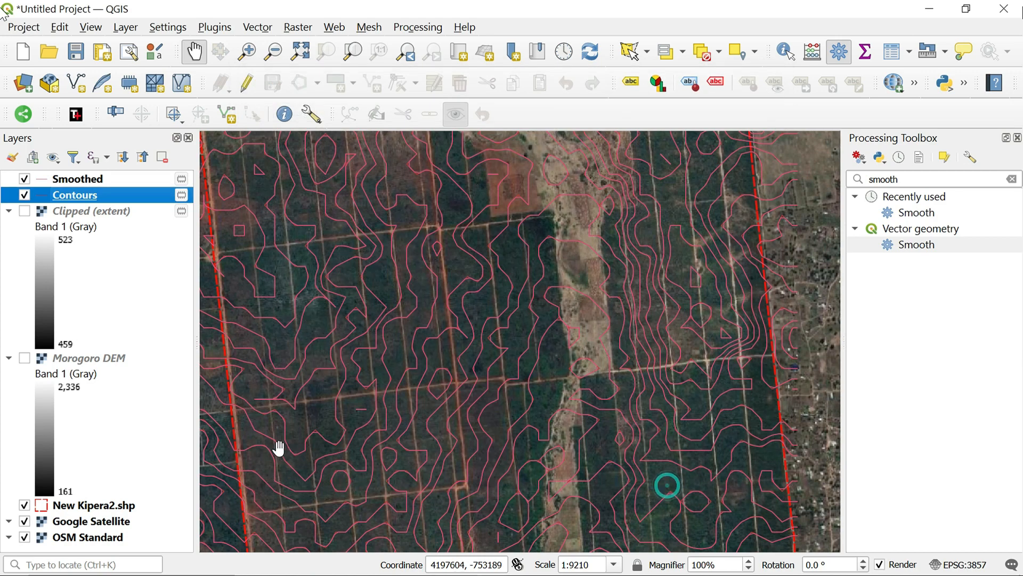
Compare the smoothed lines with the original contours and remove the Morogoro DEM layer from the project
scroll(350, 281, up, 3)
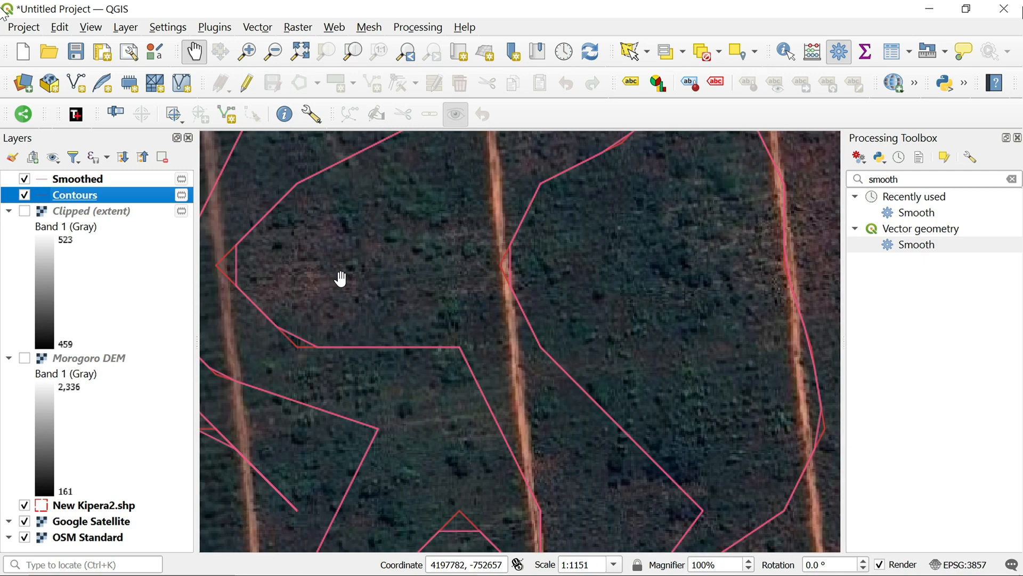
scroll(256, 285, down, 1)
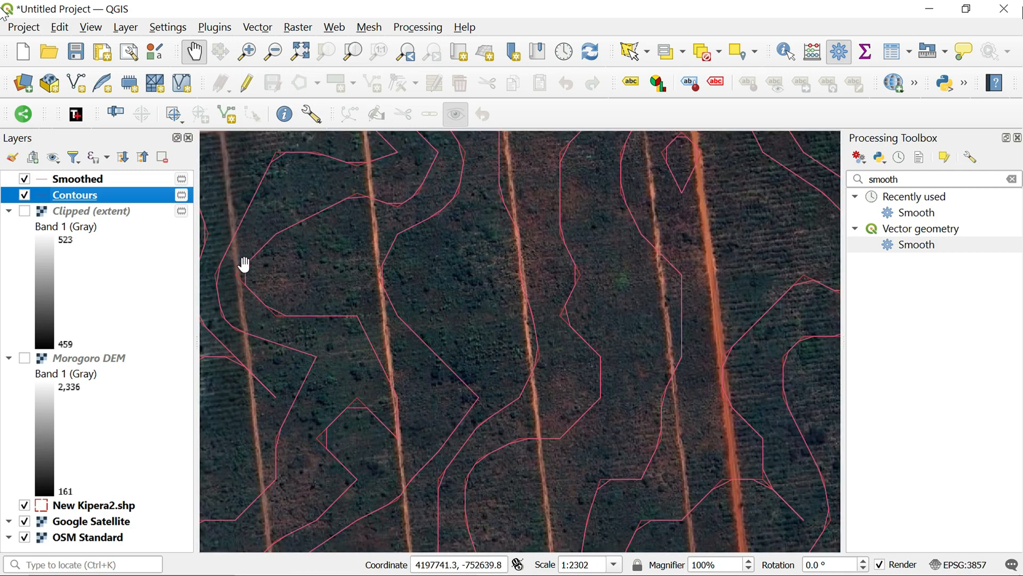
scroll(238, 282, up, 1)
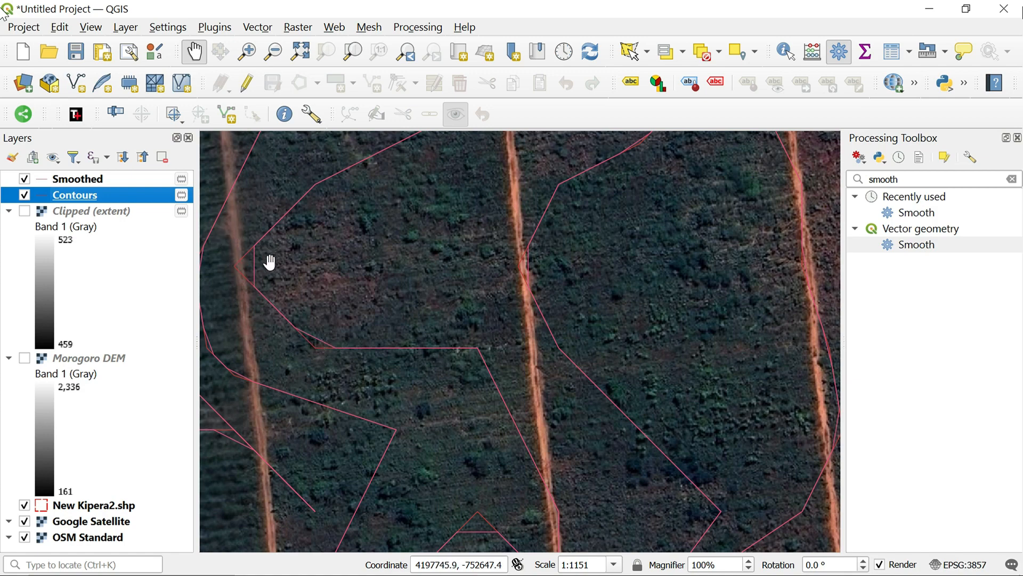
drag(231, 336, 384, 320)
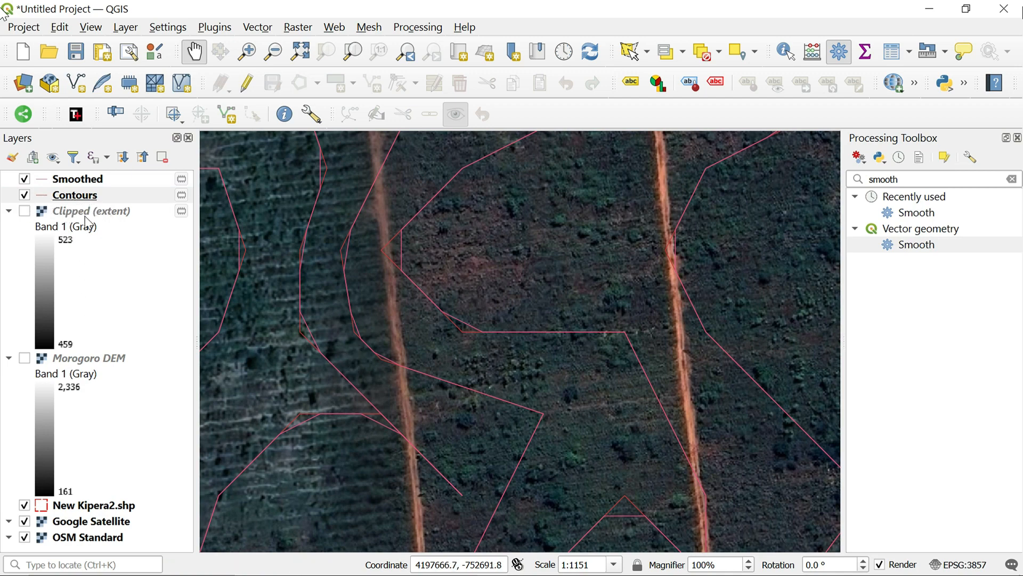
scroll(385, 322, down, 4)
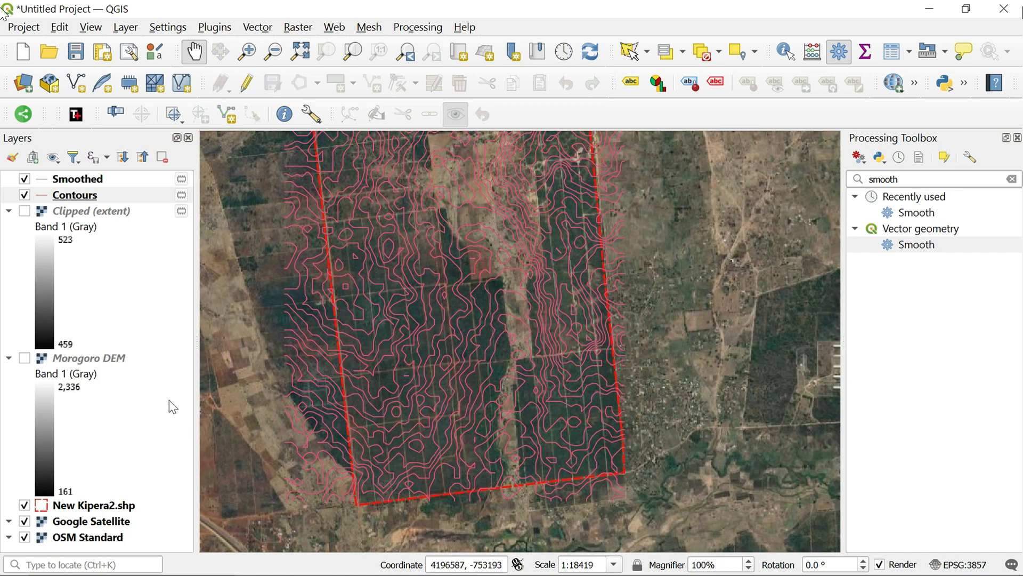
click(79, 363)
right_click(79, 363)
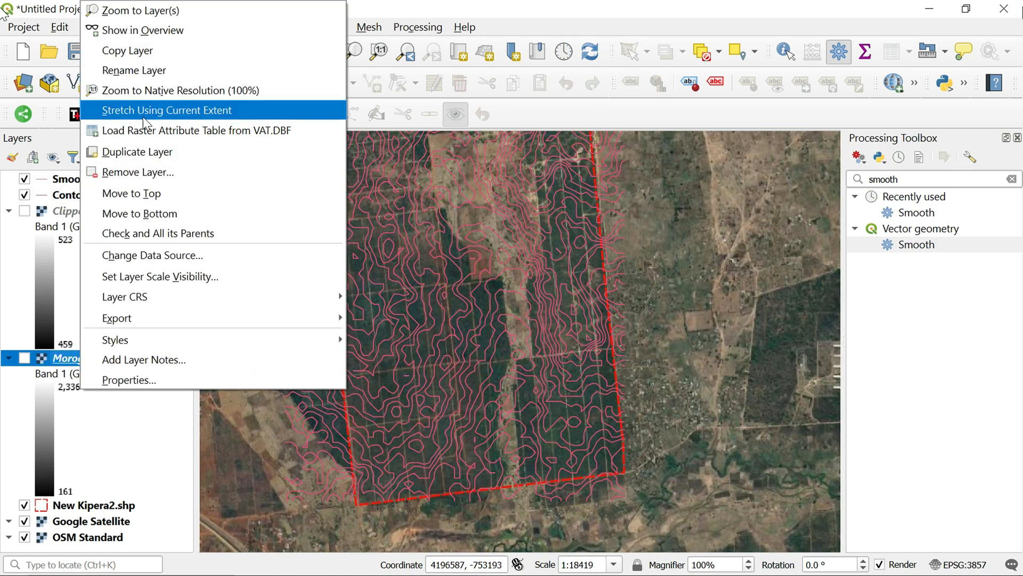
click(139, 170)
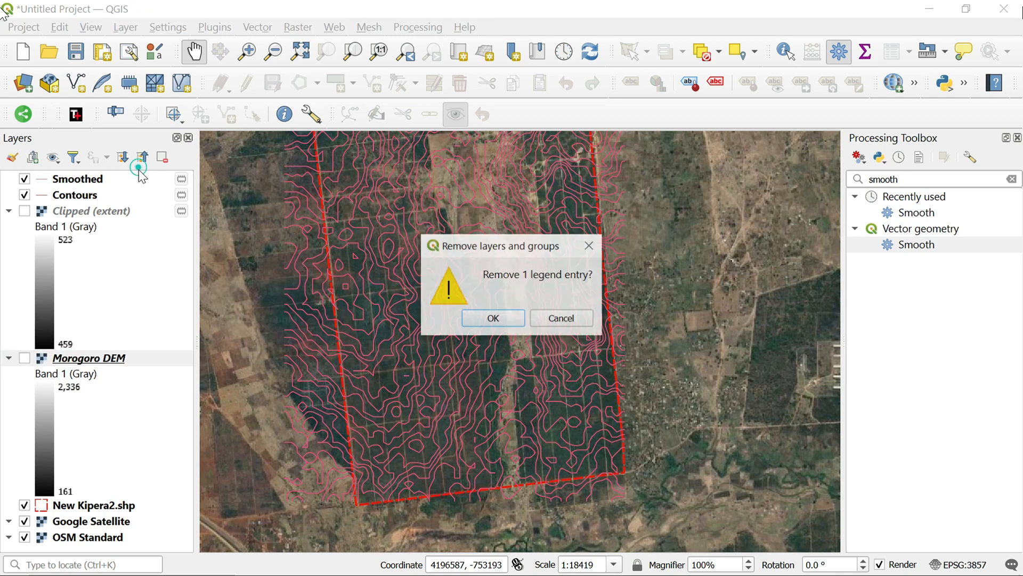
click(489, 320)
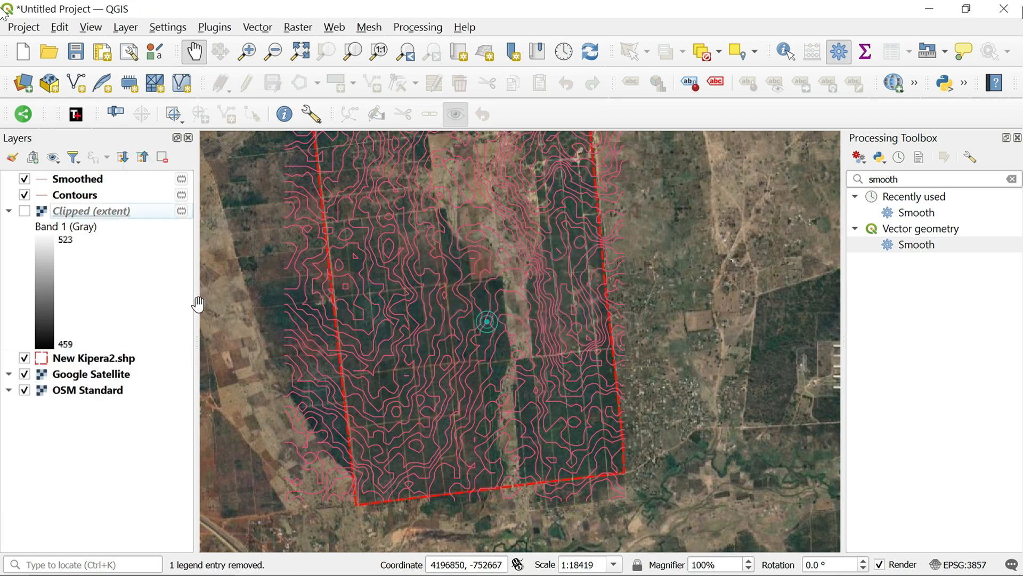
Hide the original Contours layer and check the Smoothed contours over the satellite imagery
click(24, 194)
click(94, 181)
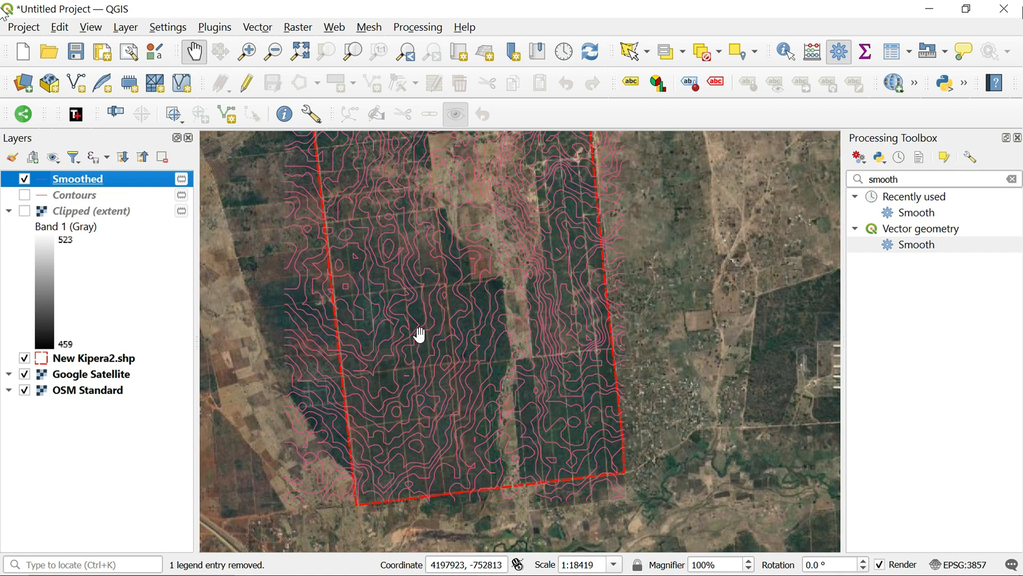
scroll(420, 335, up, 1)
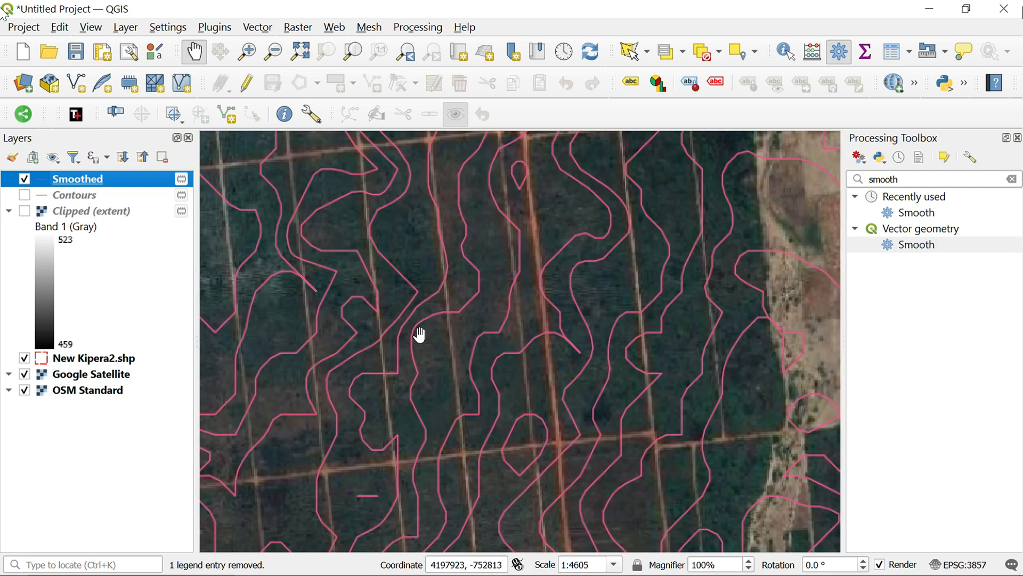
scroll(420, 334, down, 1)
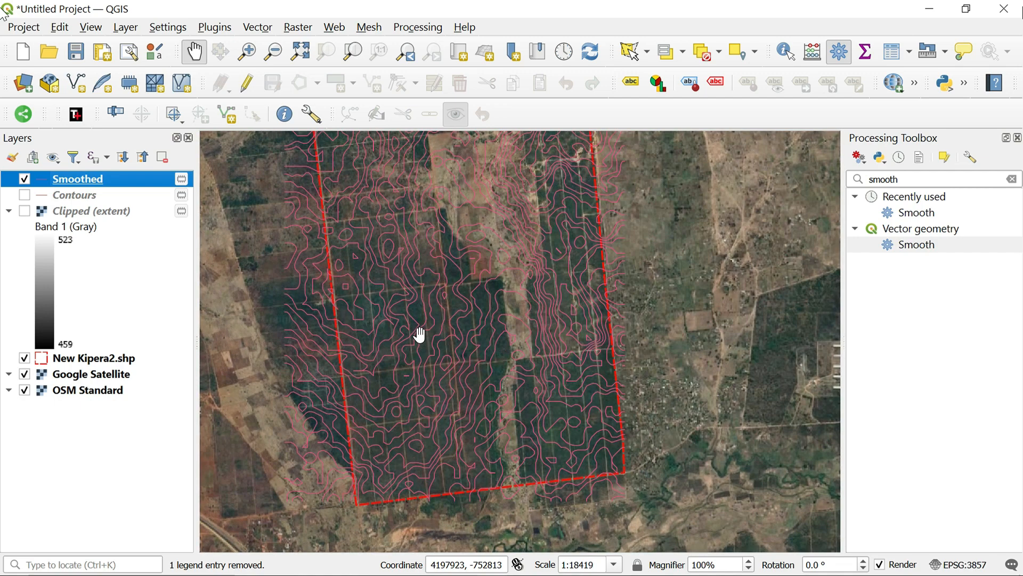
drag(361, 280, 395, 346)
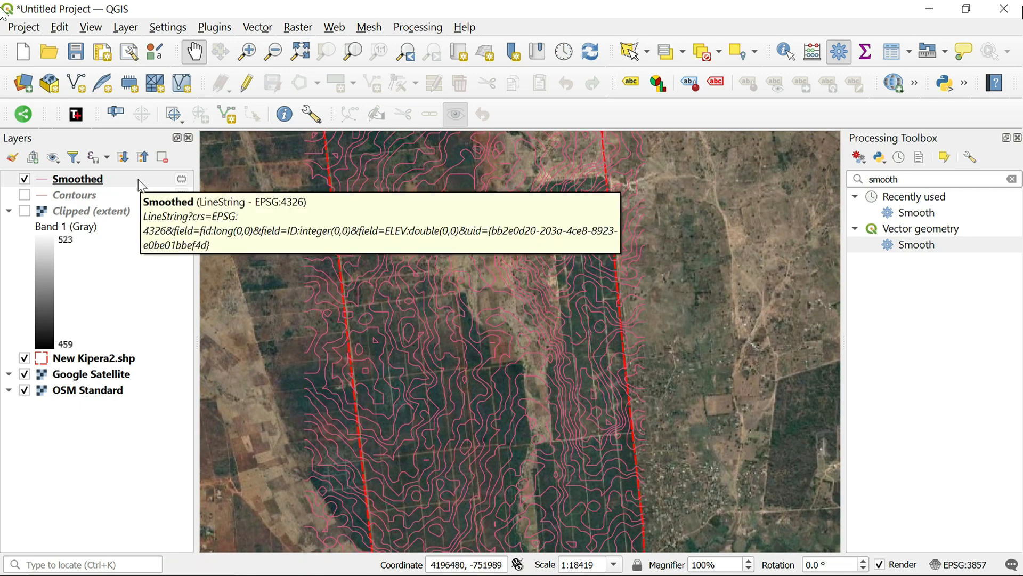
Start exporting the features of the Smoothed layer, keeping ESRI Shapefile as the format
click(100, 179)
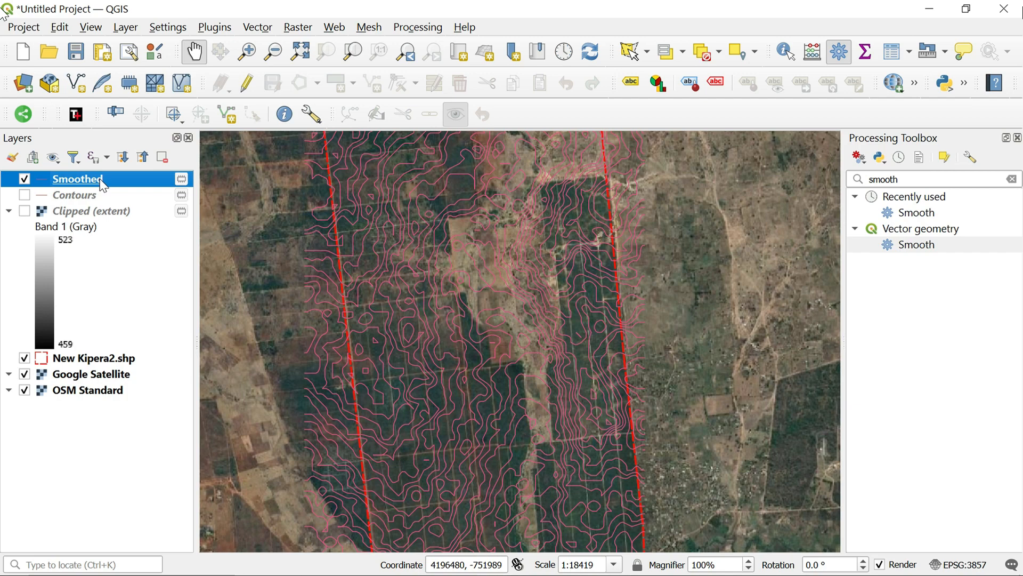
right_click(102, 184)
mouse_move(181, 355)
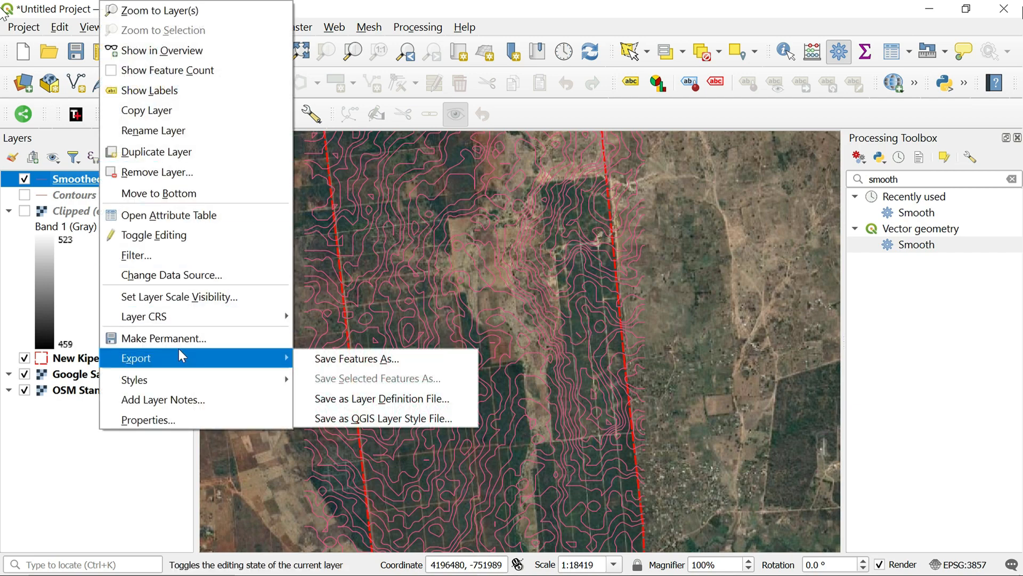
click(369, 358)
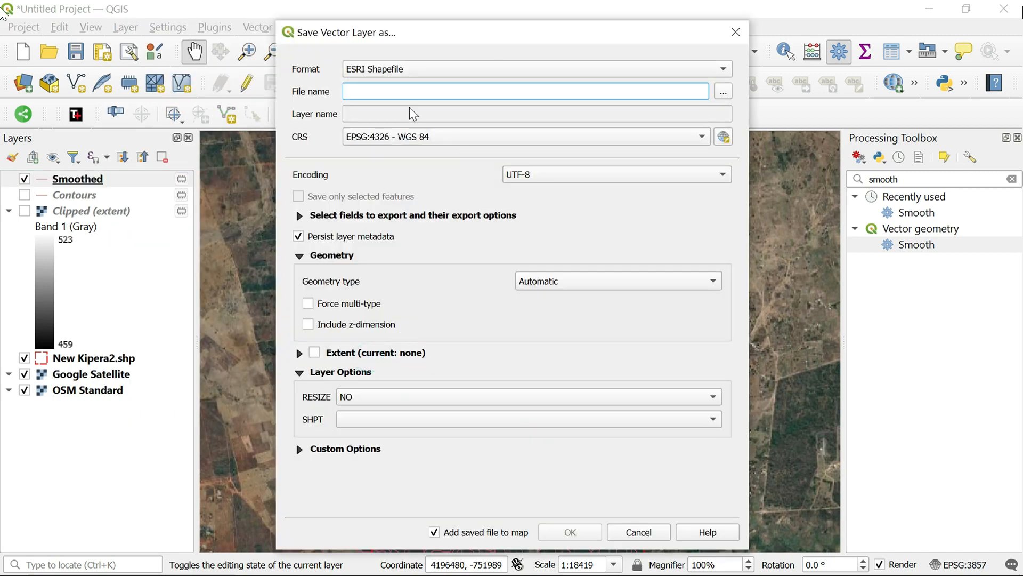
click(723, 69)
click(727, 71)
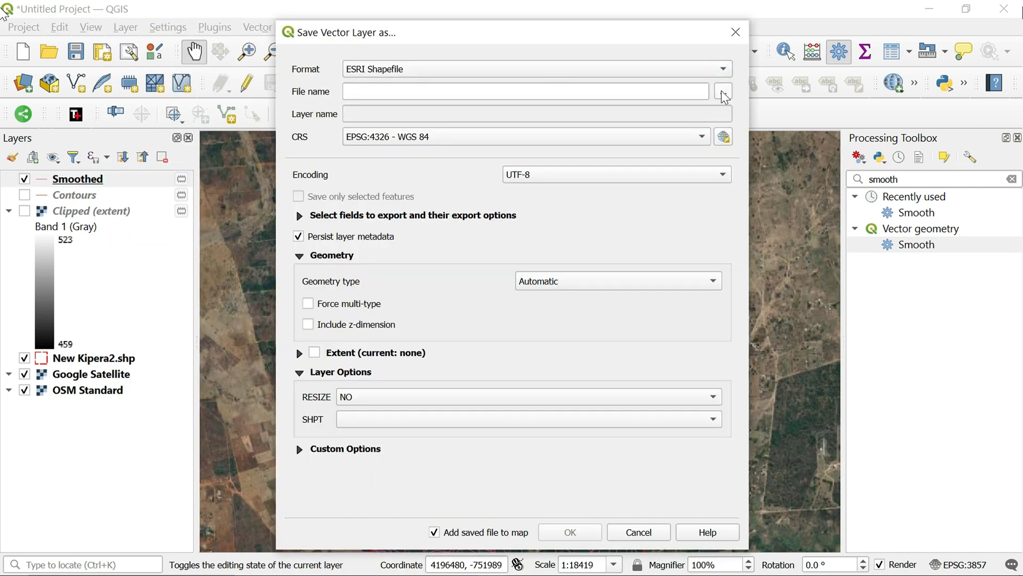
Set the export file to a shapefile named Contours tutorial in the FIELD TIME folder on drive D
click(724, 93)
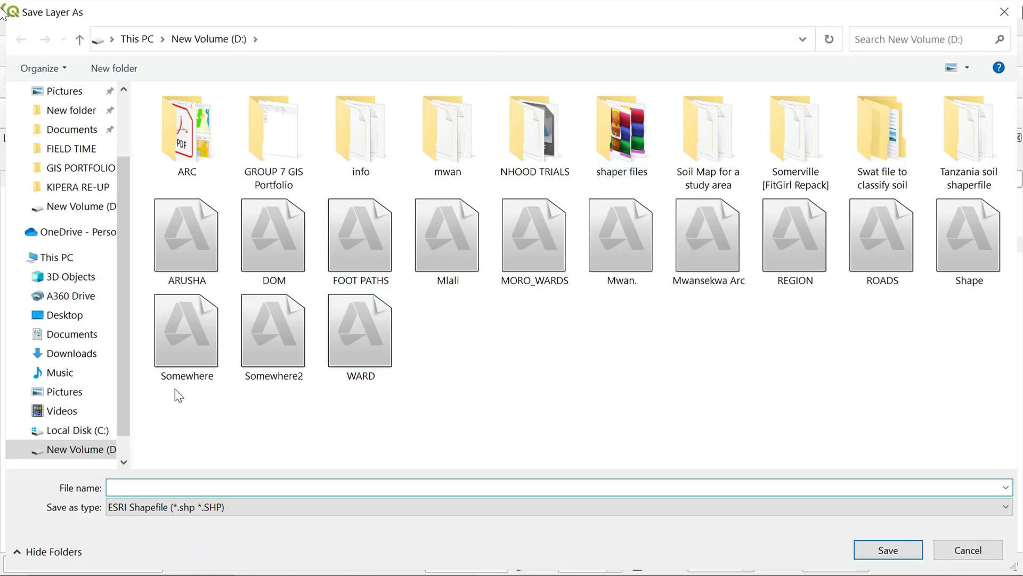
click(68, 184)
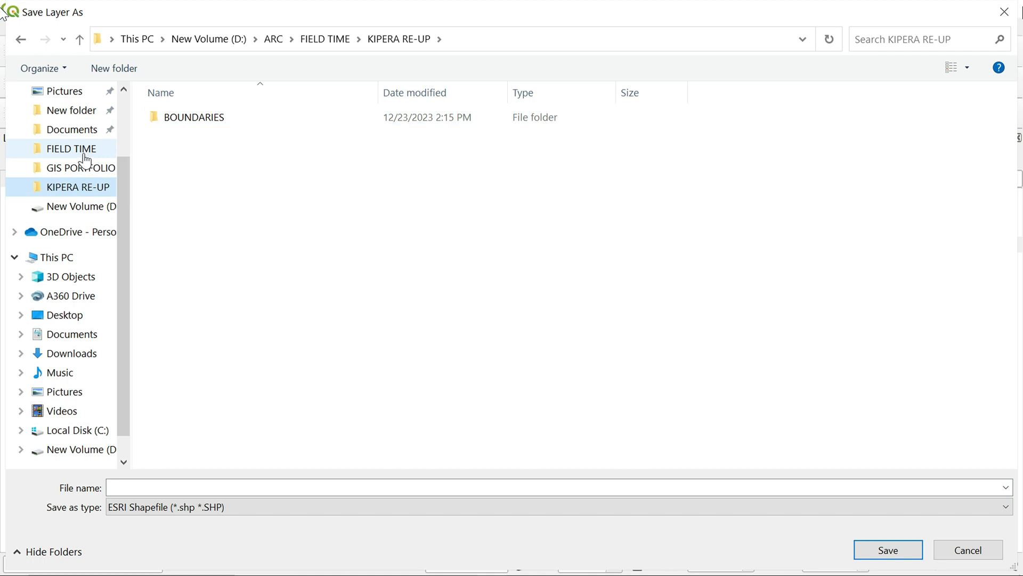
click(84, 154)
scroll(298, 320, down, 2)
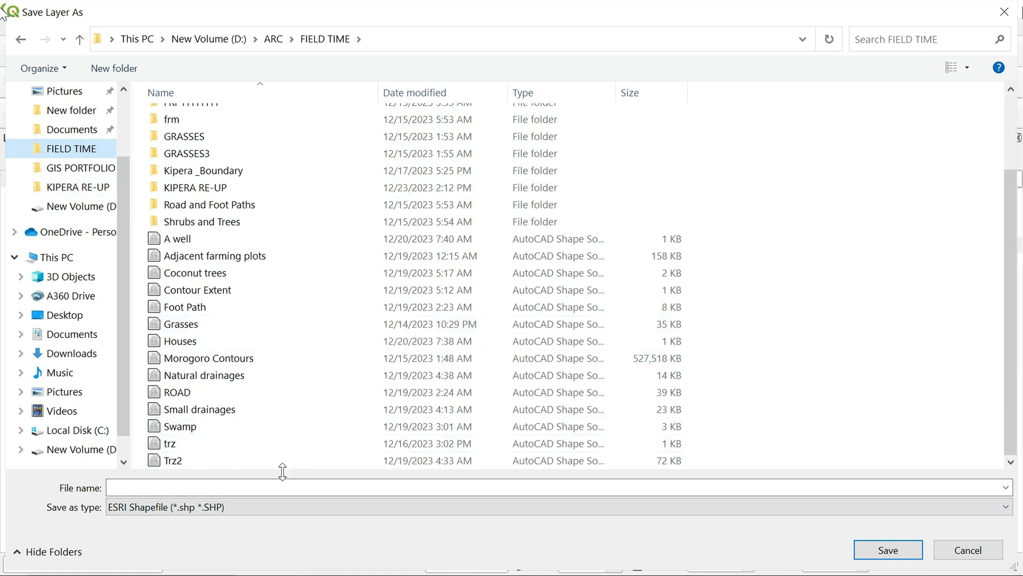
click(260, 486)
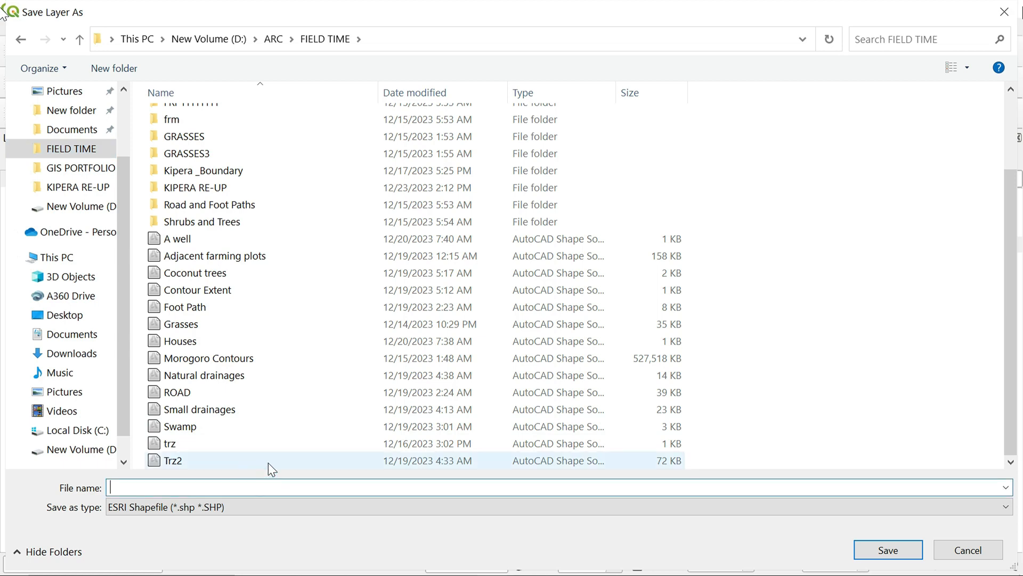
text(c)
key(BackSpace)
text(Conto)
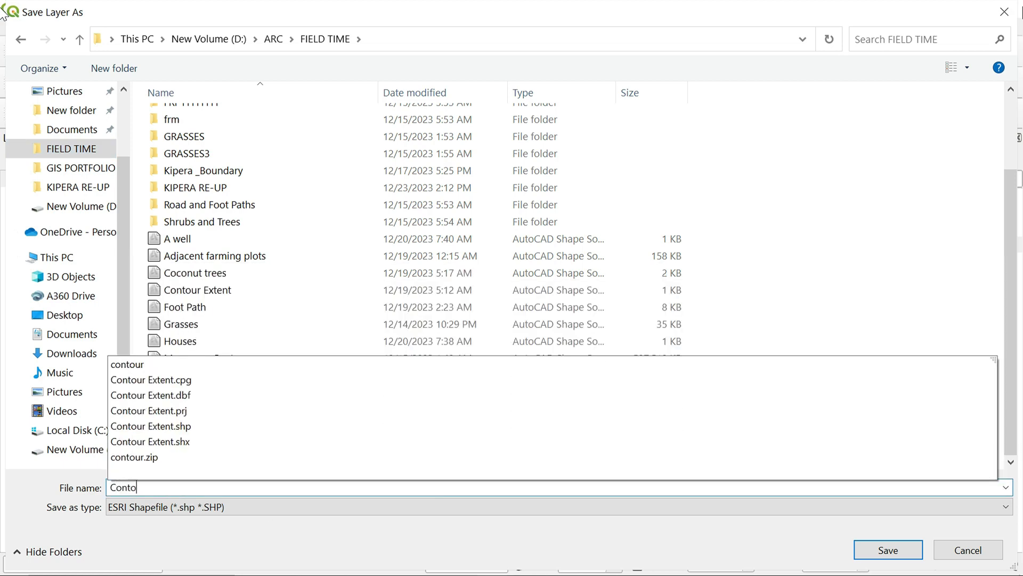
text(urs)
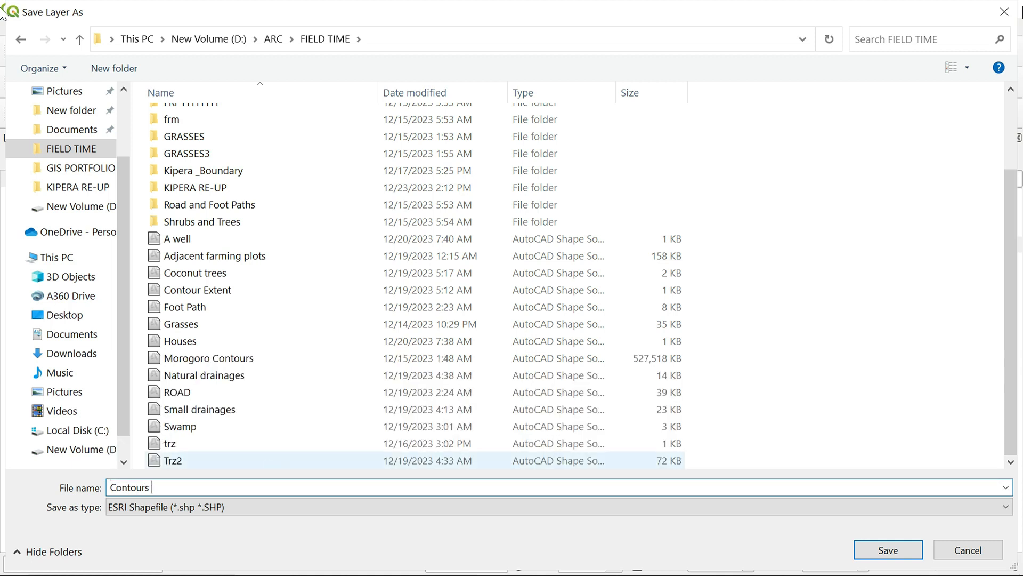
text( tutorial)
click(888, 551)
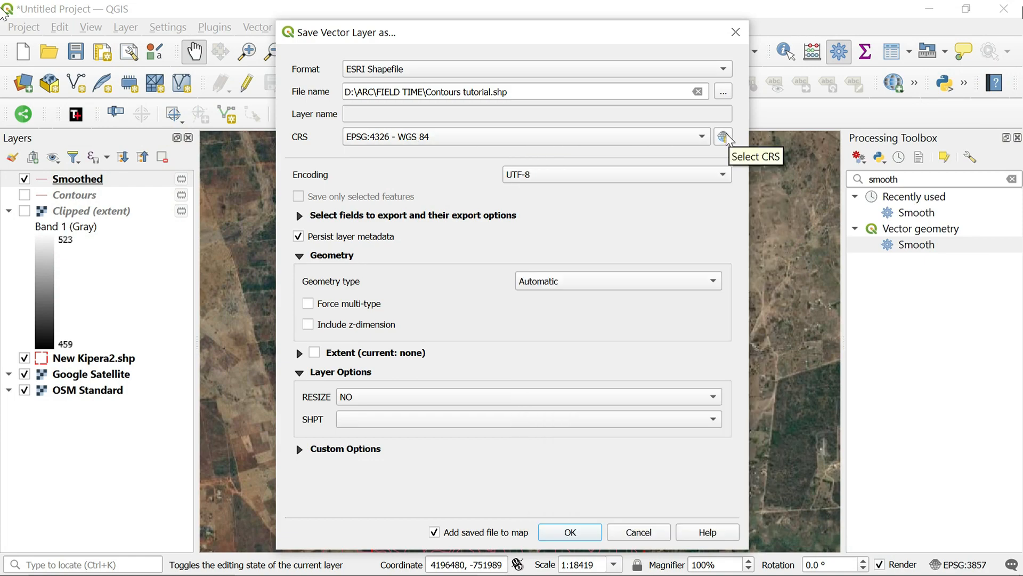
Set the export CRS to EPSG:21037 - Arc 1960 / UTM zone 37S and export with the Inverse of Arc 1960 to WGS 84 (1) transformation
click(724, 138)
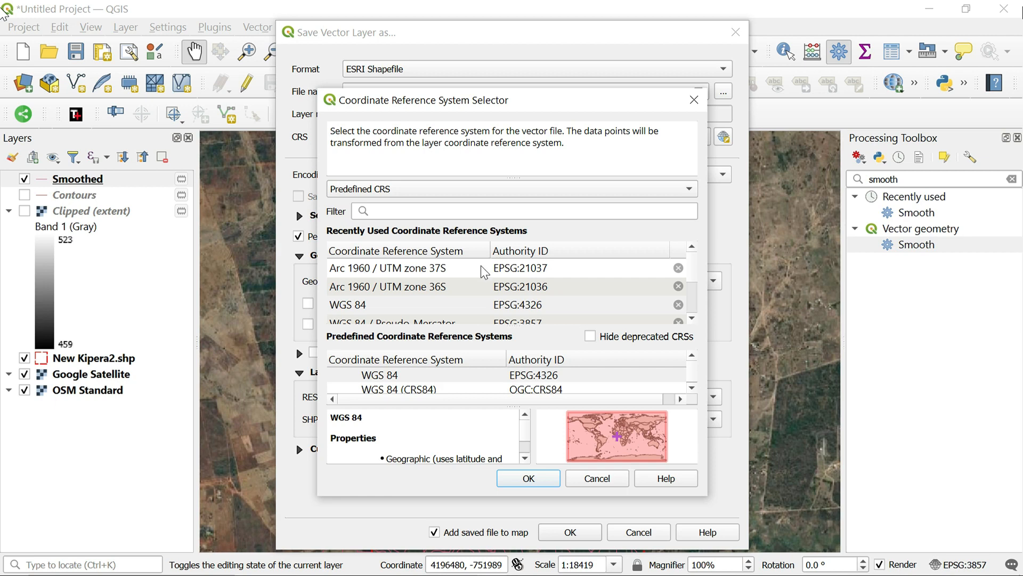
click(565, 267)
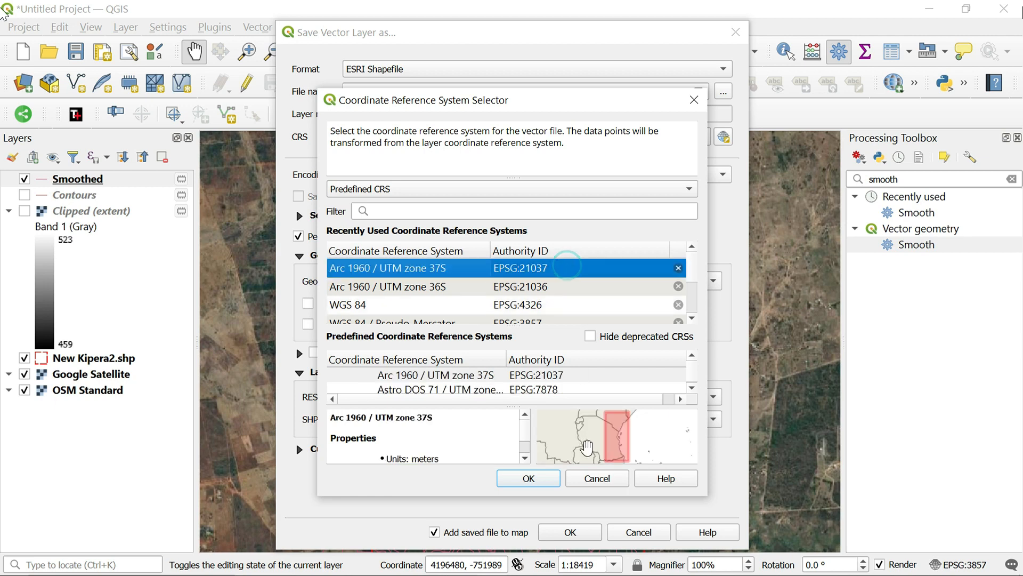
click(544, 479)
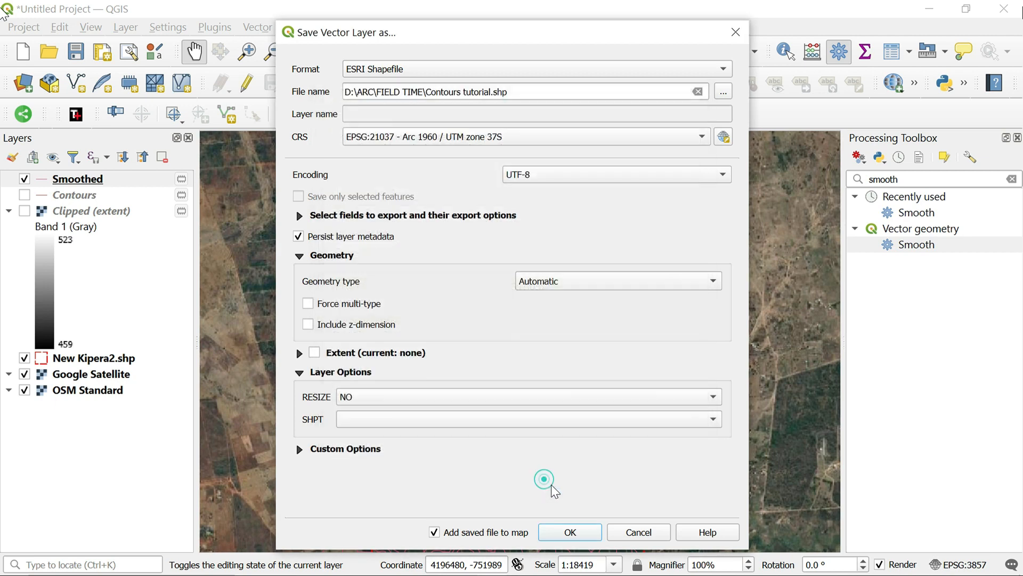
click(577, 533)
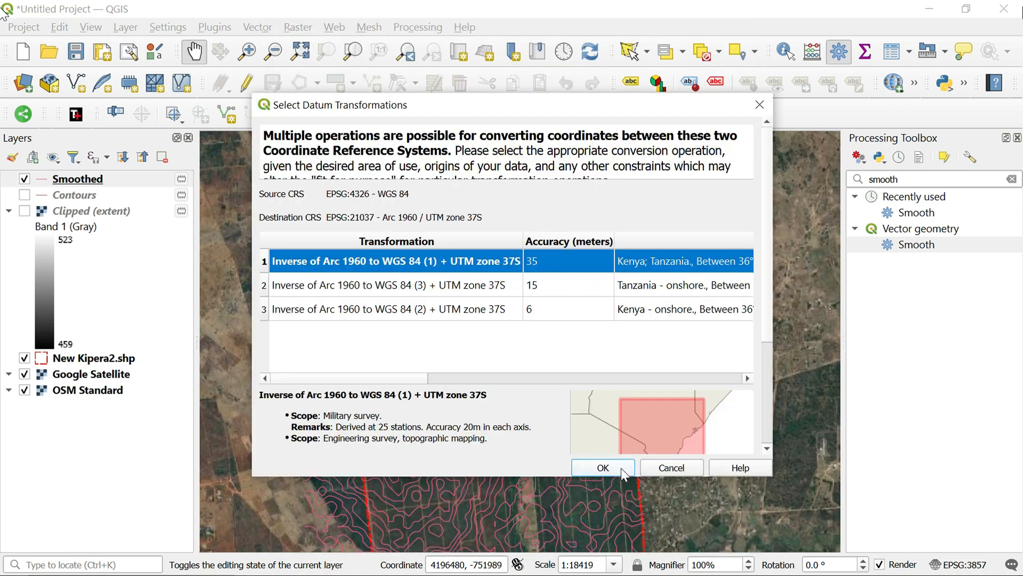
click(609, 471)
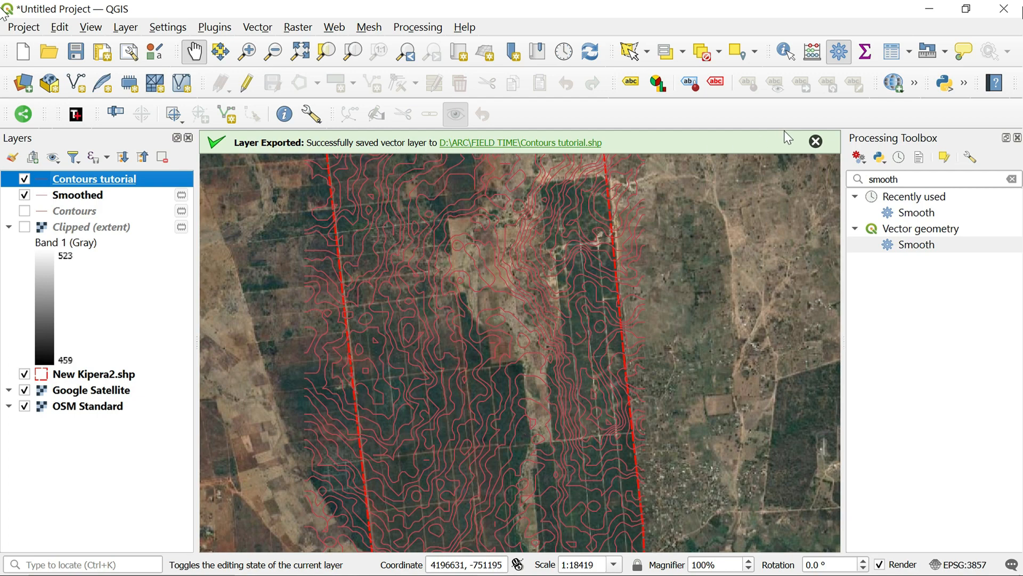
click(815, 142)
Remove the temporary Smoothed layer from the project and clear the layer selection
drag(397, 439, 431, 380)
click(89, 200)
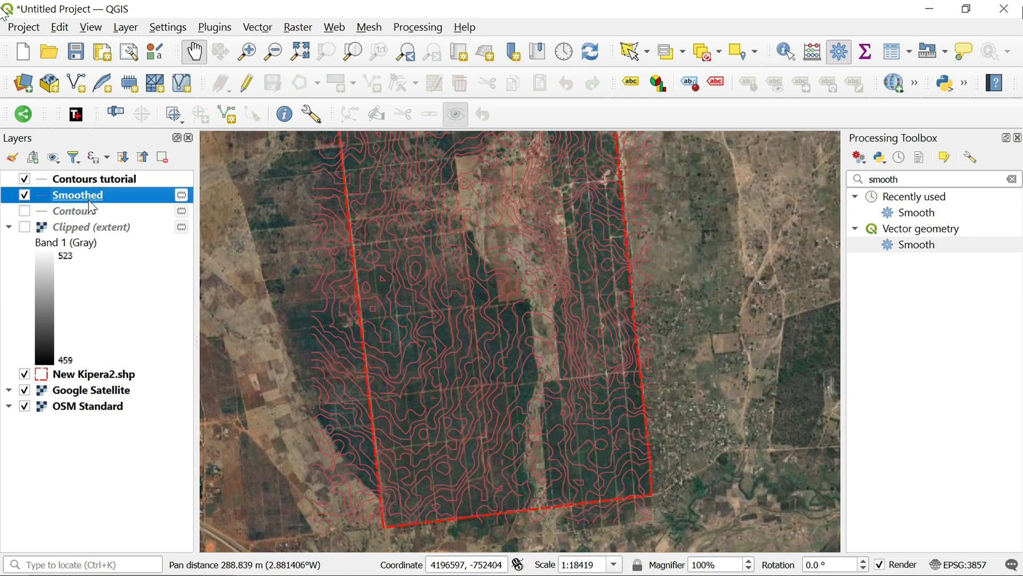
right_click(88, 200)
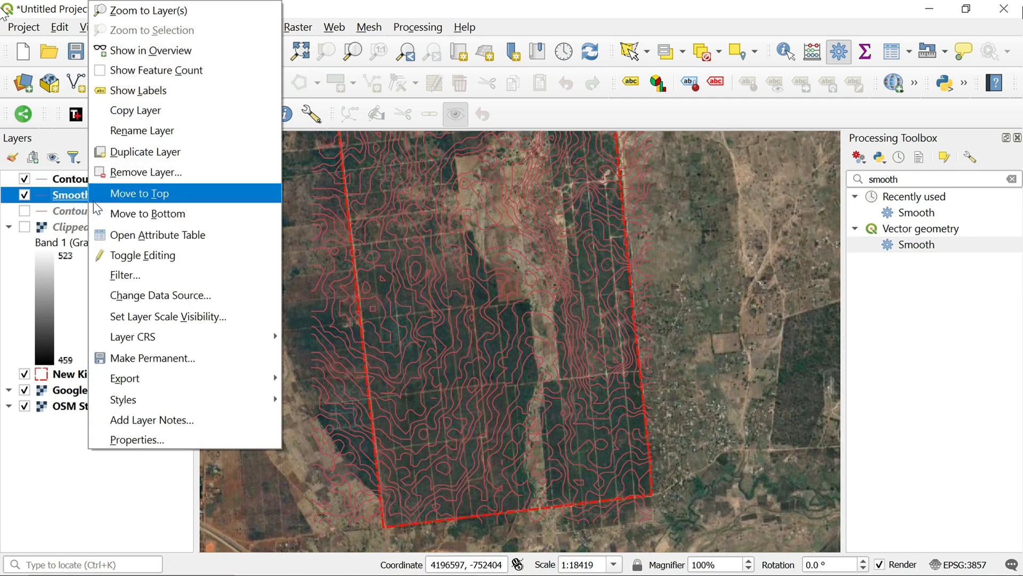
click(144, 174)
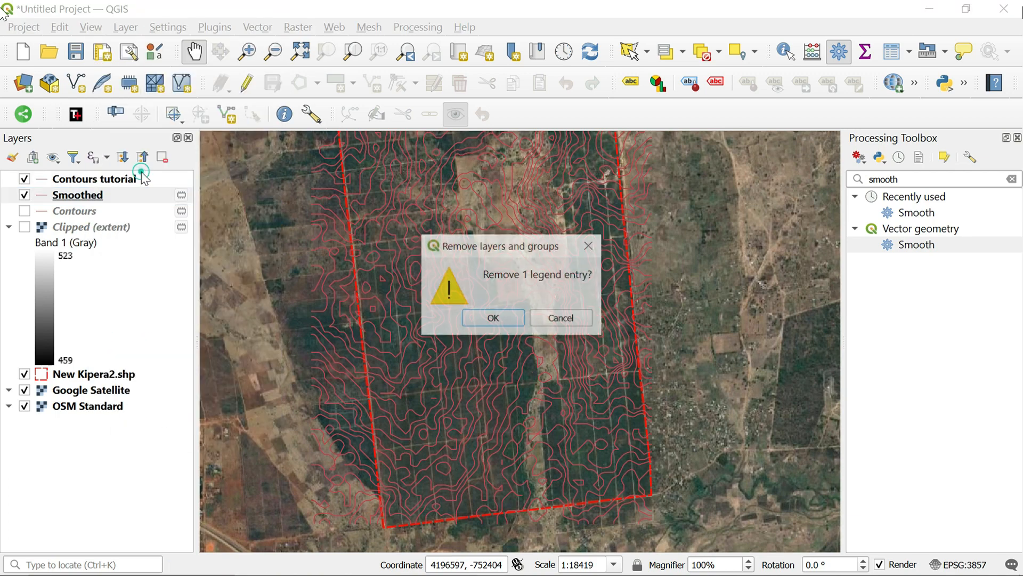
click(496, 320)
click(119, 259)
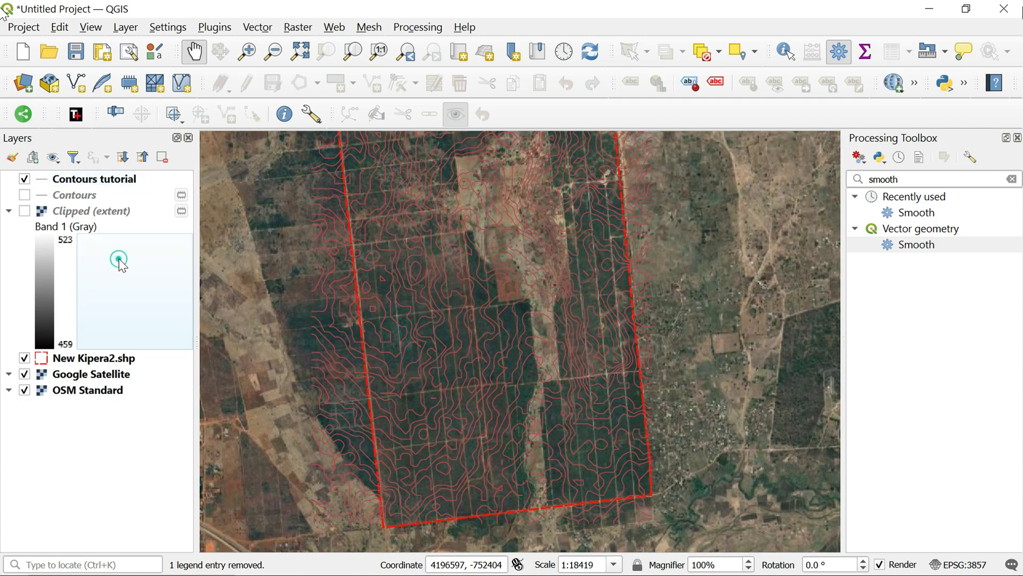
click(129, 467)
Check the Contours tutorial lines over the imagery and hide Google Satellite to view them over the OSM Standard map
scroll(418, 334, up, 2)
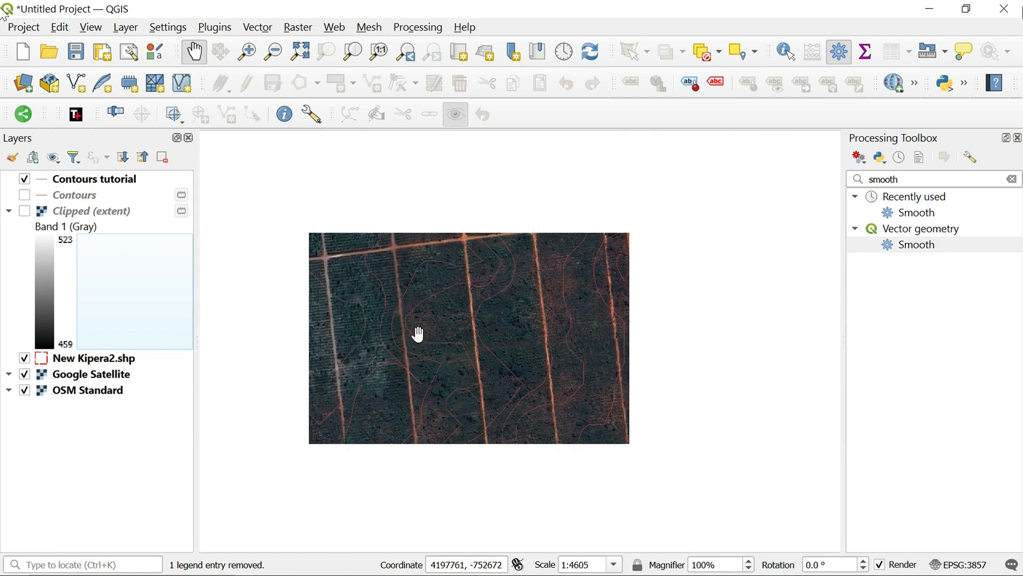
scroll(418, 334, down, 3)
drag(433, 325, 450, 368)
scroll(449, 368, up, 1)
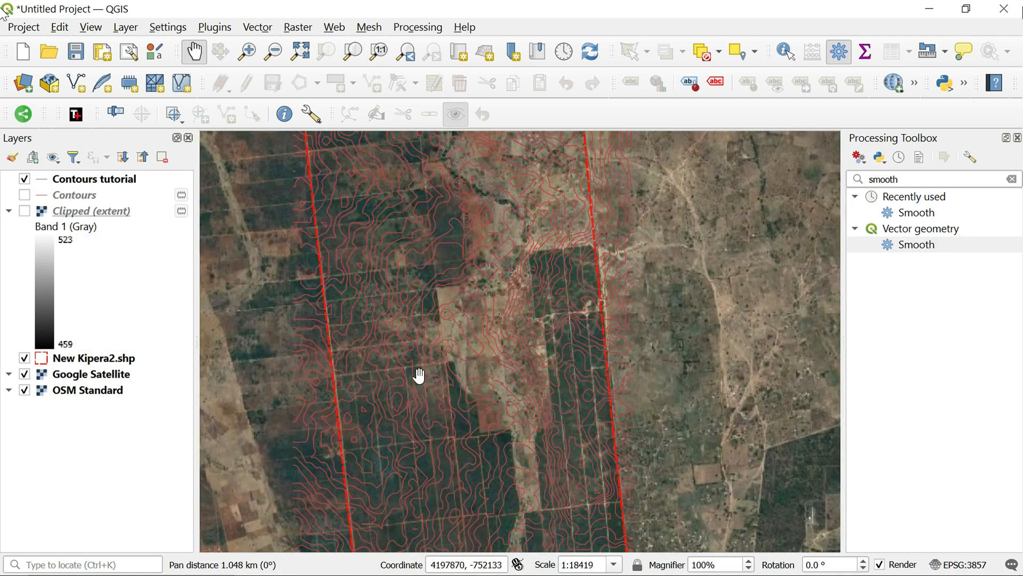
drag(423, 415, 450, 365)
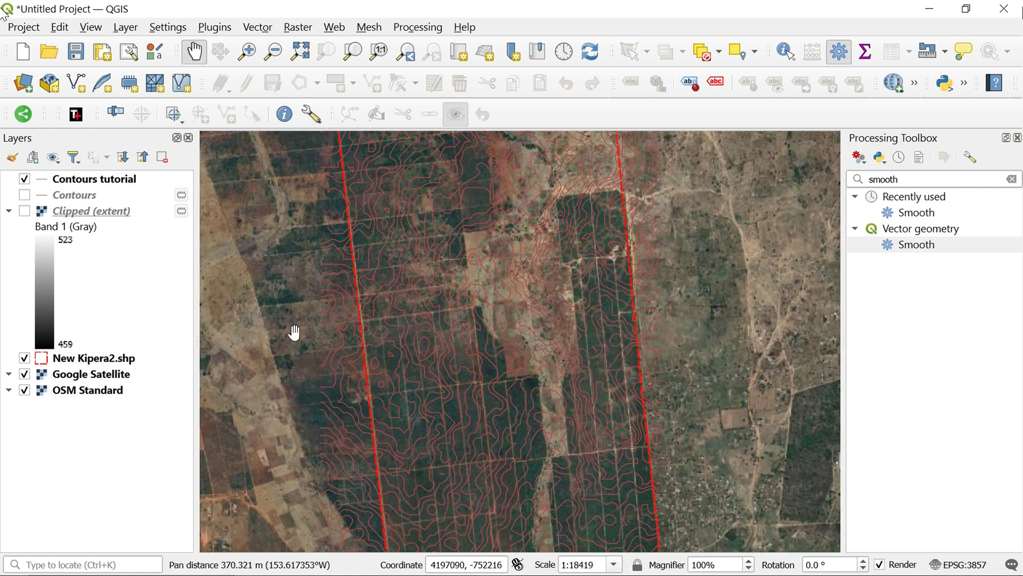
click(24, 389)
click(24, 389)
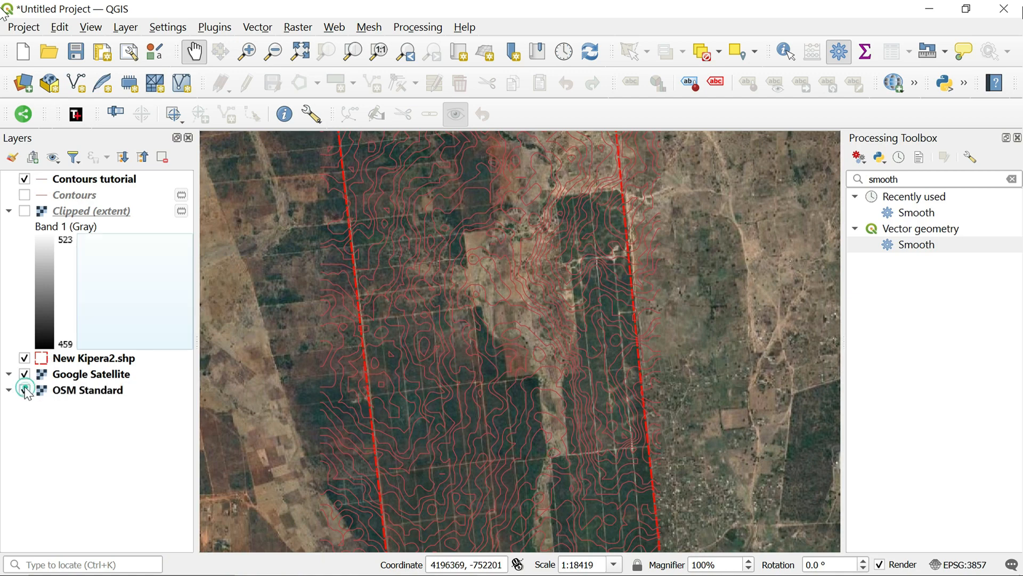
click(24, 374)
click(24, 374)
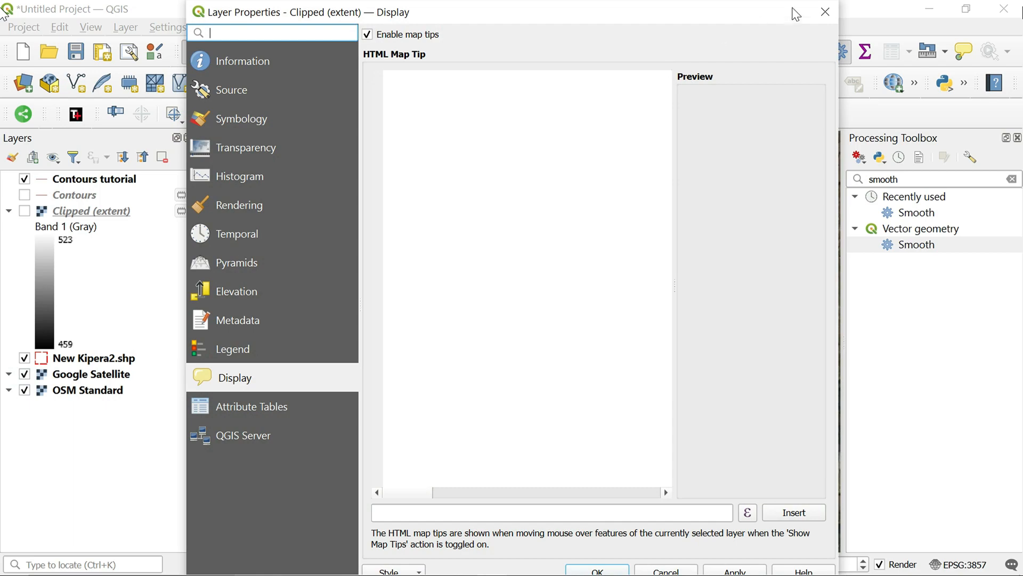
click(825, 11)
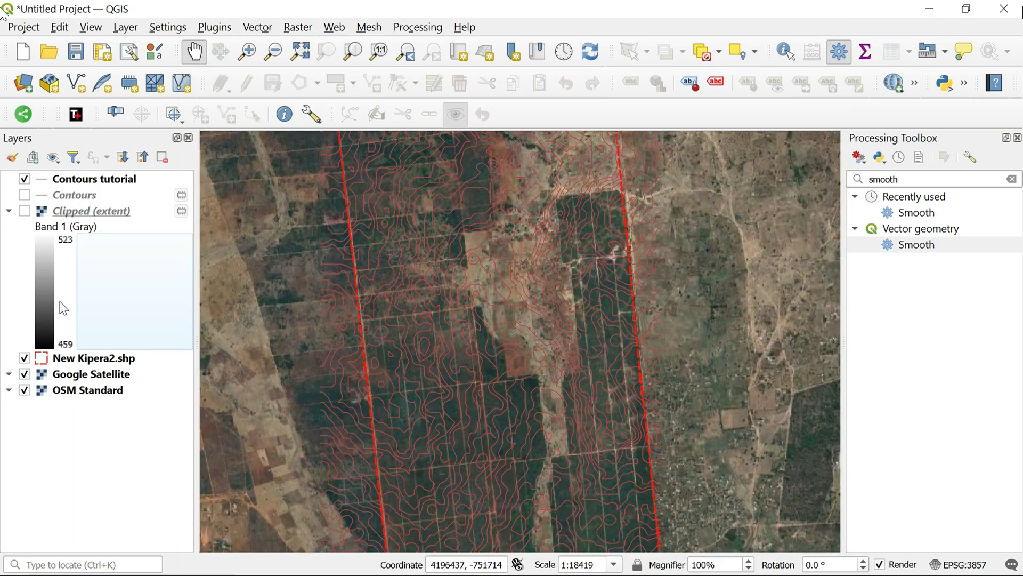
click(24, 375)
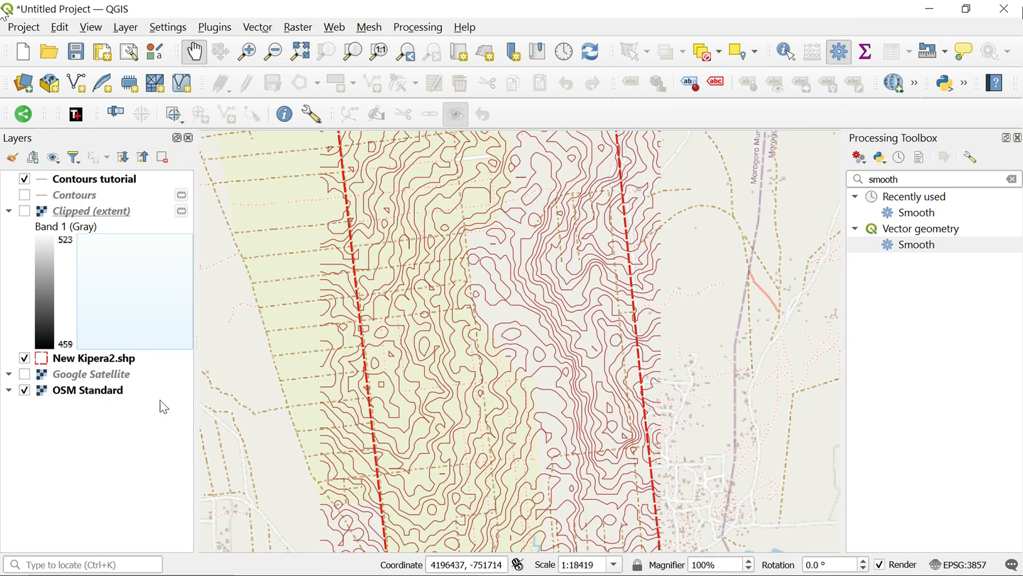
scroll(568, 366, up, 2)
scroll(569, 366, down, 2)
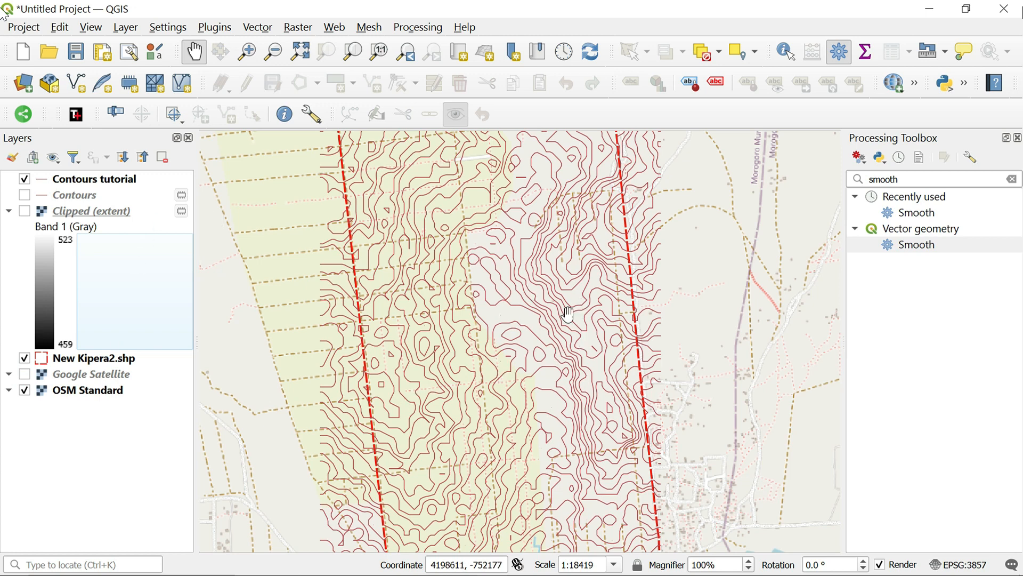
Turn on Single Labels for the Contours tutorial layer, using the ELEV field as the label value
click(126, 182)
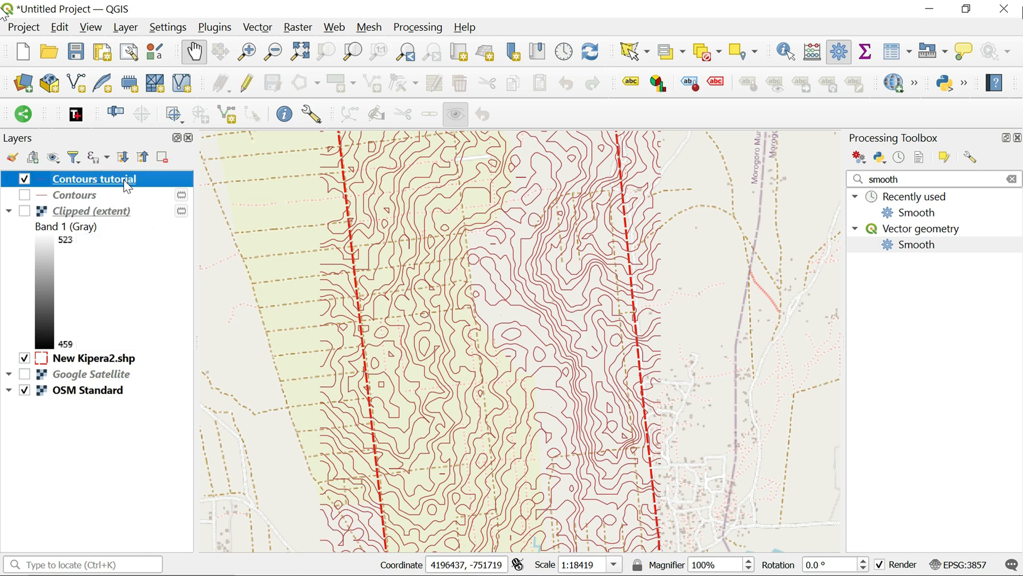
right_click(125, 181)
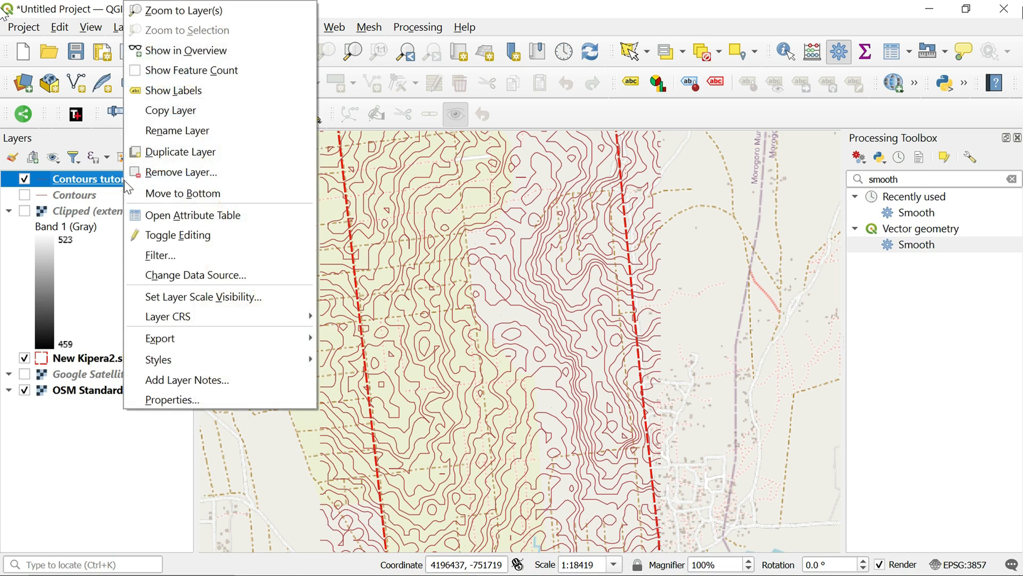
click(200, 399)
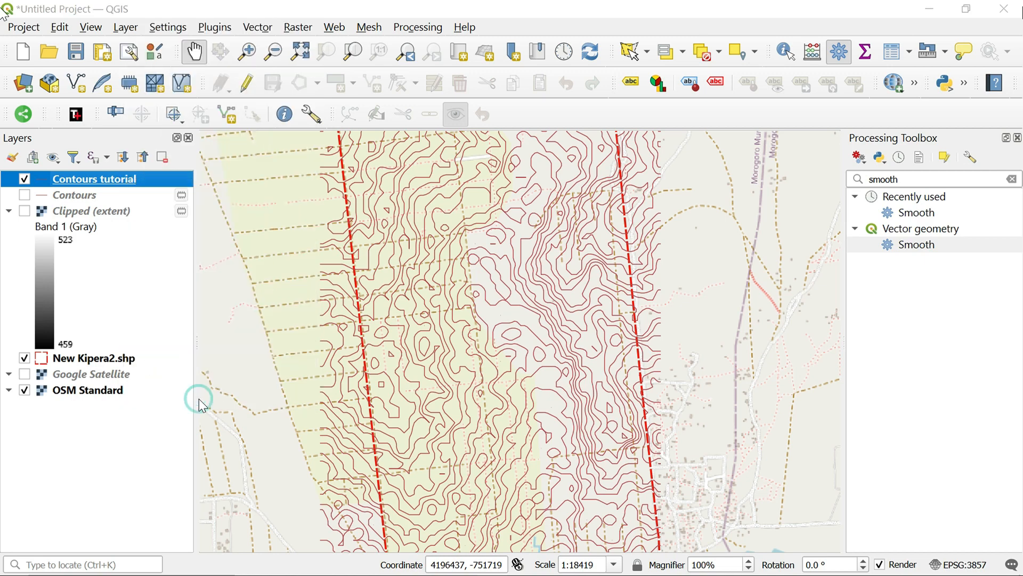
click(275, 148)
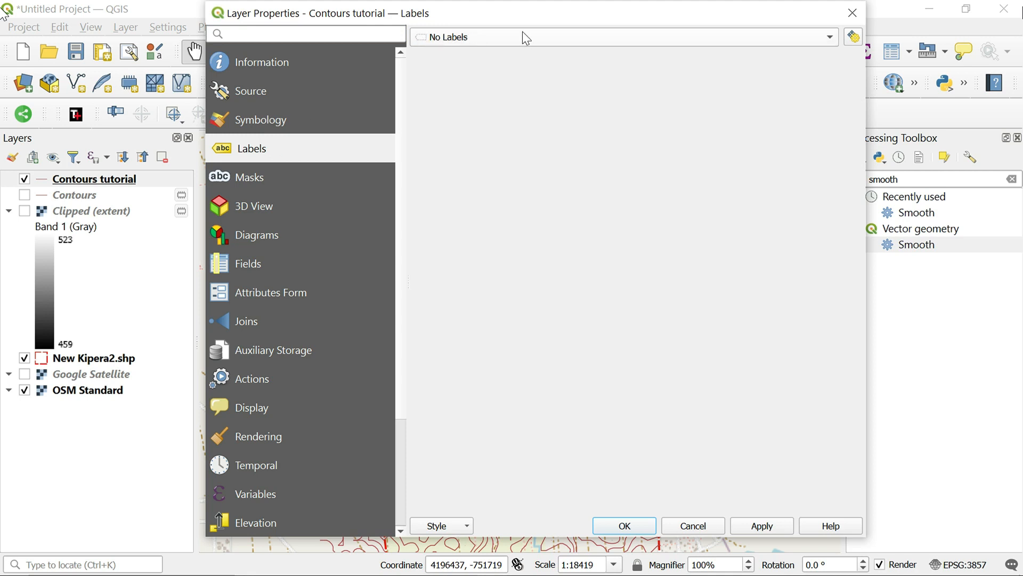
click(796, 38)
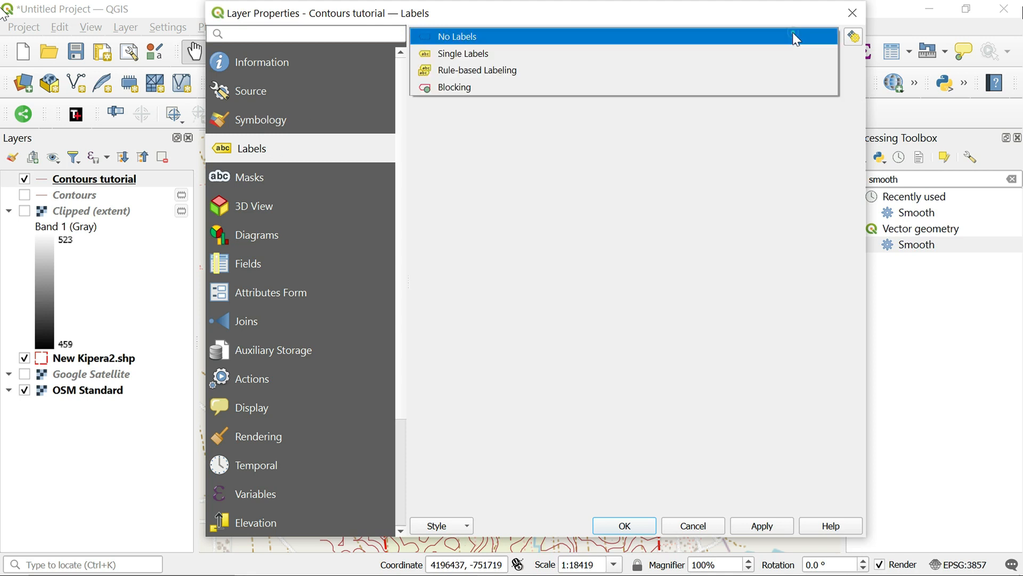
click(549, 51)
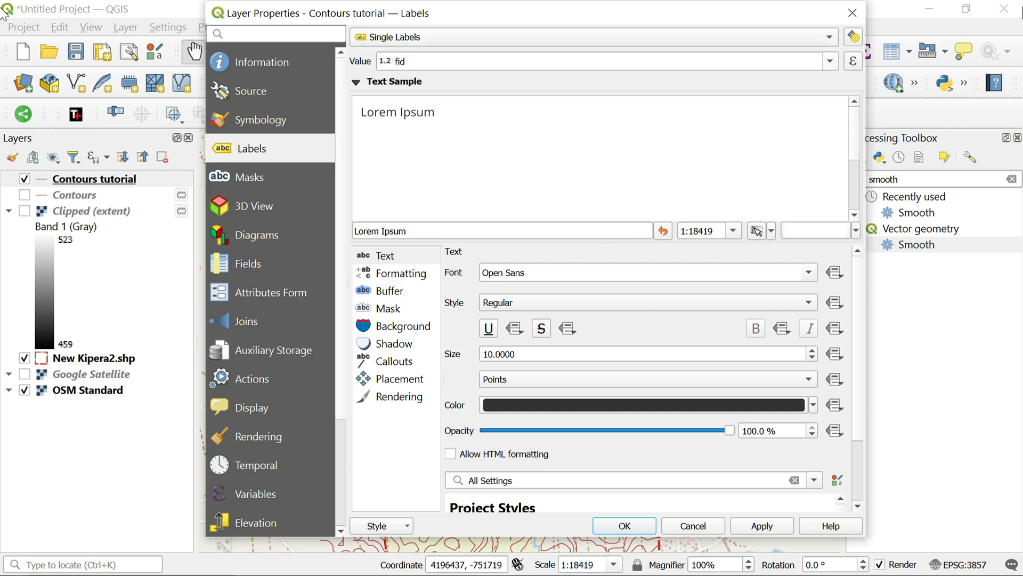
click(828, 64)
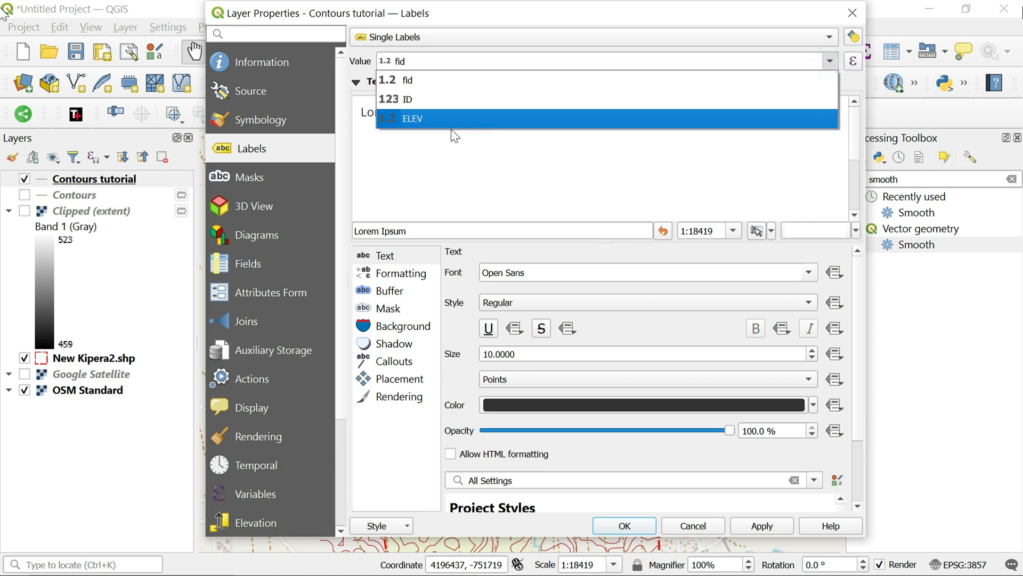
click(471, 123)
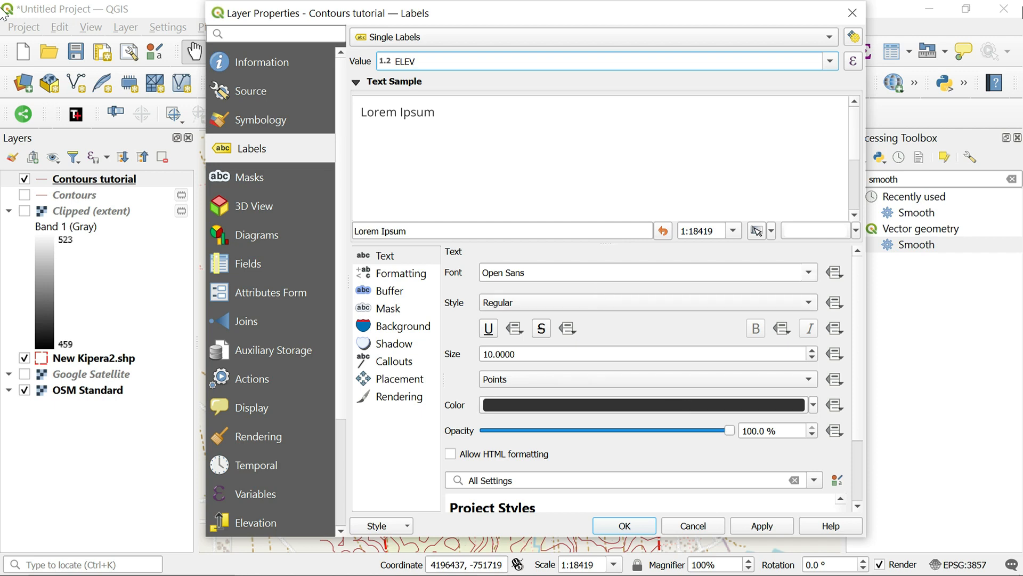
click(809, 272)
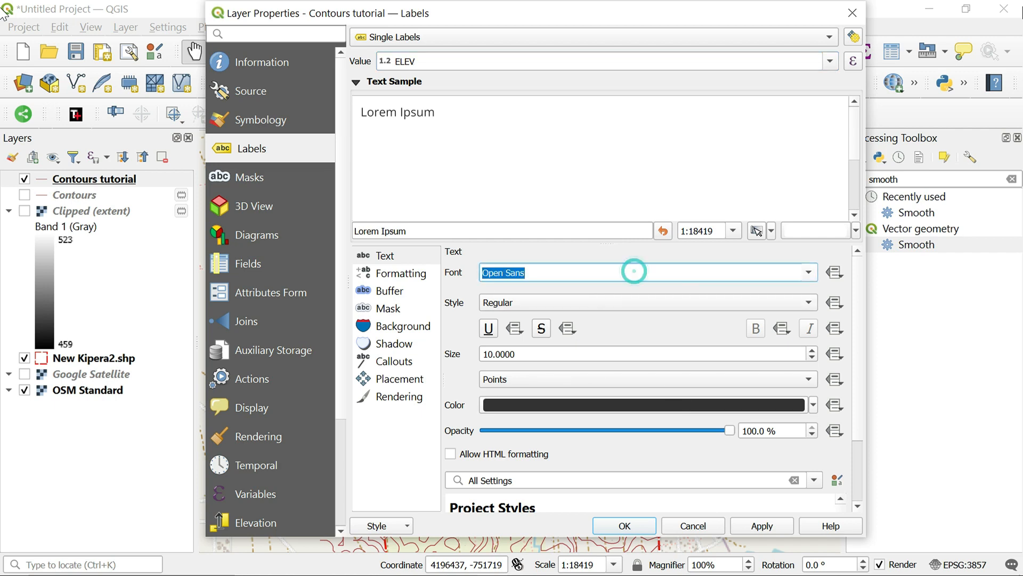
text(tim)
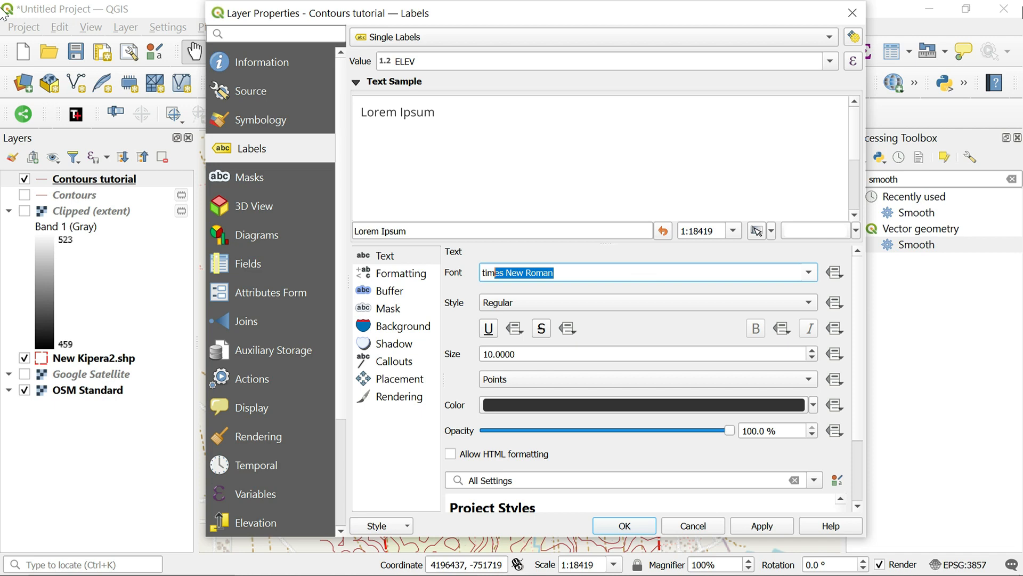
click(634, 271)
scroll(634, 271, down, 1)
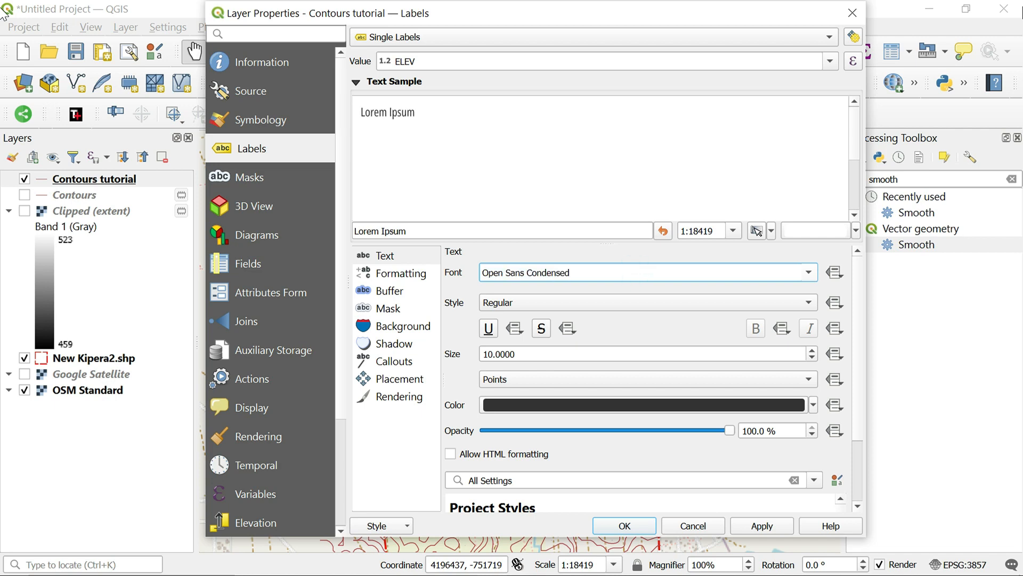
scroll(635, 271, up, 1)
Set the contour label font to Times New Roman and the text size to 12 points
triple_click(635, 272)
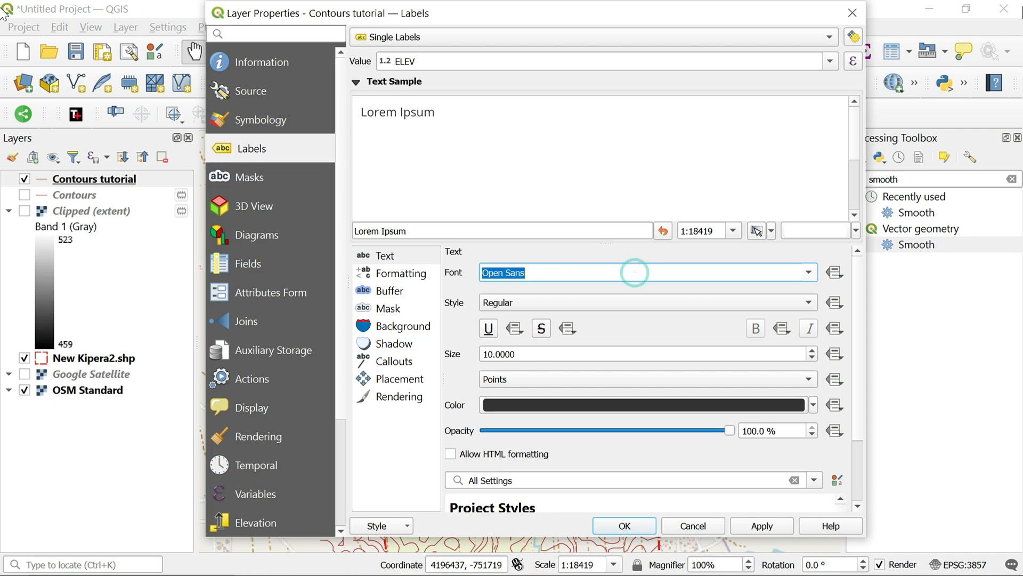
text(times New Roman)
click(635, 272)
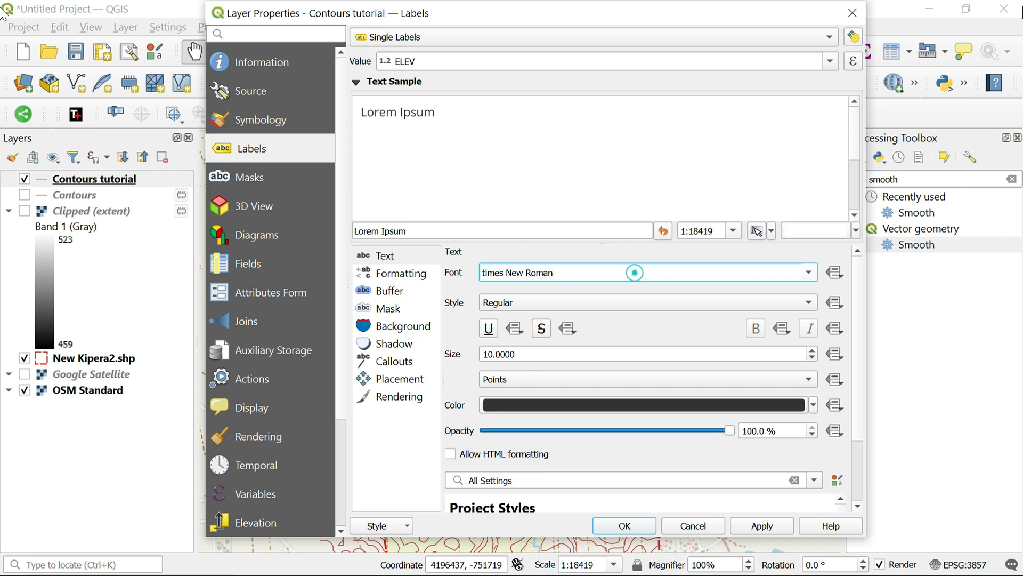
click(812, 350)
click(812, 350)
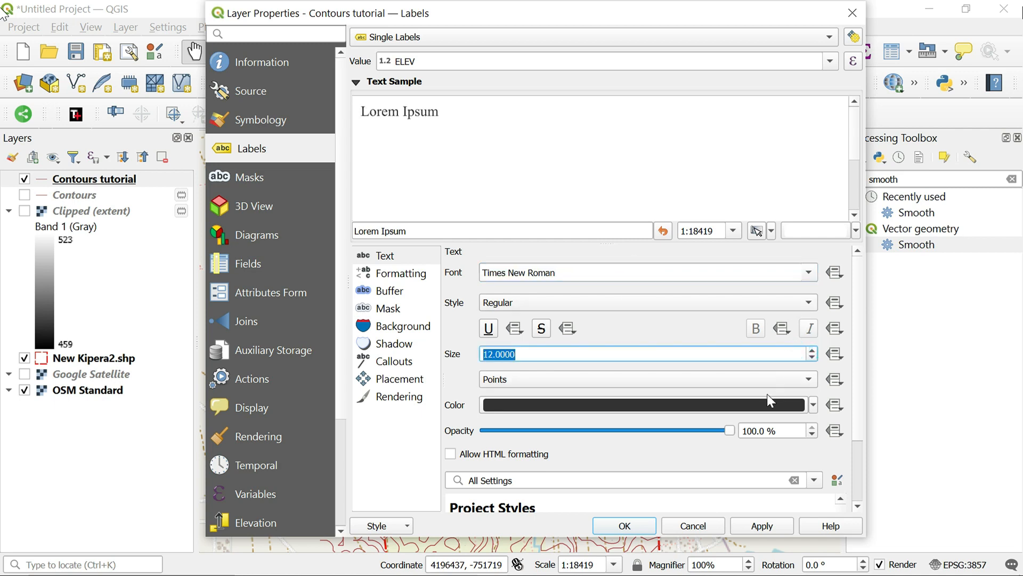
click(652, 333)
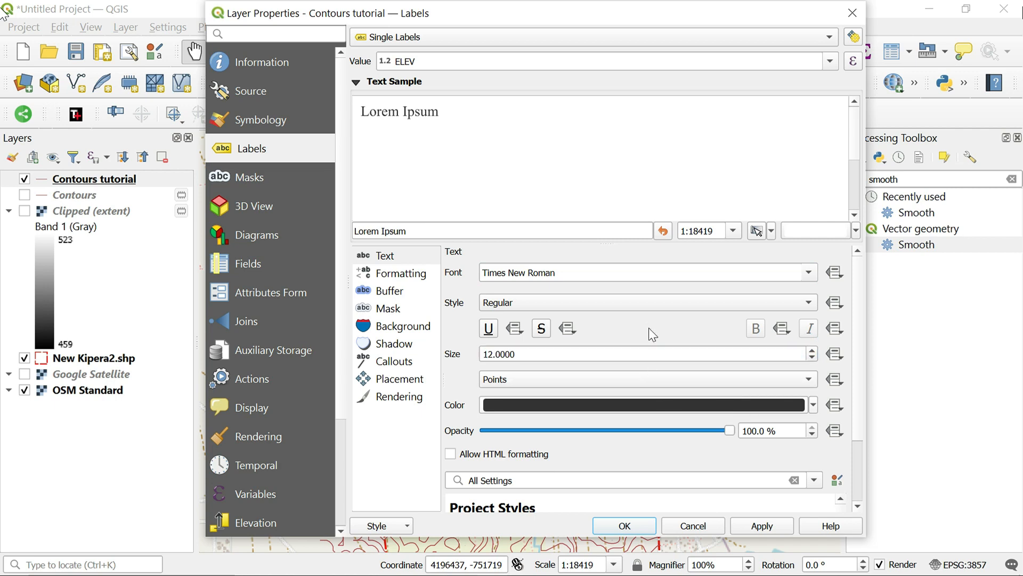
Change the label text color to dark gray #5c5c5c and apply the label settings to the Contours tutorial layer
click(659, 406)
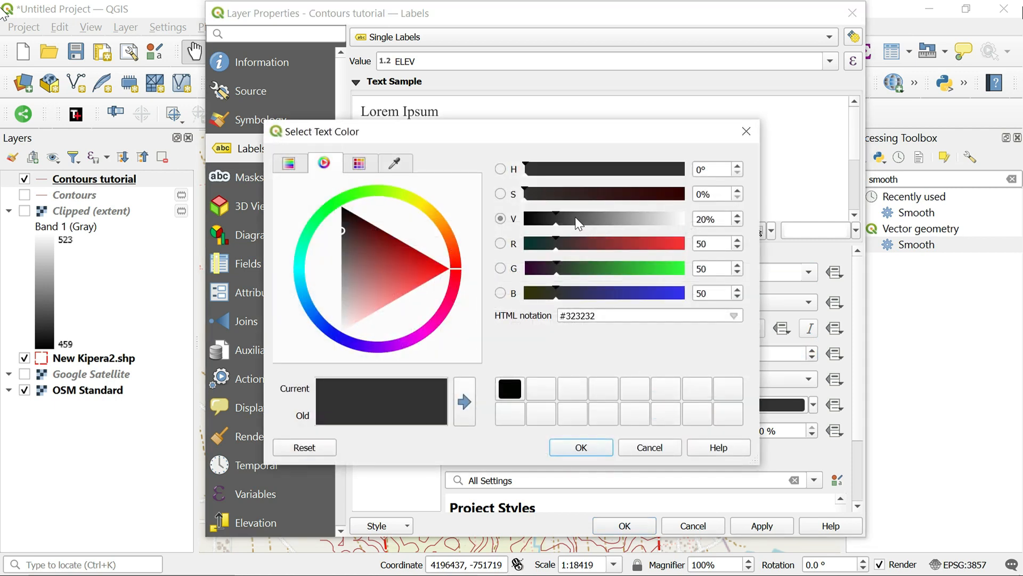
click(574, 222)
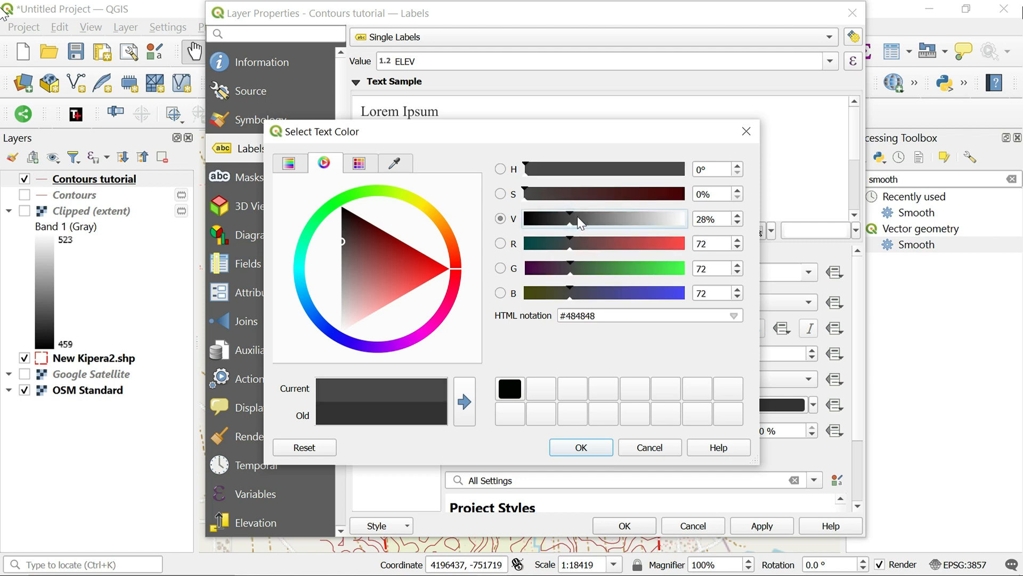
drag(580, 219, 582, 223)
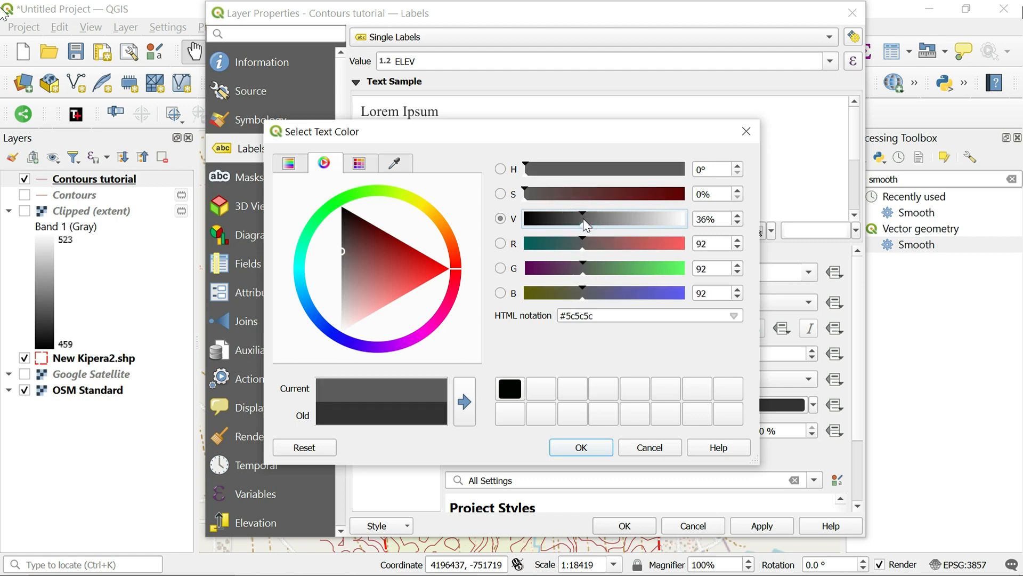
click(605, 450)
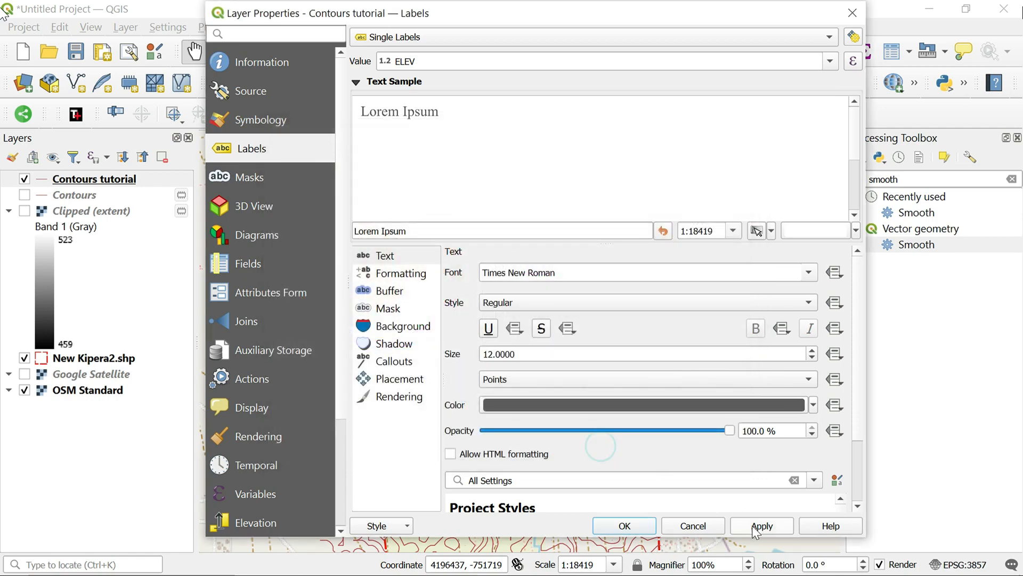
click(765, 529)
click(646, 527)
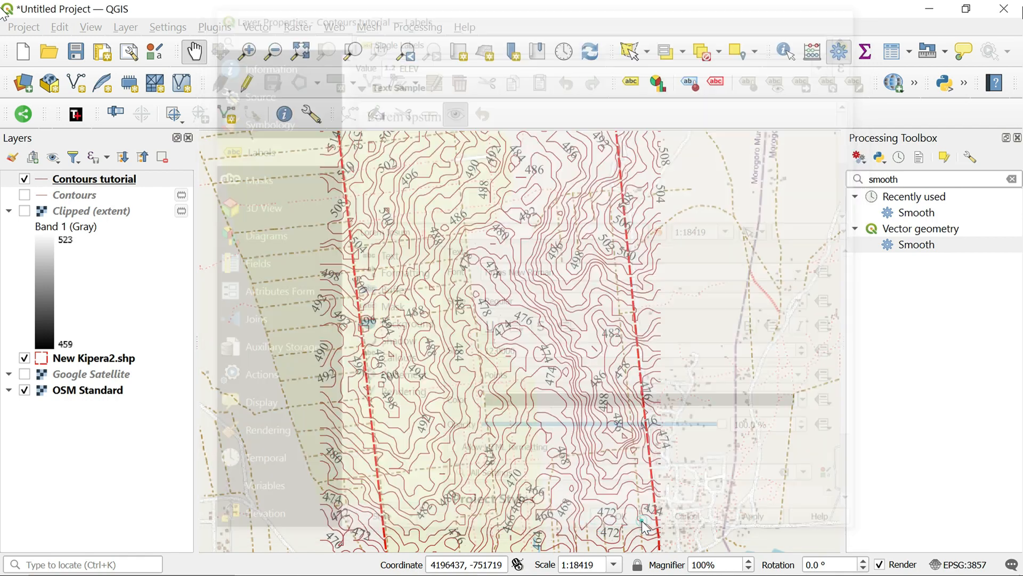
Examine the elevation labels along the contour lines up close and across the New Kipera2 area
scroll(500, 299, up, 1)
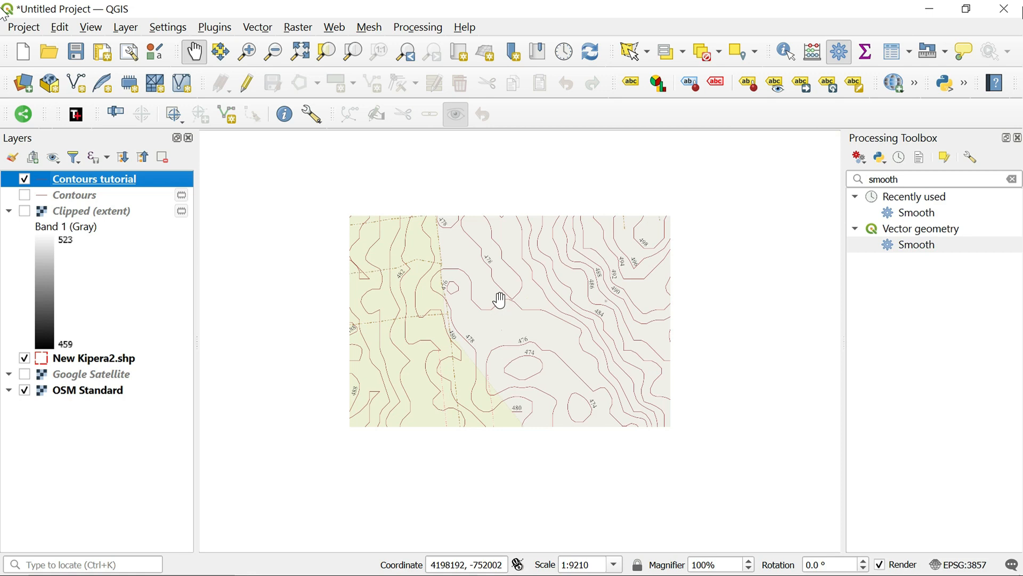
scroll(509, 375, up, 1)
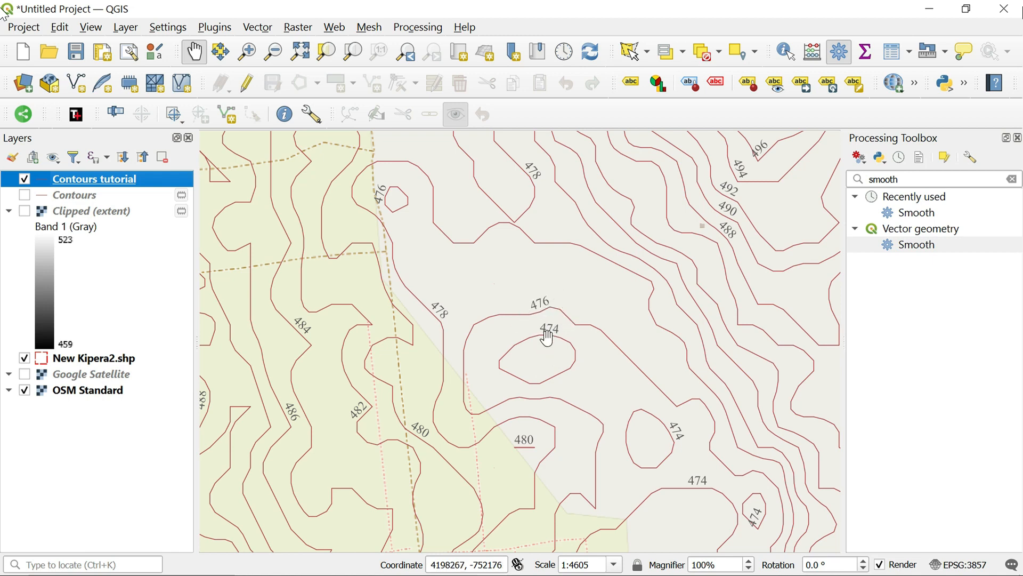
scroll(604, 292, down, 2)
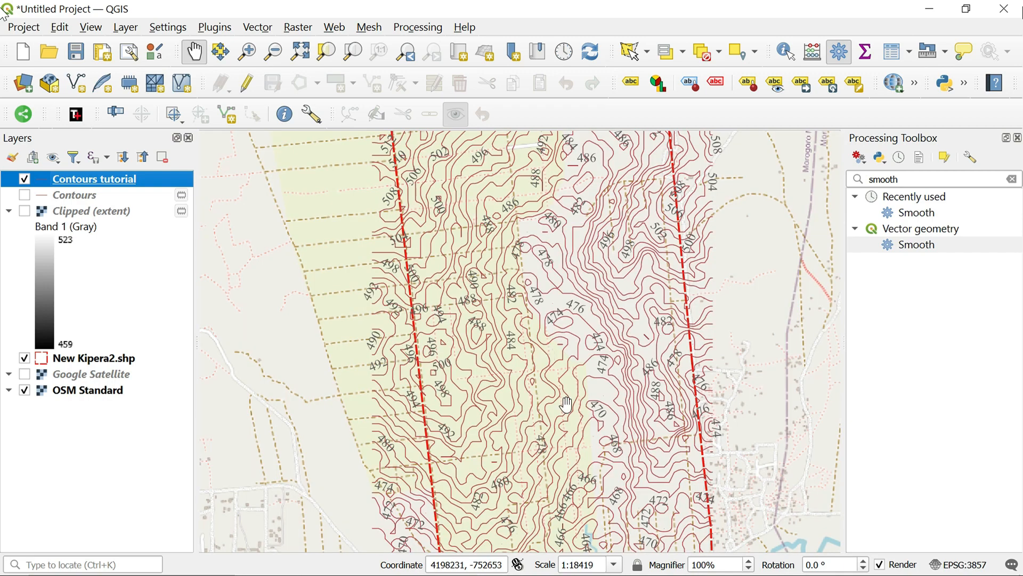
drag(567, 404, 511, 366)
scroll(516, 322, down, 1)
scroll(511, 366, up, 1)
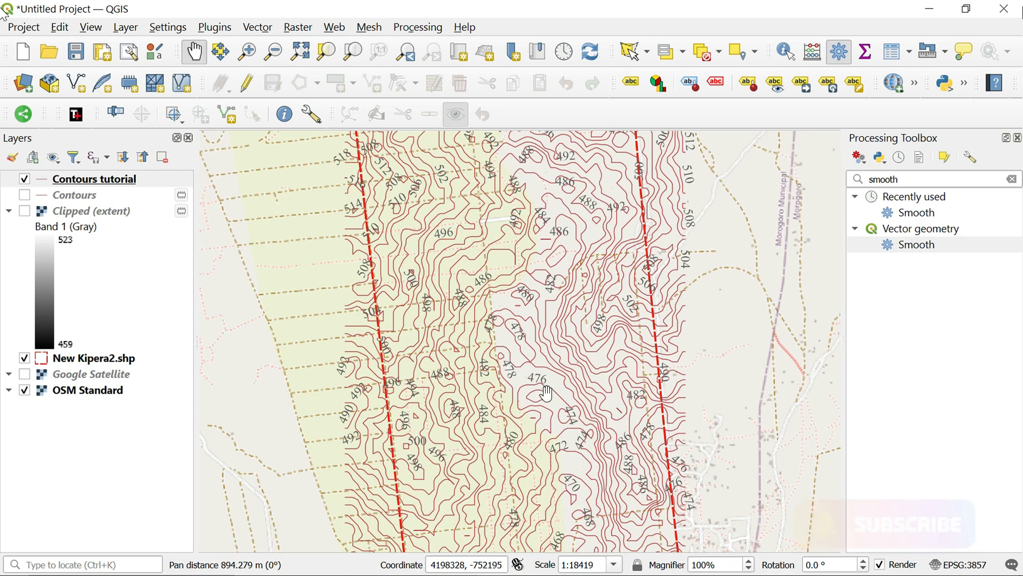